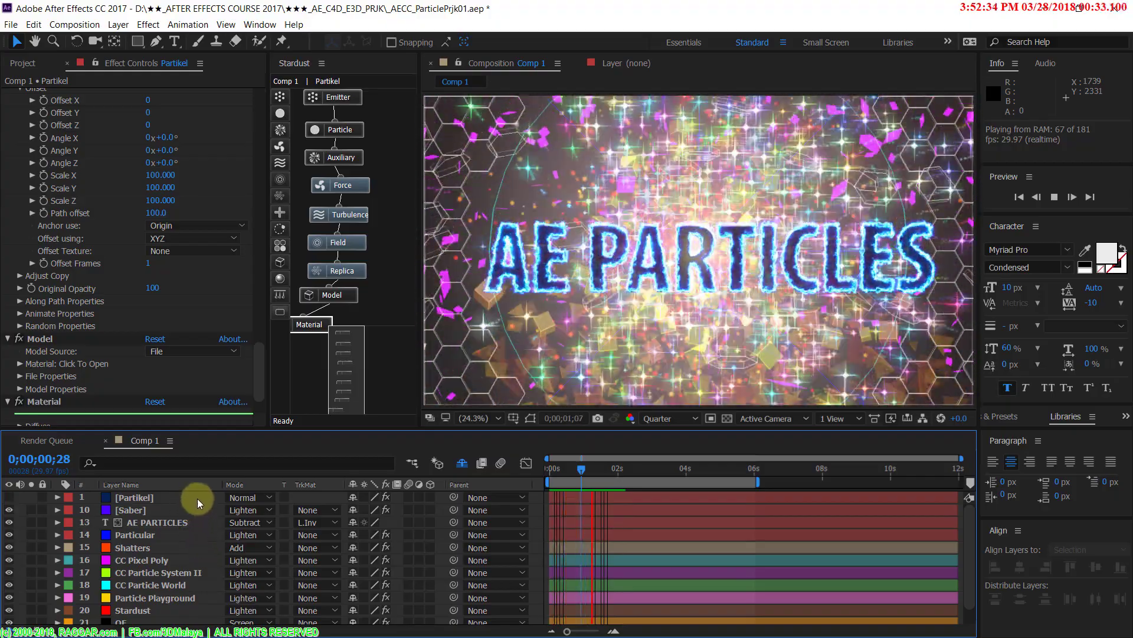
Step: Delete the existing Partikel layer at the head of the Comp 1 layer stack
click(197, 498)
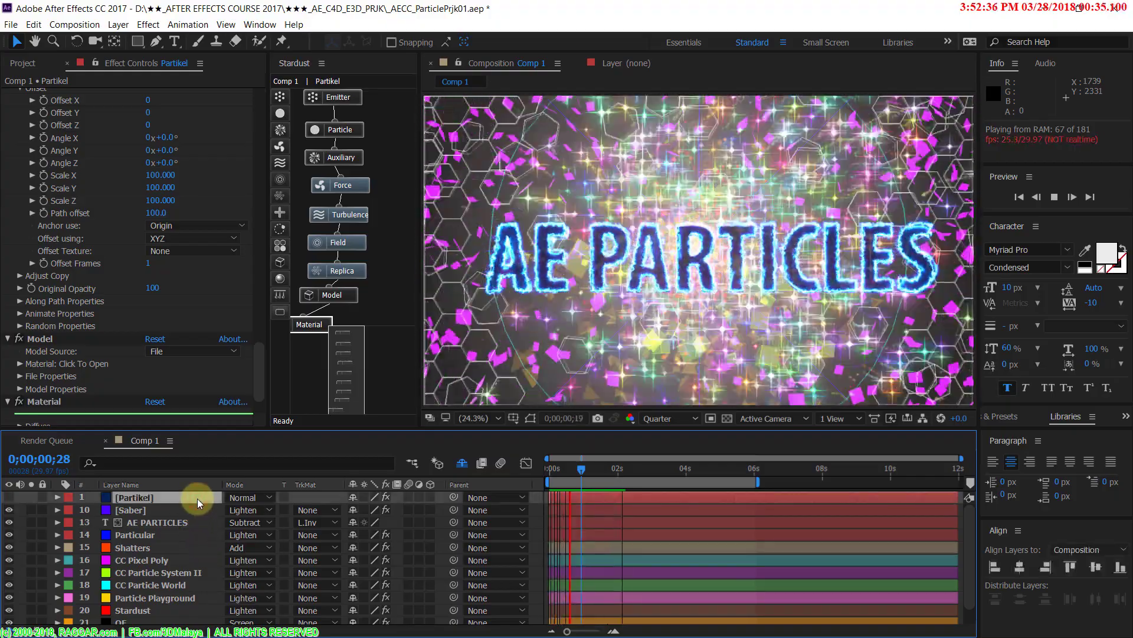
key(Delete)
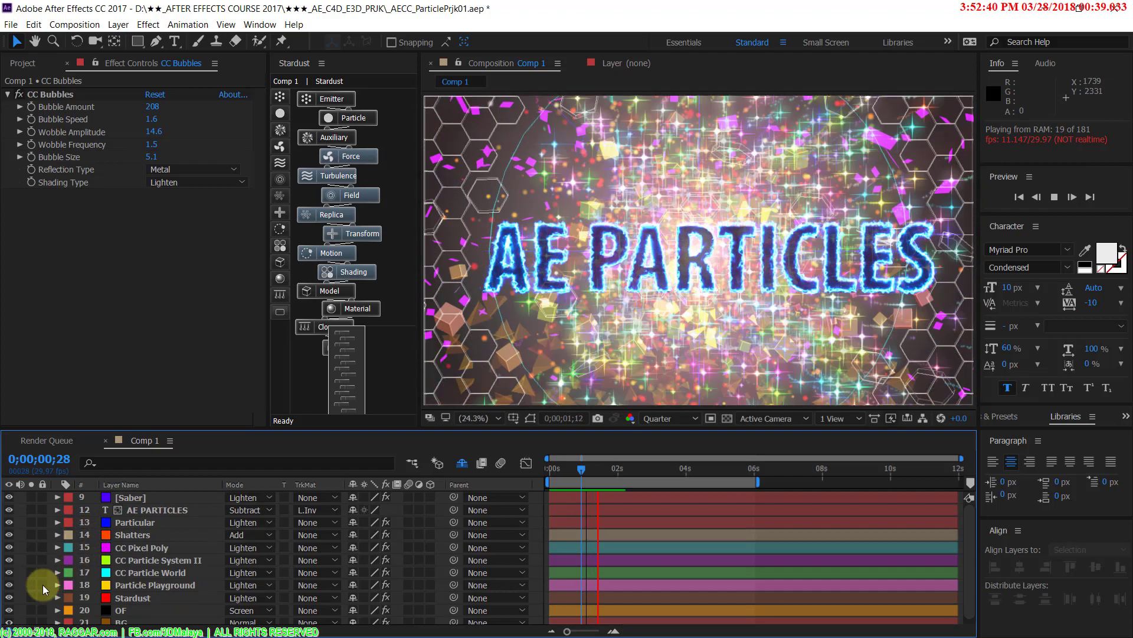
Step: Solo Particle Playground, CC Particle World, CC Particle System II, Particular and Stardust one at a time to examine each effect's particles
click(32, 584)
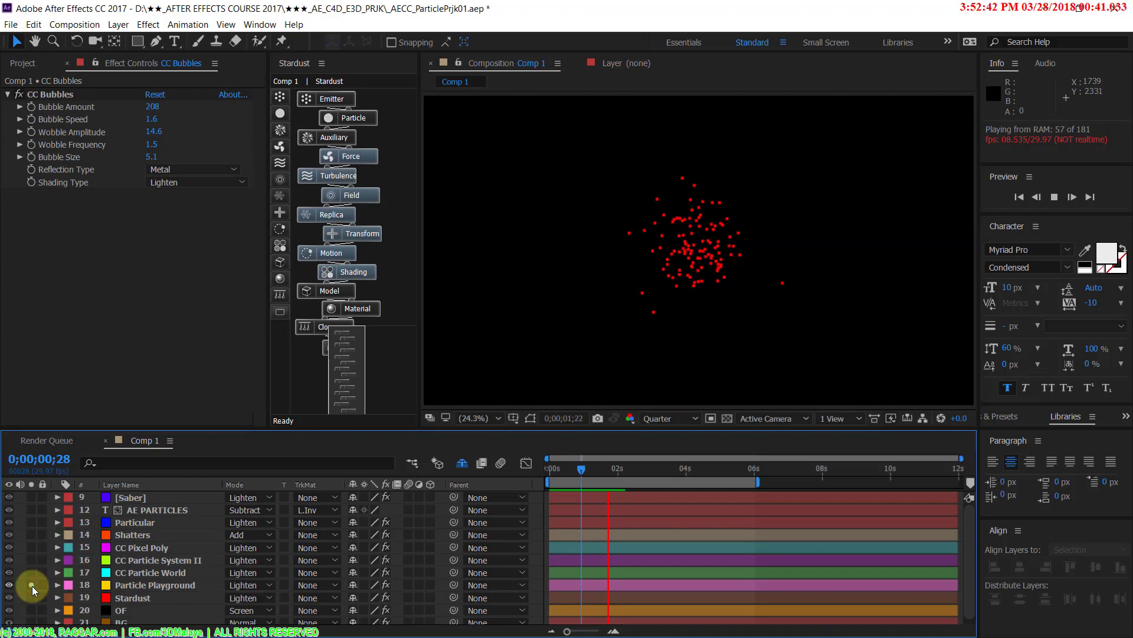
click(157, 583)
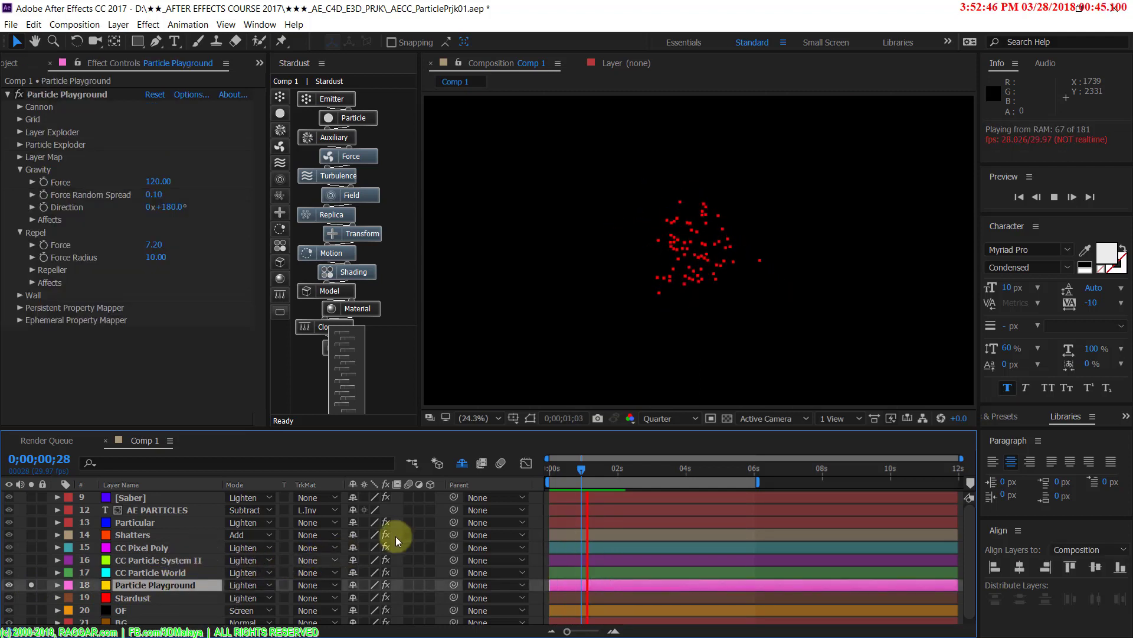
click(32, 584)
click(32, 573)
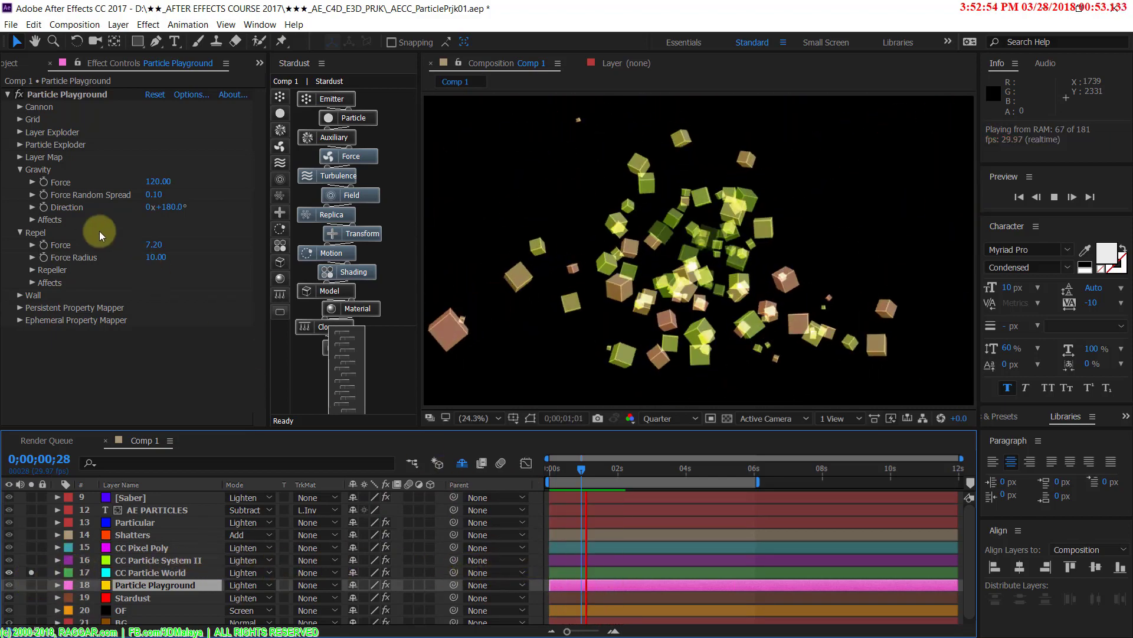
click(30, 573)
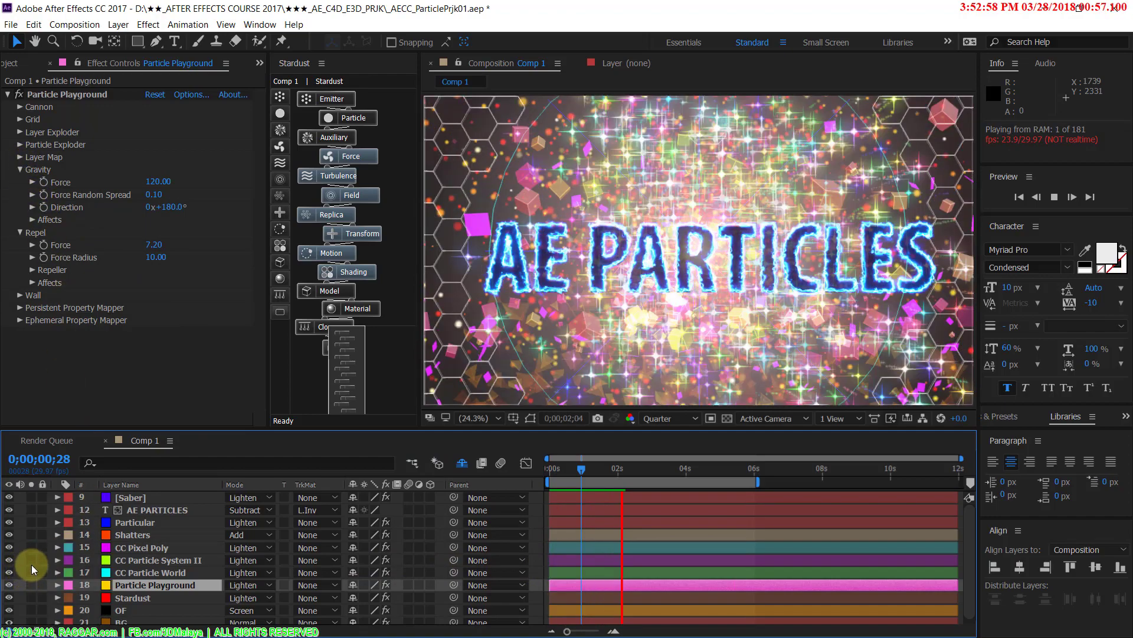
click(30, 560)
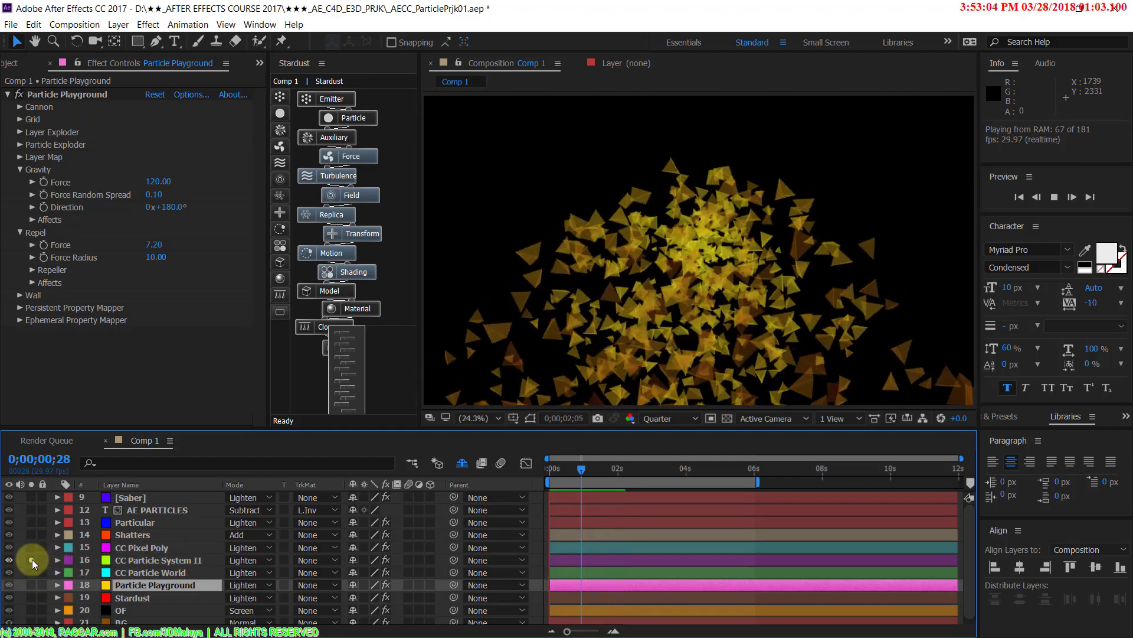
click(32, 558)
click(31, 523)
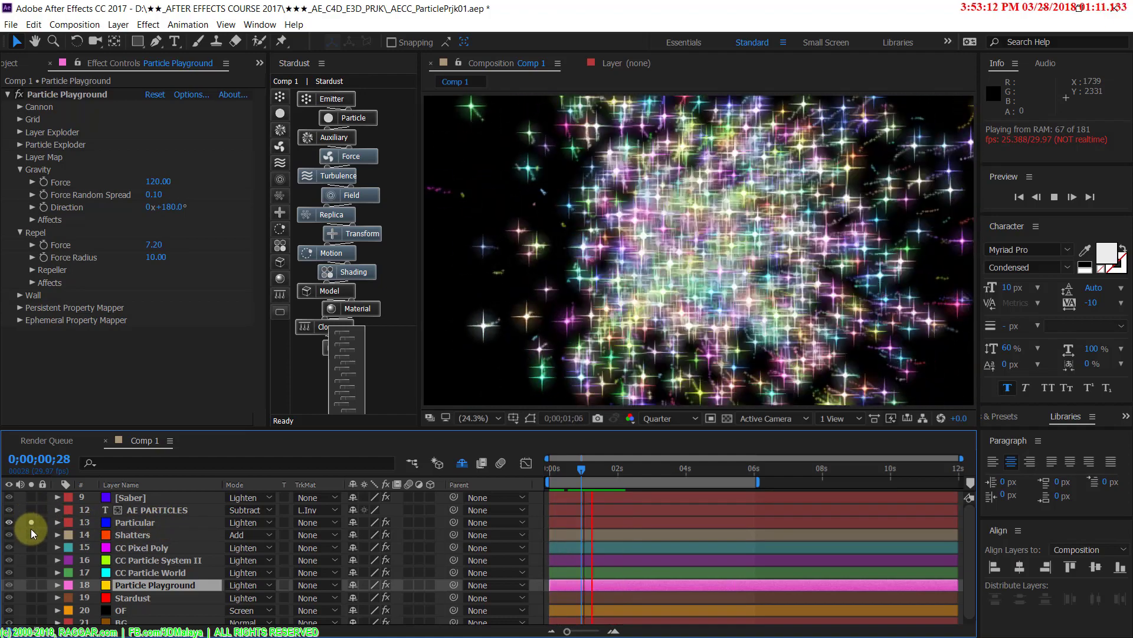
click(31, 523)
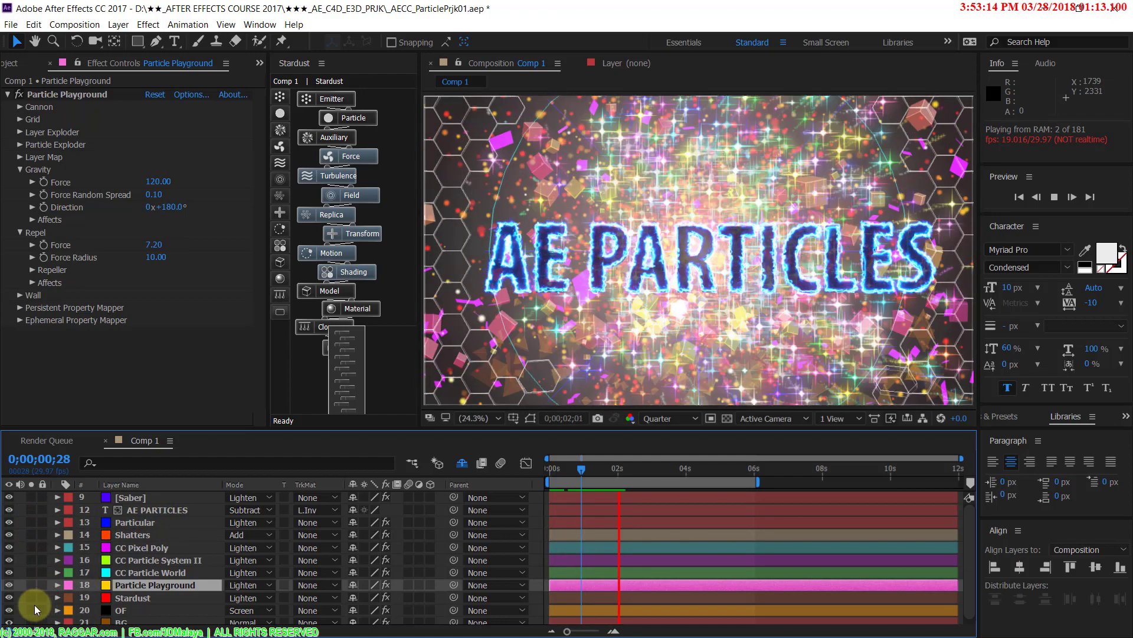
click(31, 598)
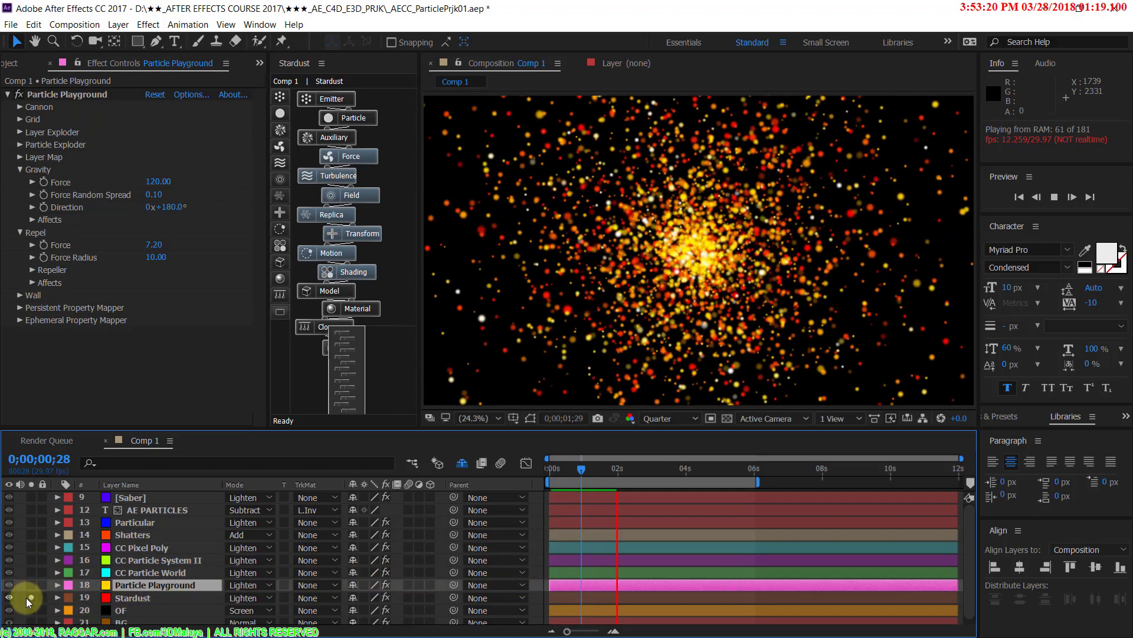
click(31, 597)
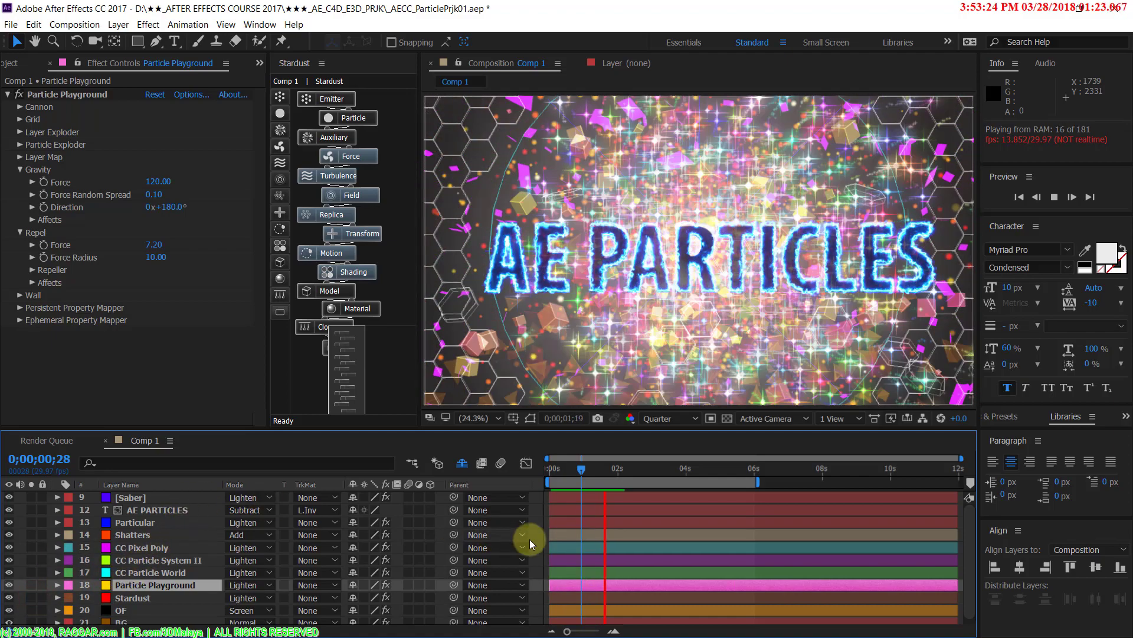
Step: Create a new solid layer named Partiekel with the dark blue color 000E28
key(F2)
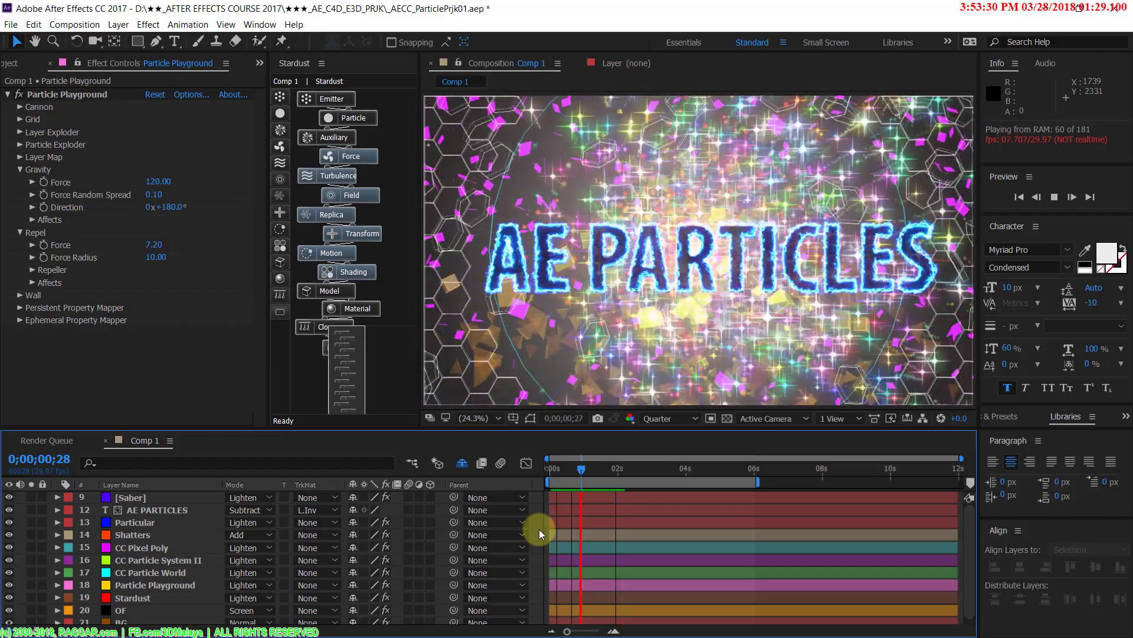
key(ctrl+y)
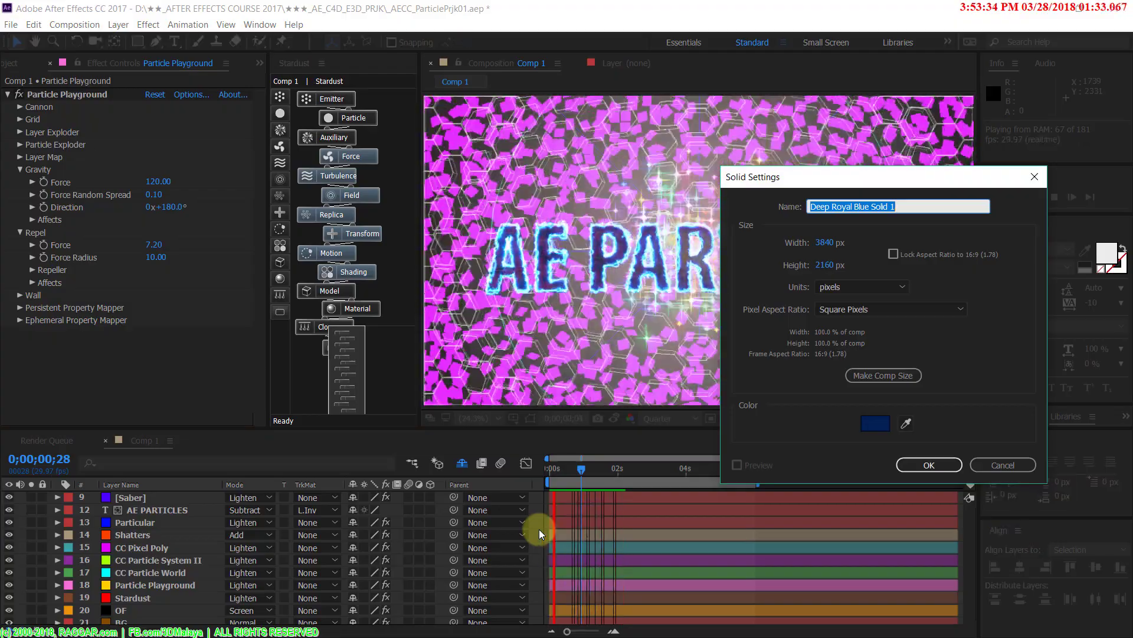
text(Par)
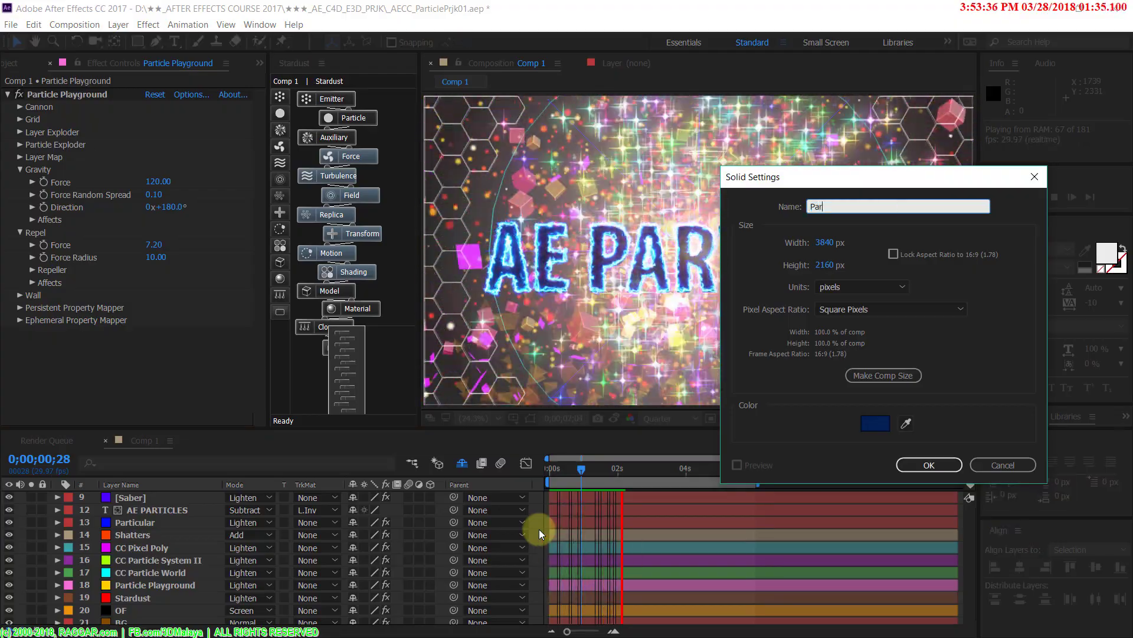
text(tie)
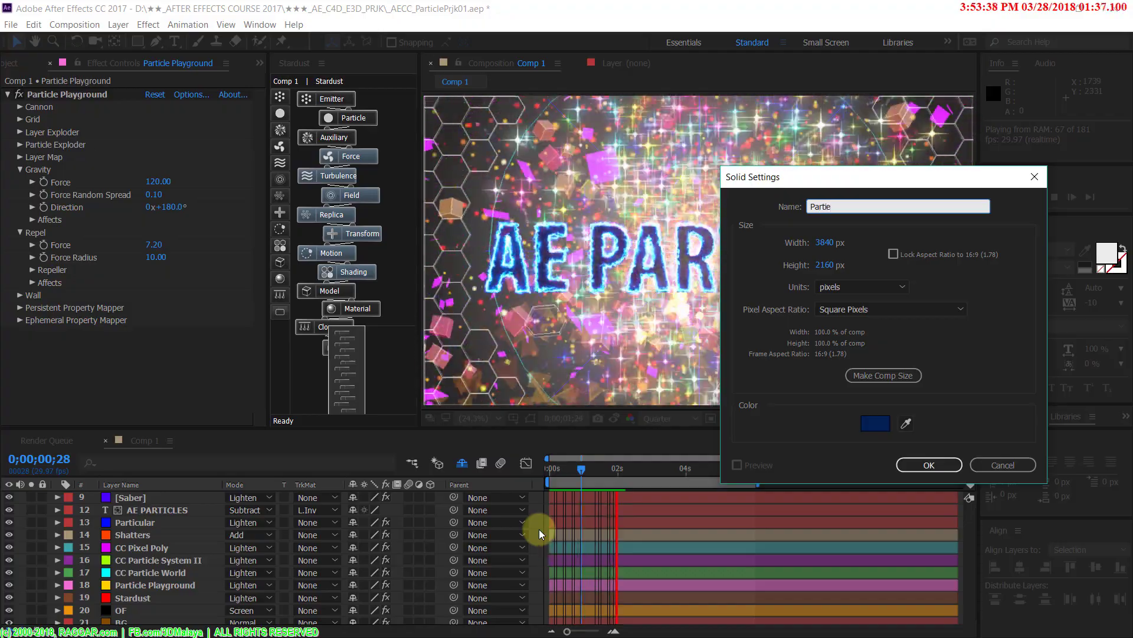
text(kel)
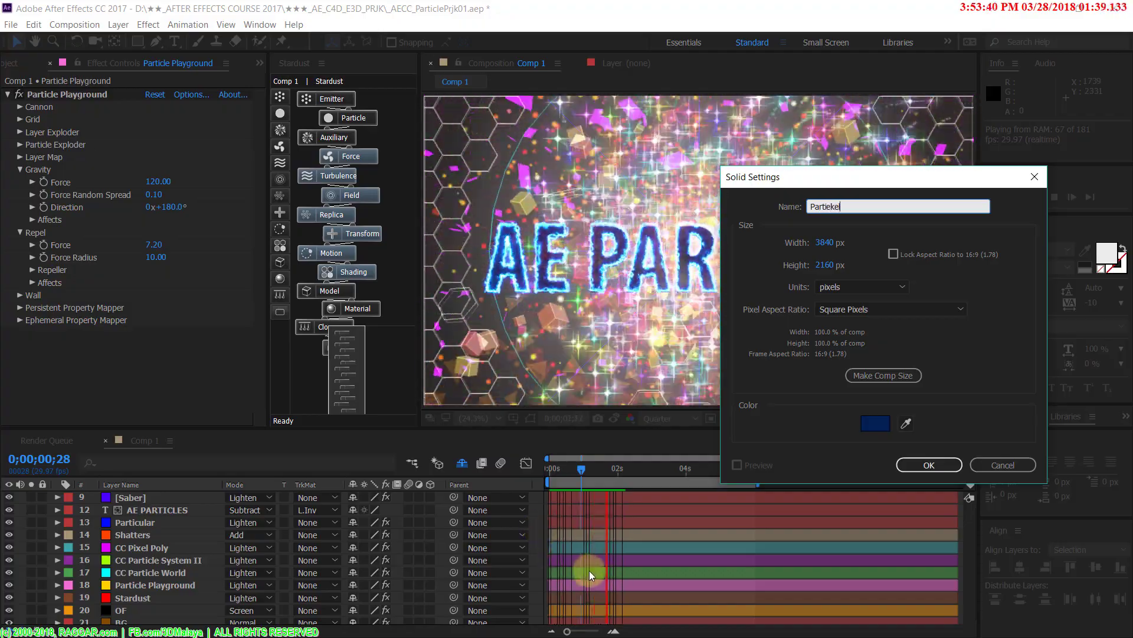
click(871, 423)
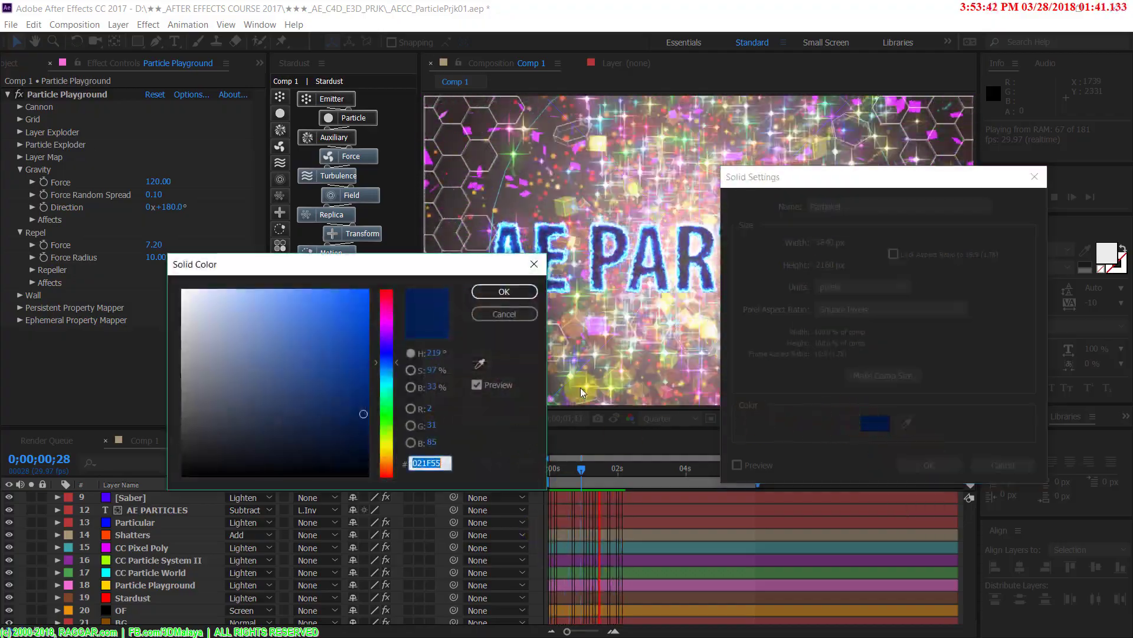
drag(378, 434, 370, 447)
click(500, 313)
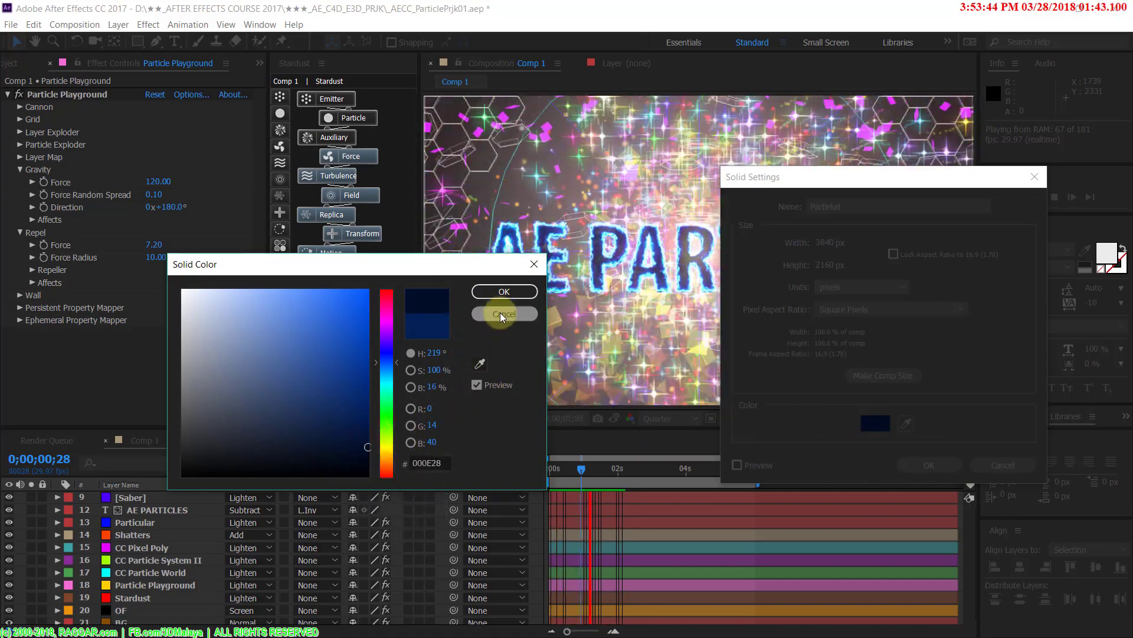
click(504, 291)
click(928, 465)
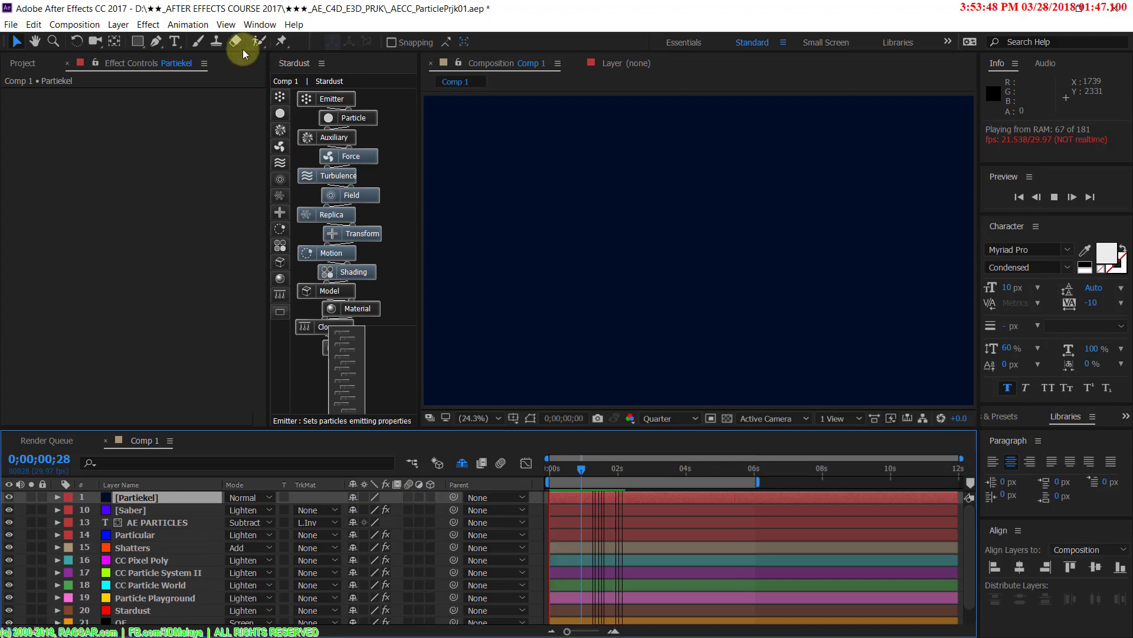
click(144, 27)
mouse_move(263, 399)
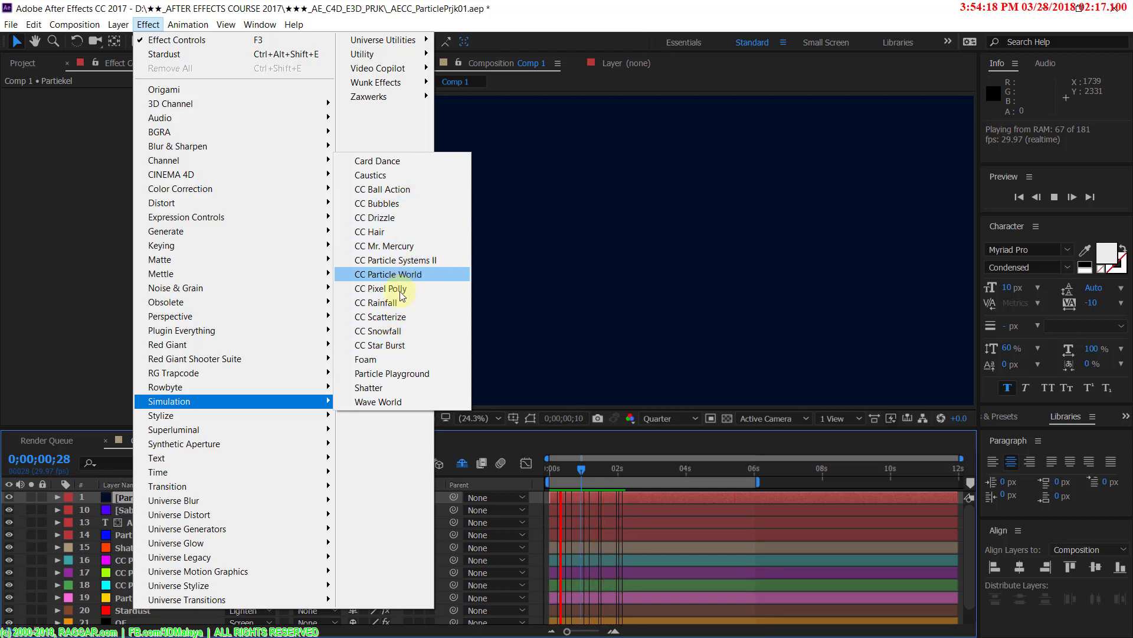
click(538, 498)
Step: Apply the Particle Playground simulation effect to the Partiekel layer and solo that layer
click(157, 497)
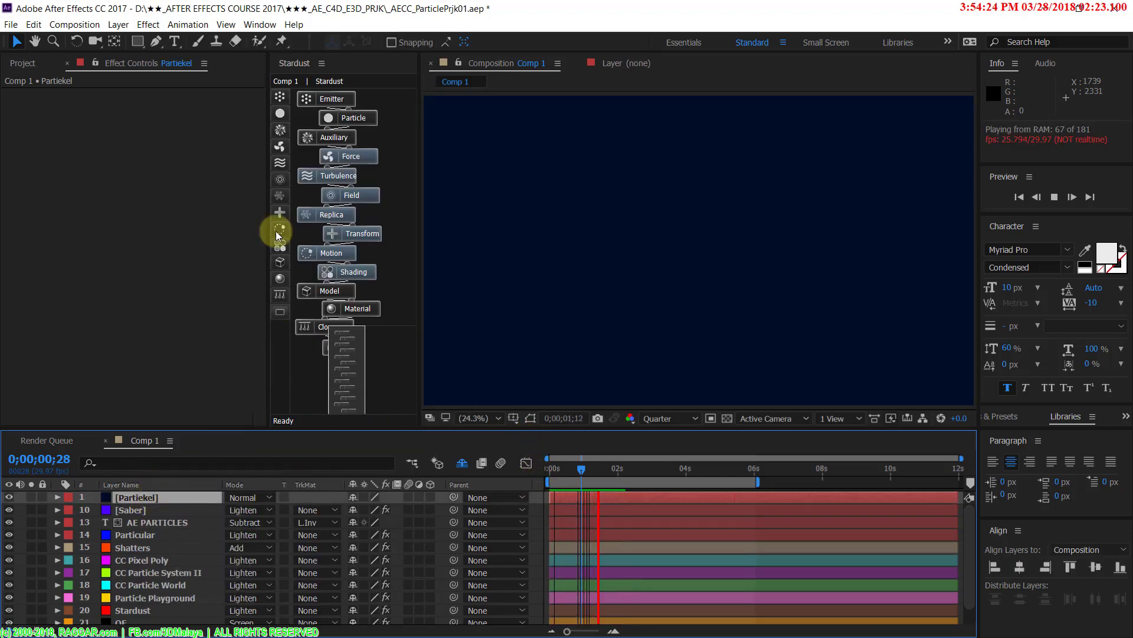
click(148, 24)
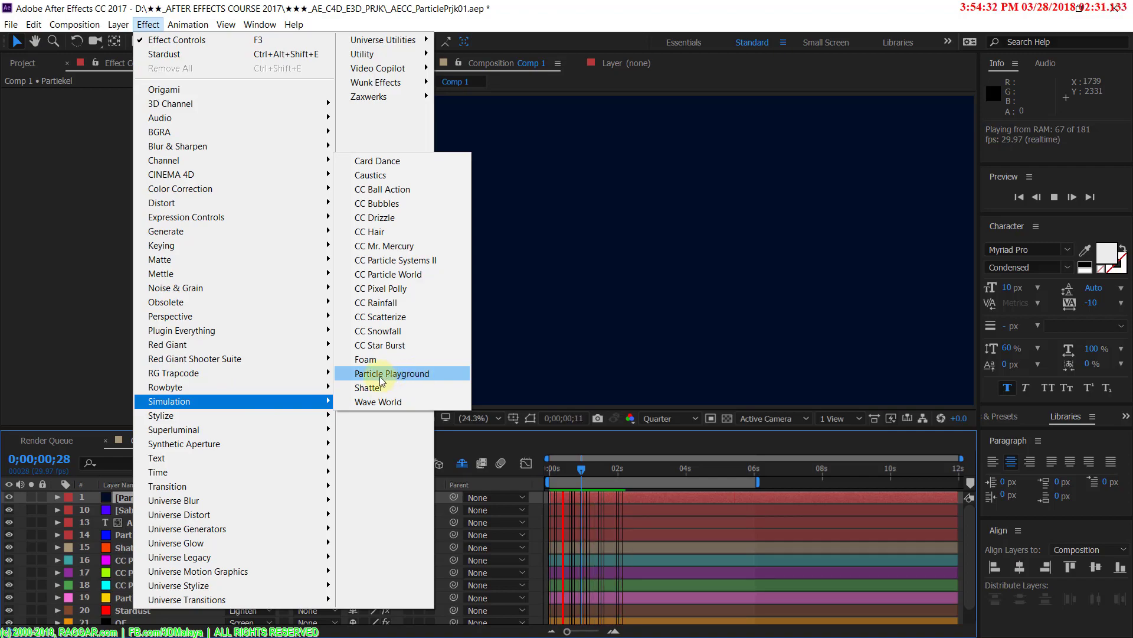
click(395, 375)
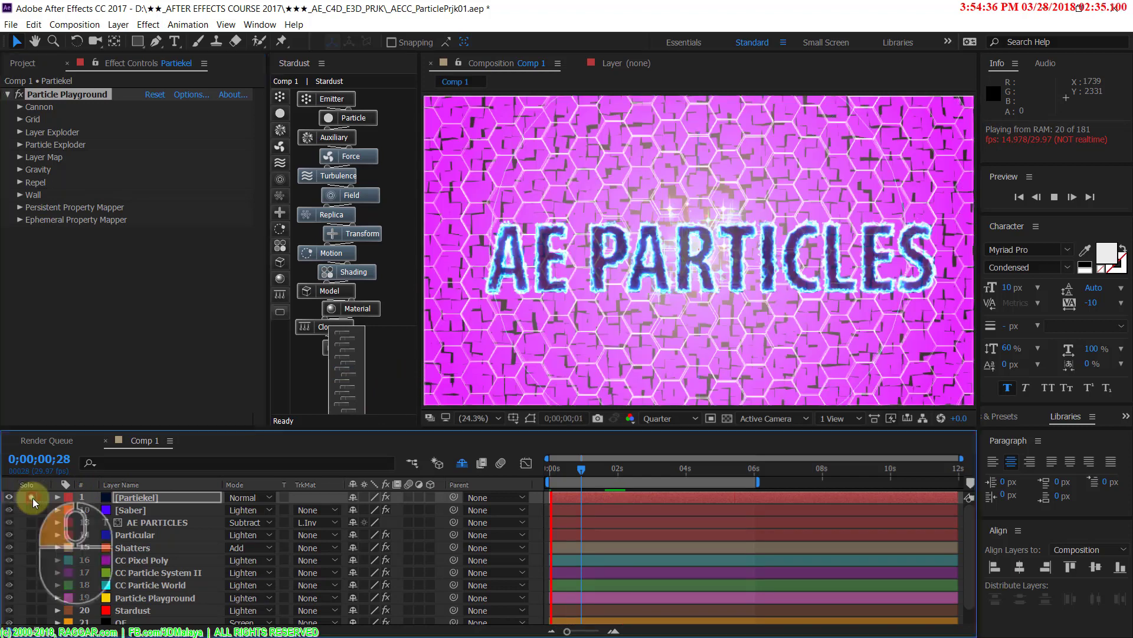
click(31, 497)
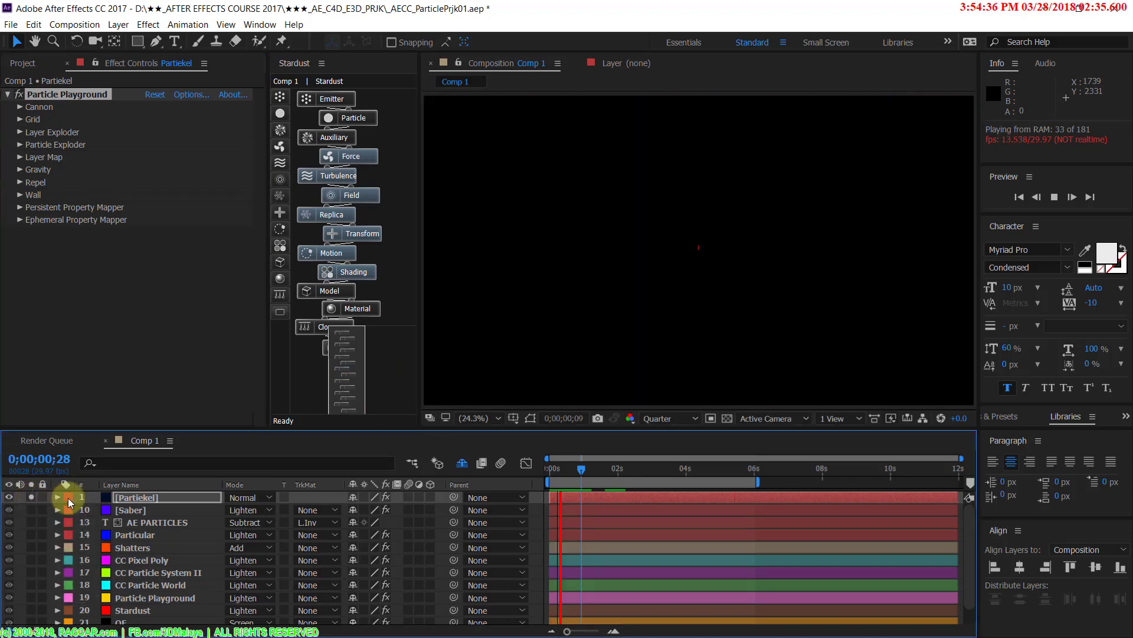
Step: Expand the Cannon, Grid, Particle Exploder and Gravity settings of the Partiekel layer's effect and play the preview
click(147, 496)
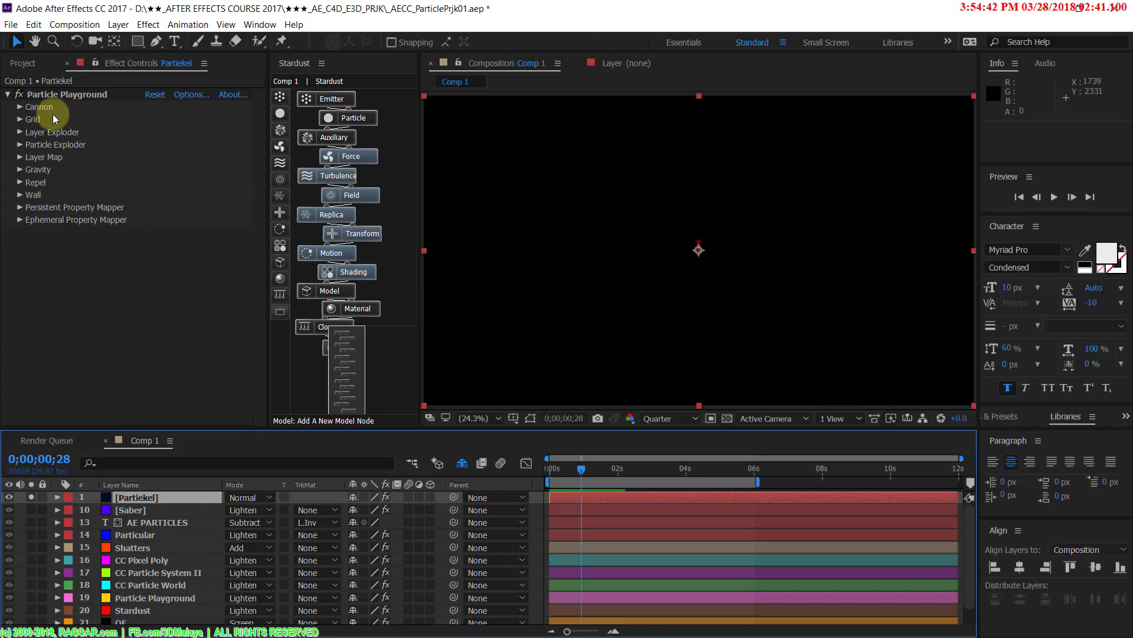
click(21, 107)
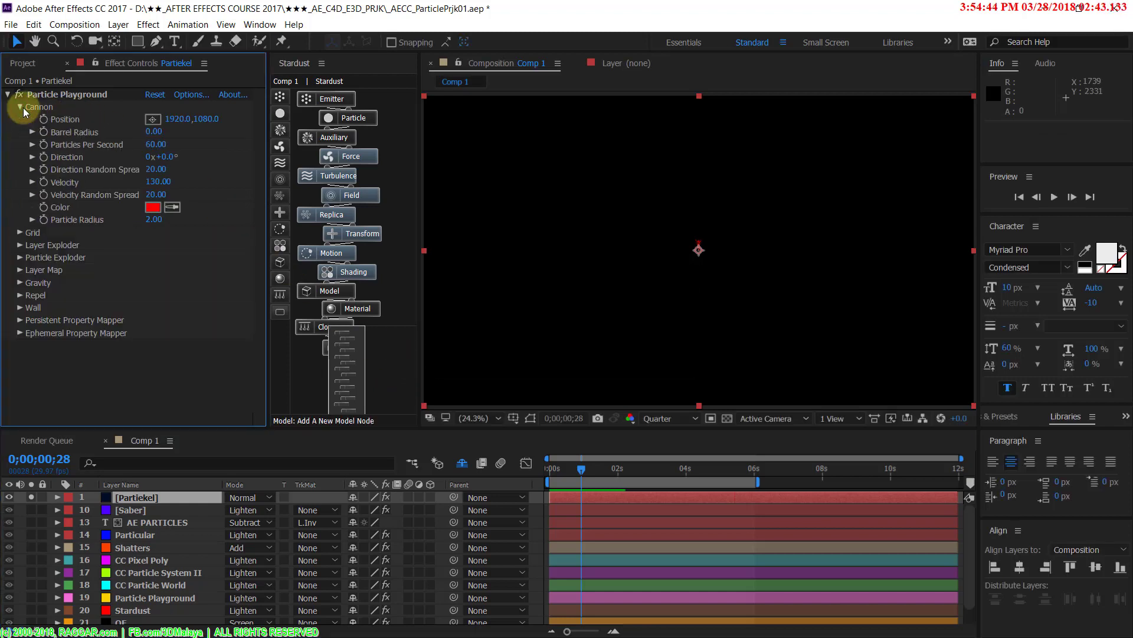
click(19, 231)
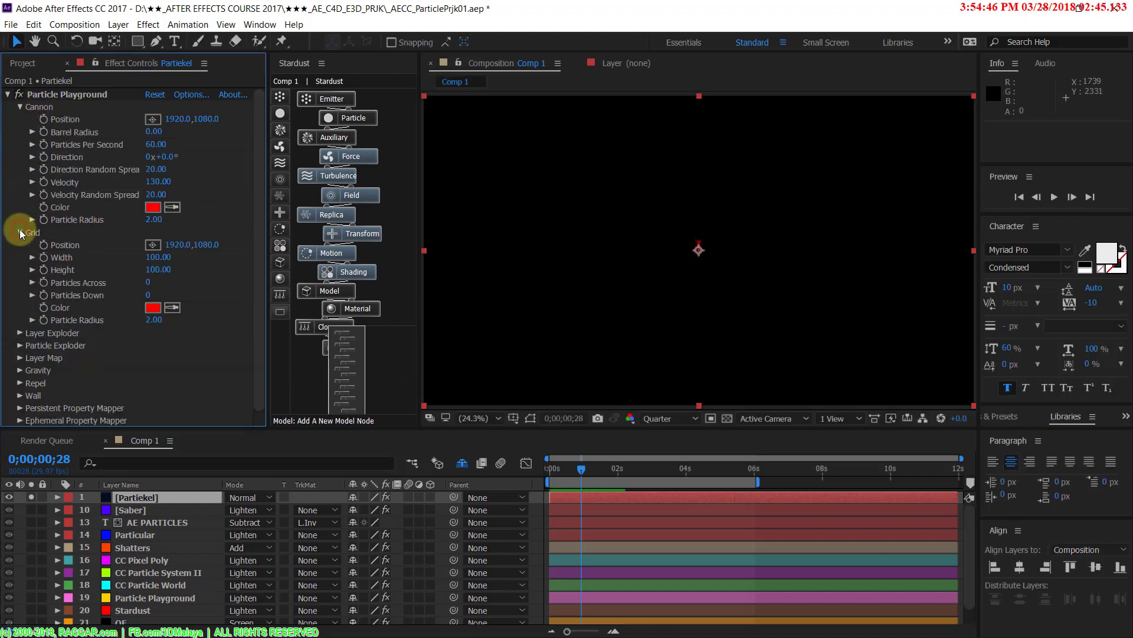
click(20, 347)
scroll(29, 356, down, 2)
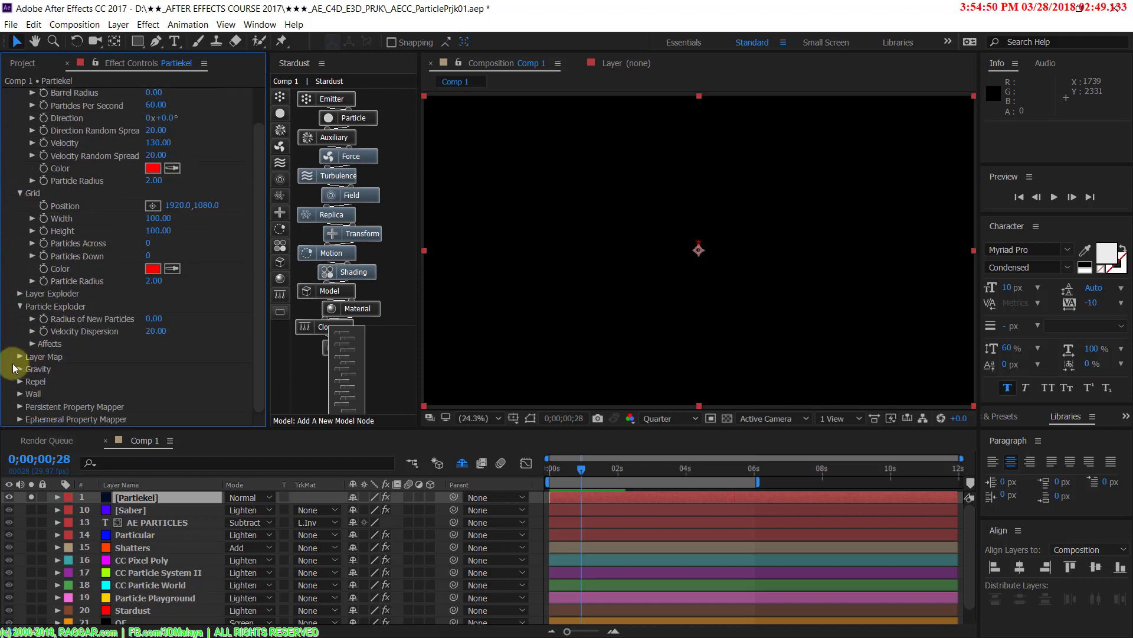
click(19, 371)
scroll(84, 360, down, 3)
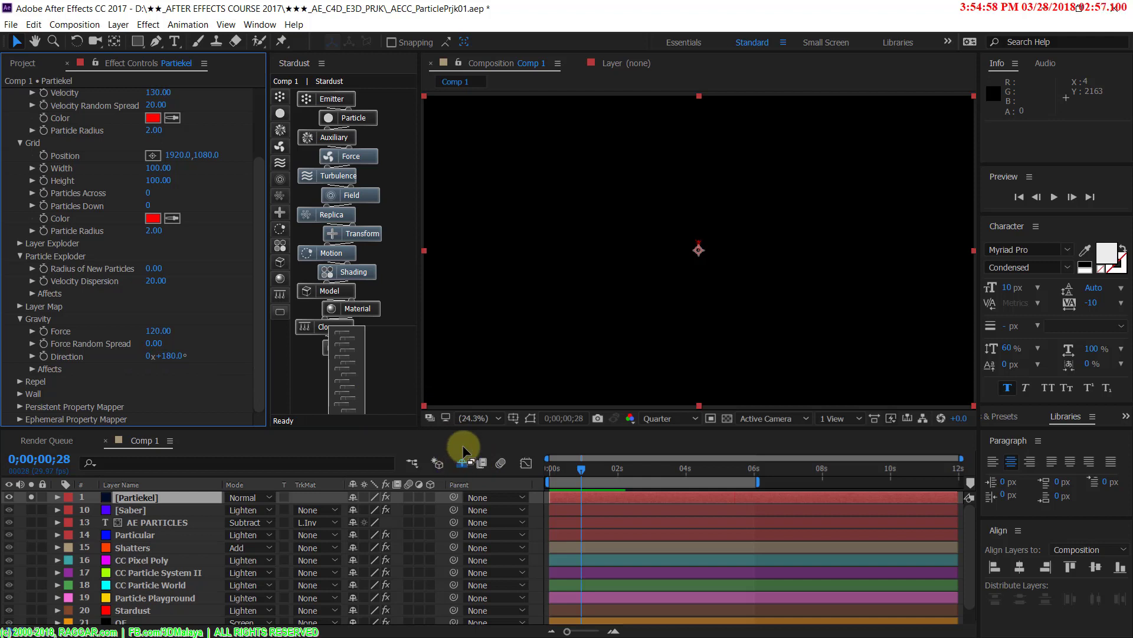
key(space)
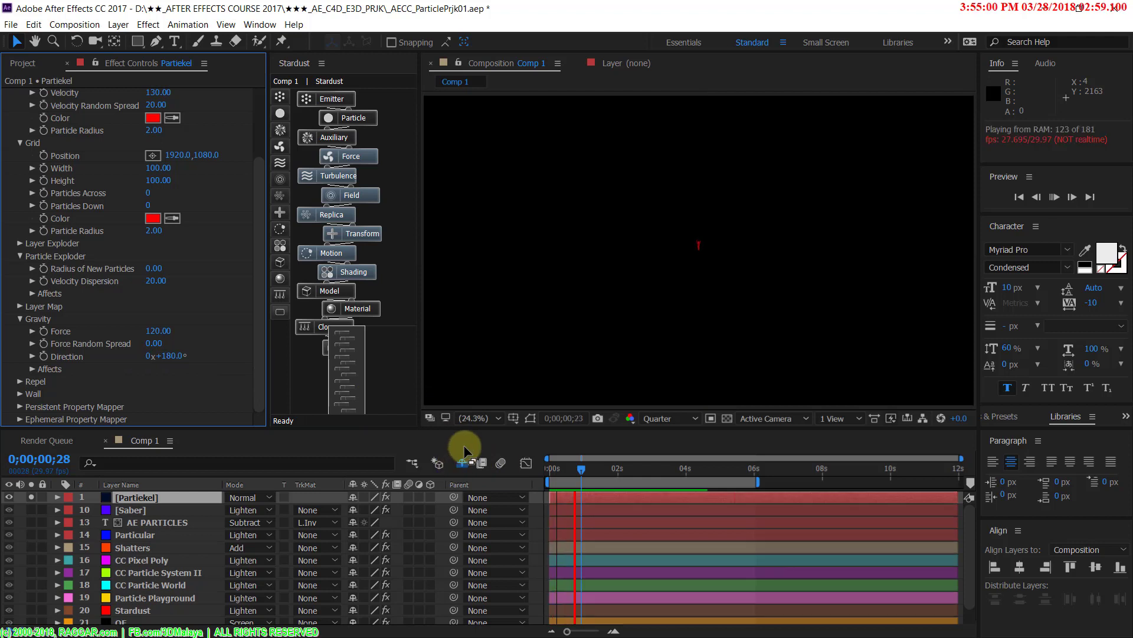
Step: Set the Cannon's Barrel Radius to 44 and the Particle Exploder's Radius of New Particles to 58
scroll(160, 204, up, 3)
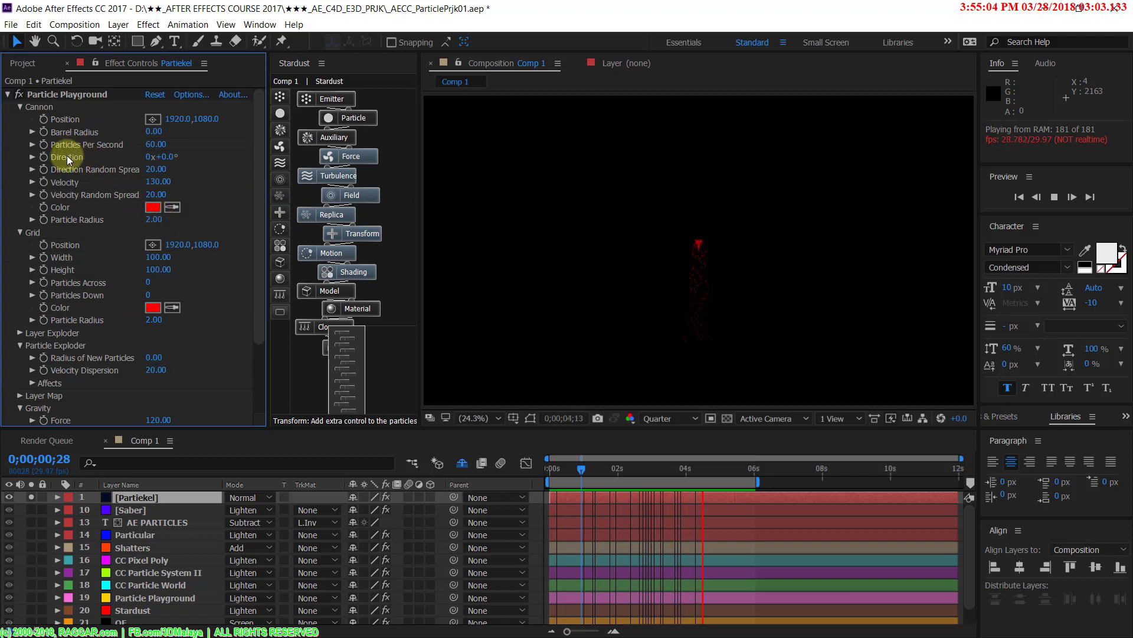
drag(145, 136, 183, 133)
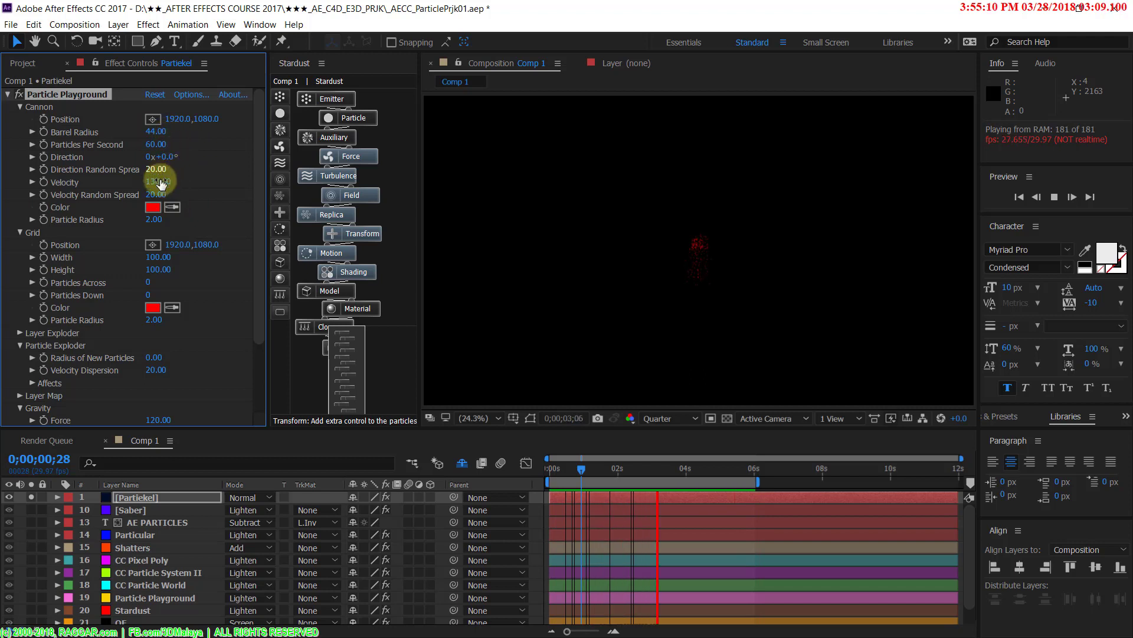
scroll(127, 296, down, 3)
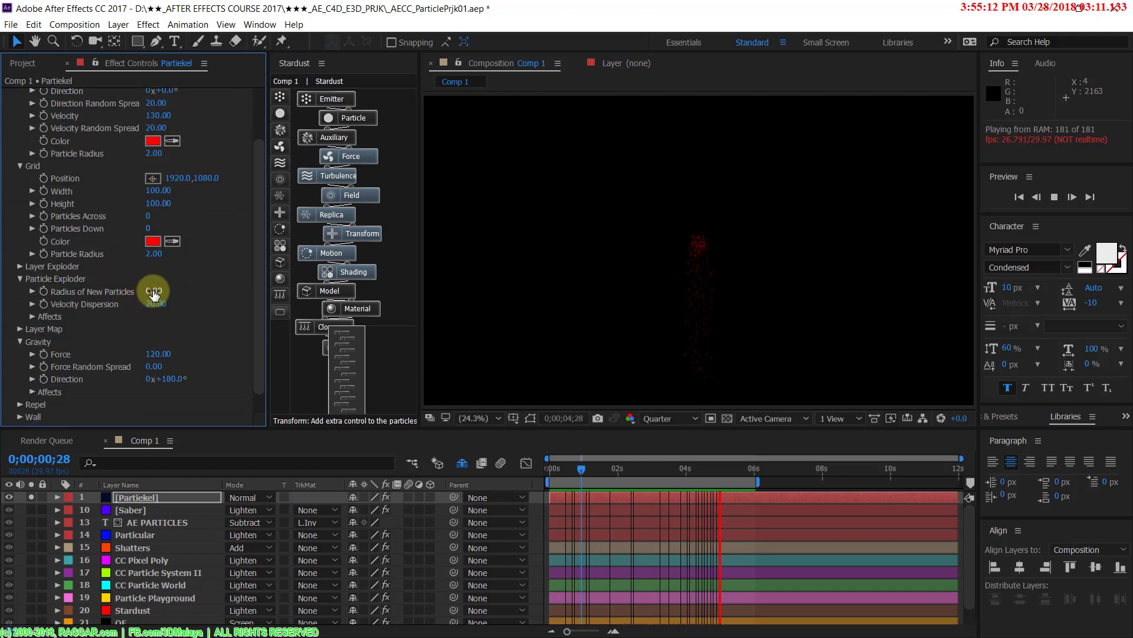
drag(152, 290, 172, 289)
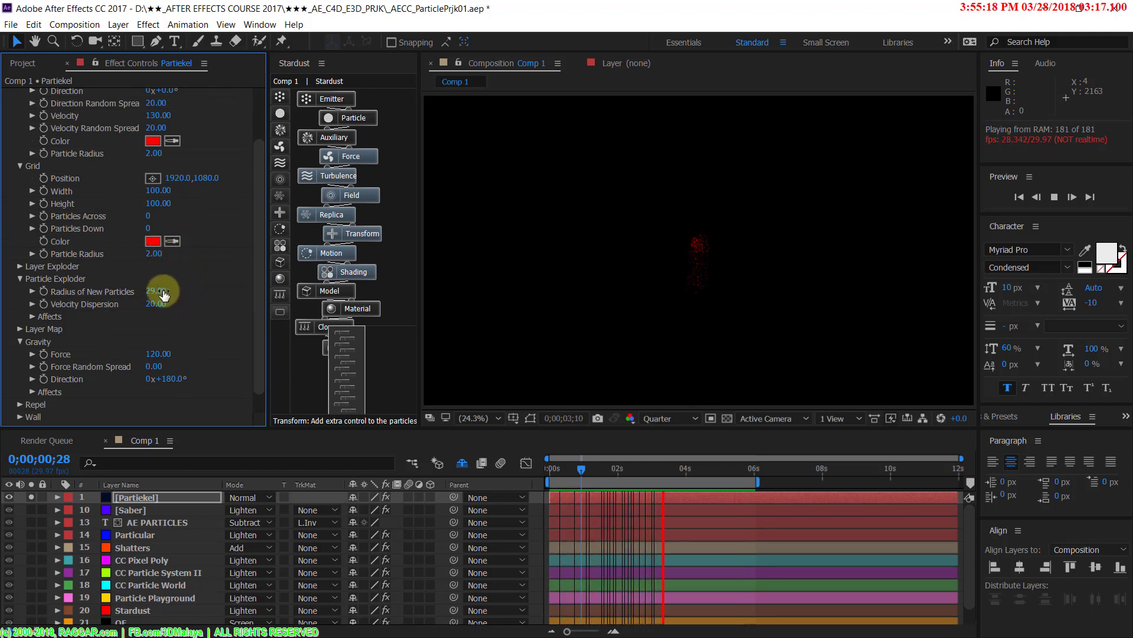
drag(164, 292, 186, 292)
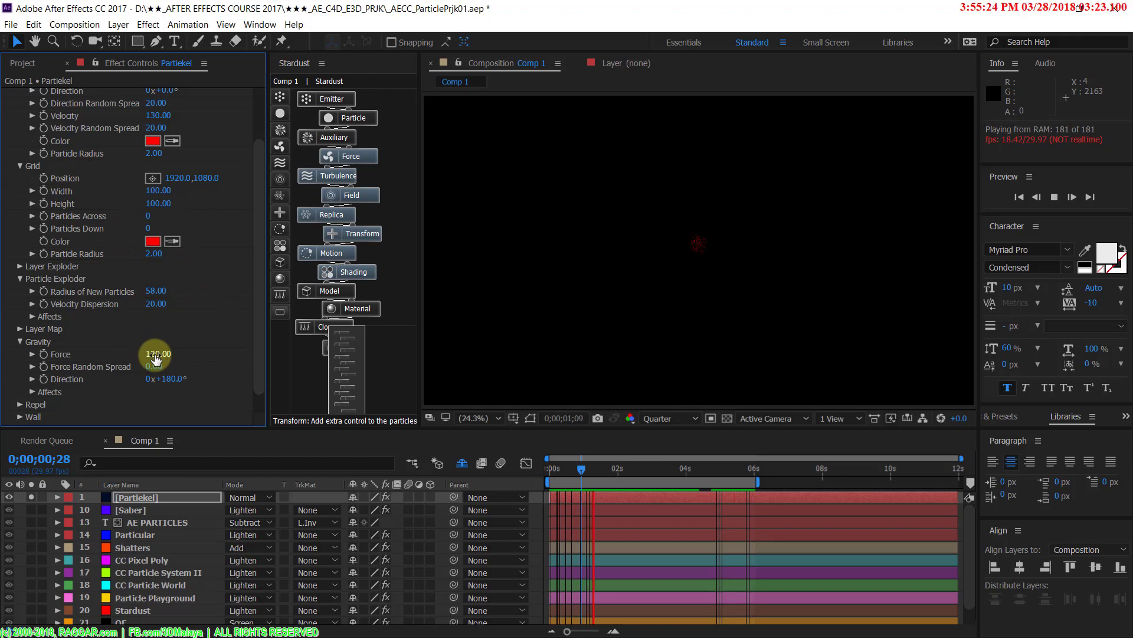
Step: Set the Particle Playground's Gravity Force to -24 and its Force Random Spread to 0.59
drag(152, 355, 58, 353)
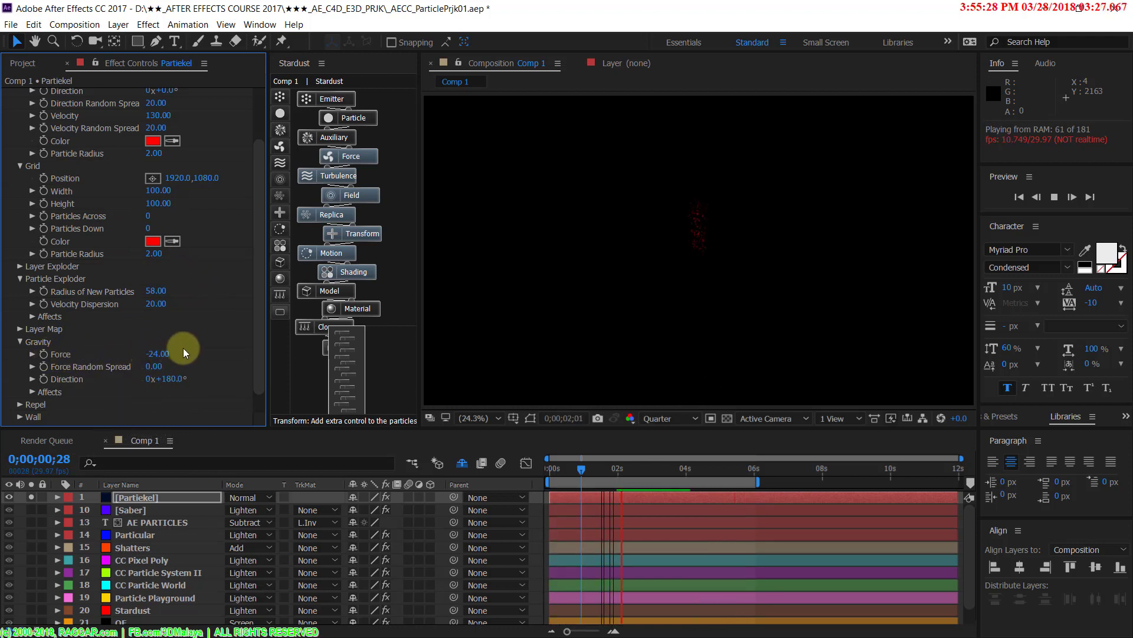
scroll(195, 346, down, 2)
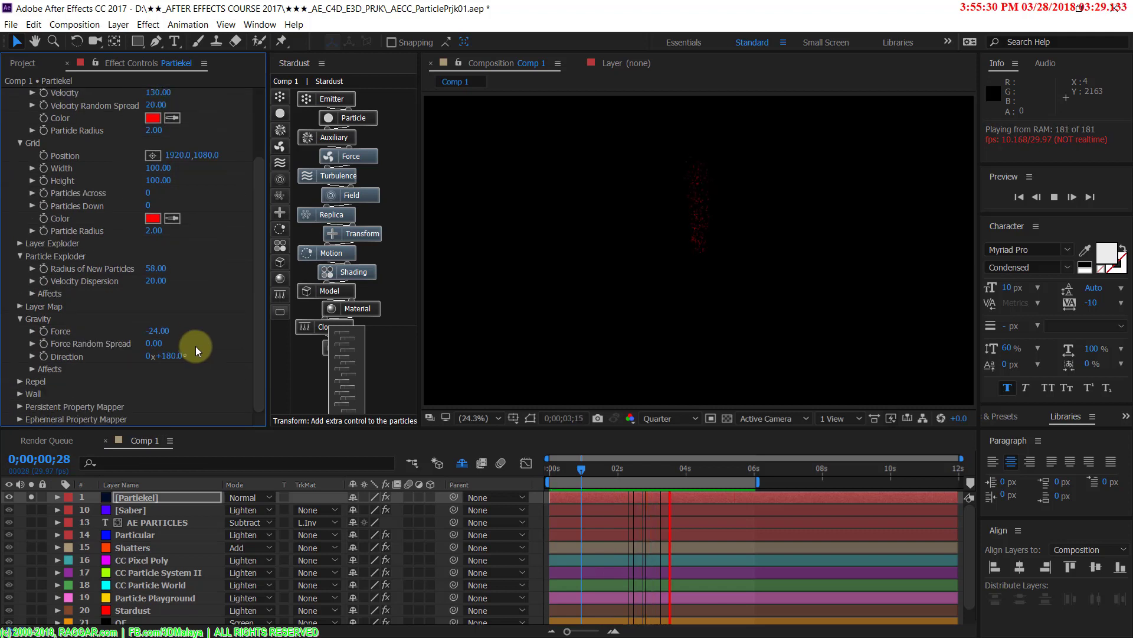
click(201, 344)
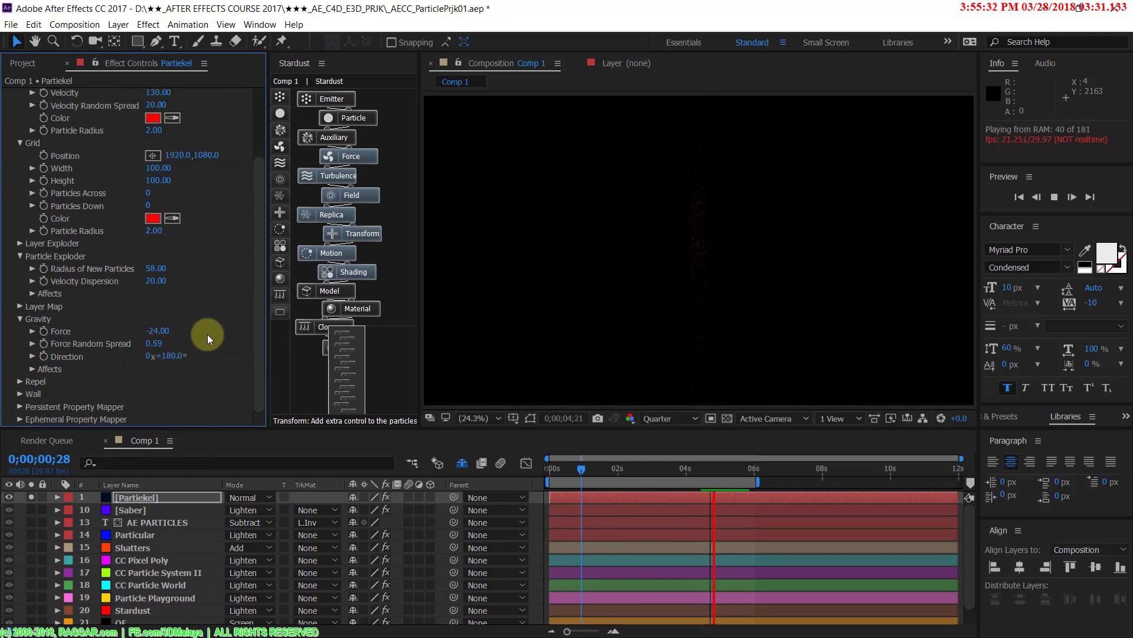
Step: Disable the Particle Playground effect on the Partiekel layer and collapse its settings
scroll(207, 334, up, 5)
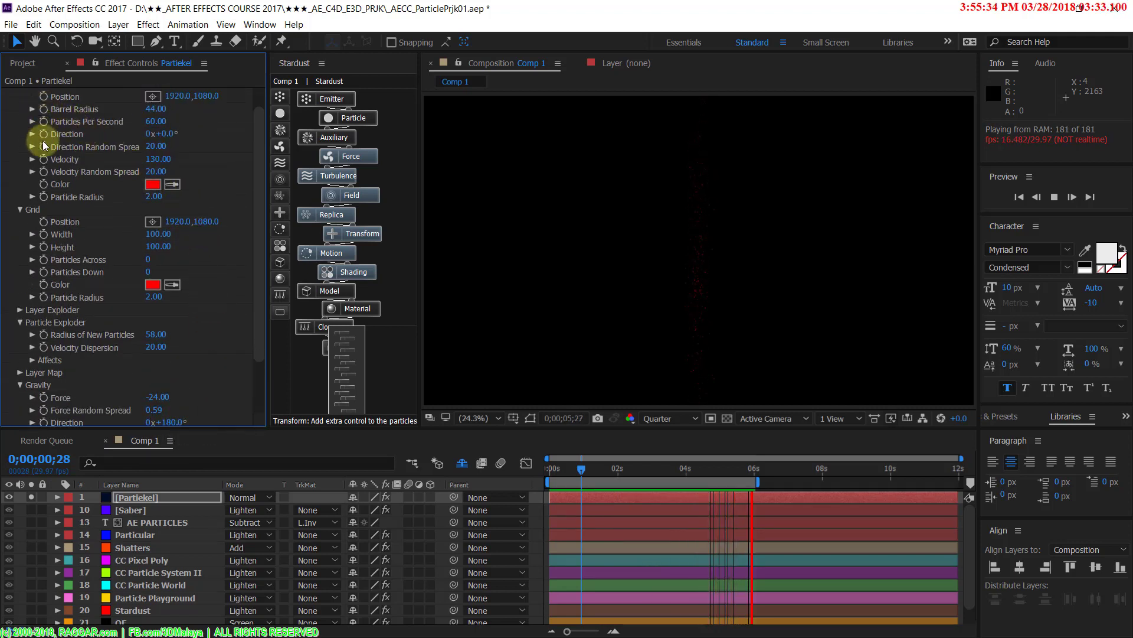
scroll(43, 141, up, 2)
click(16, 96)
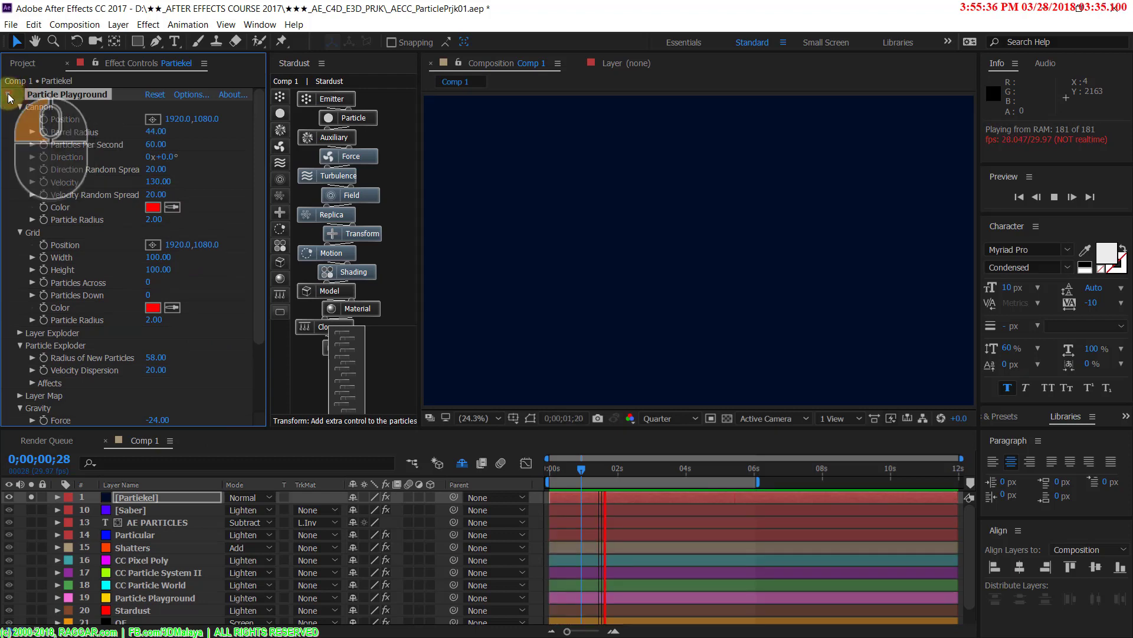
Step: Apply the CC Particle World simulation effect to the Partiekel layer and play the preview
click(158, 24)
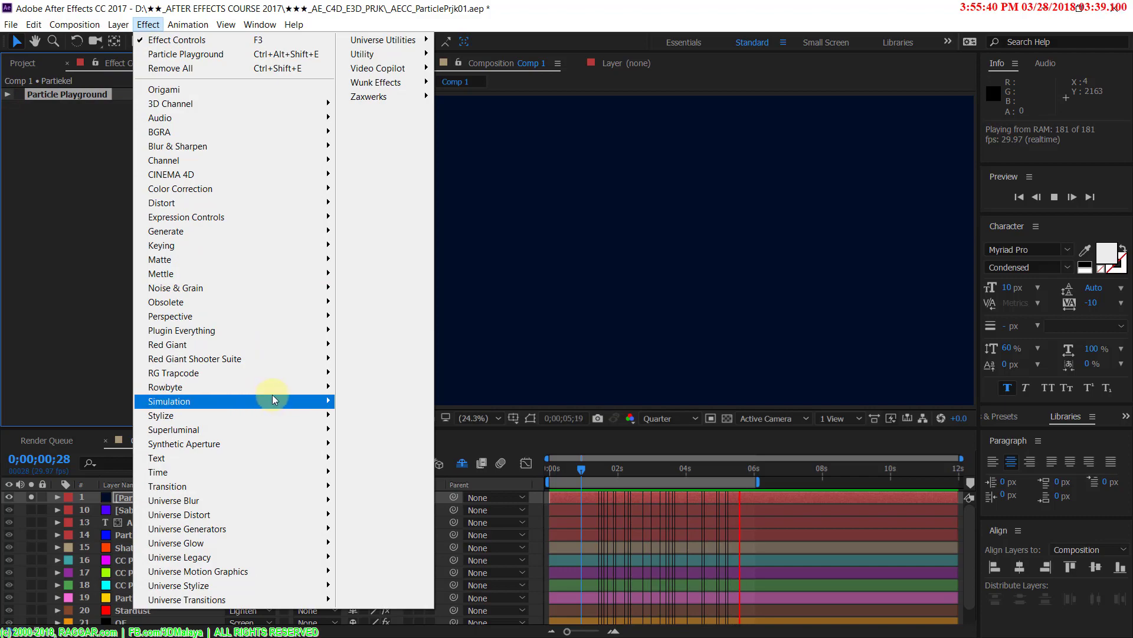
mouse_move(299, 399)
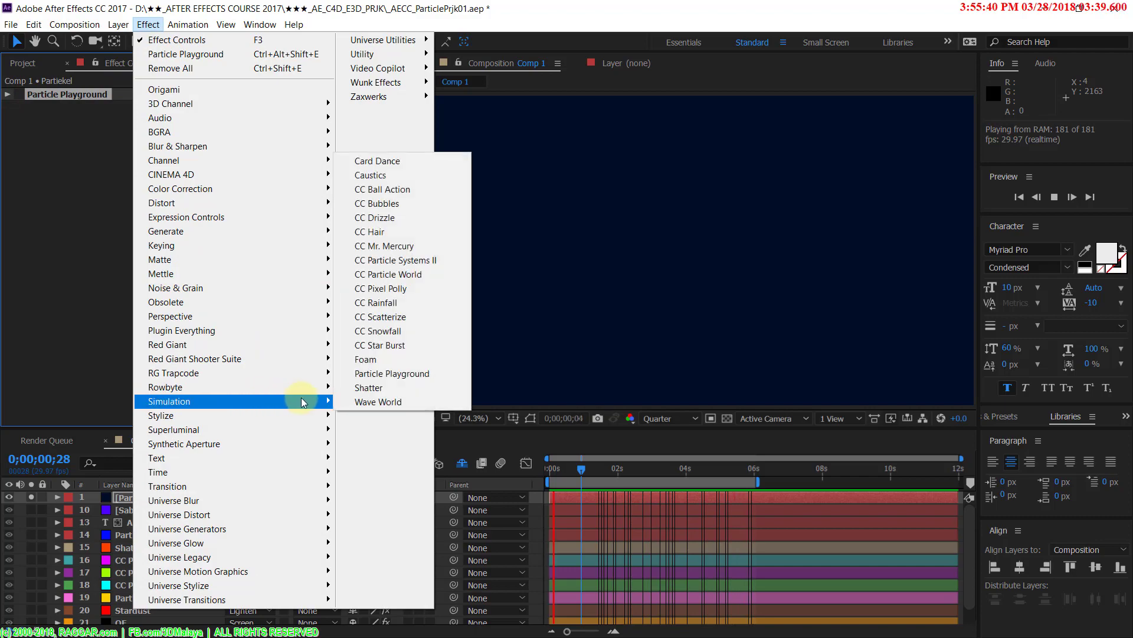
click(385, 275)
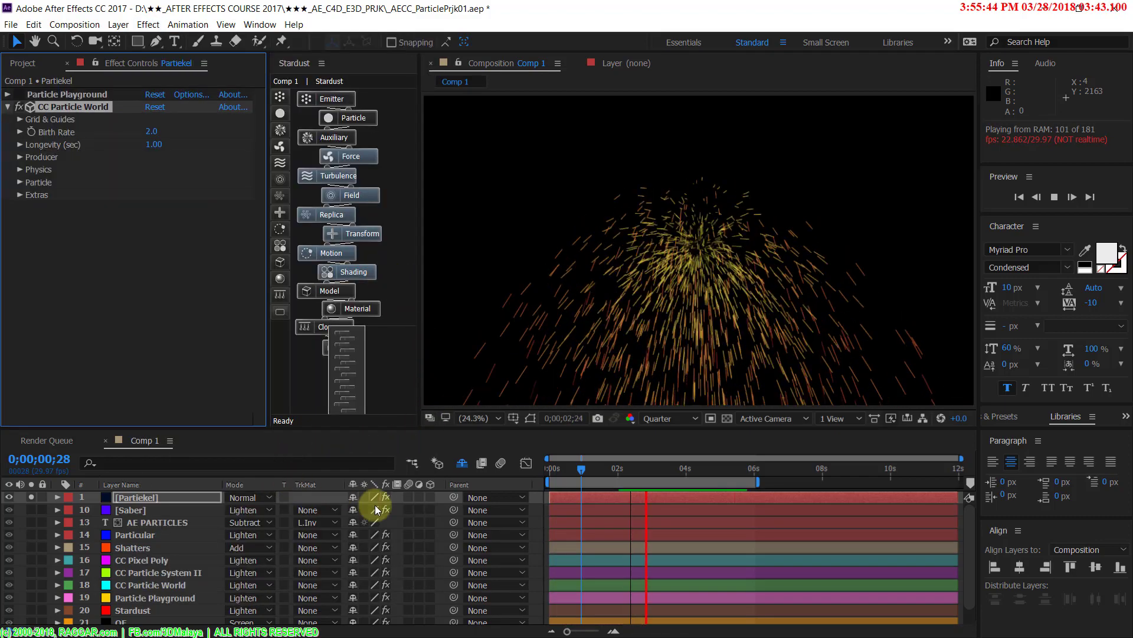
key(space)
click(228, 499)
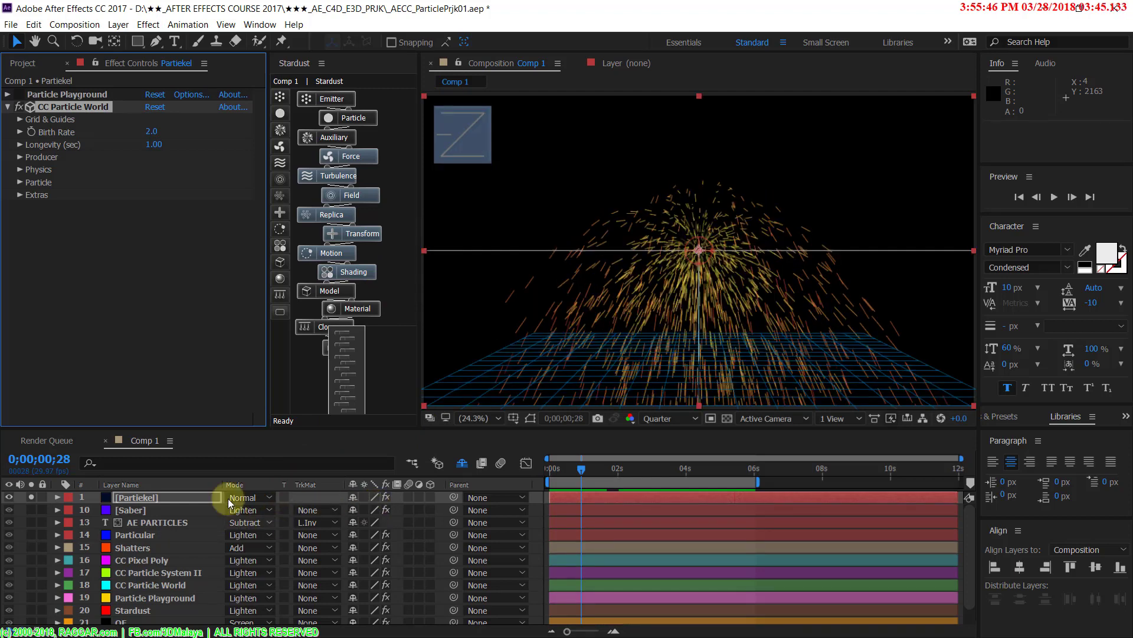
click(200, 498)
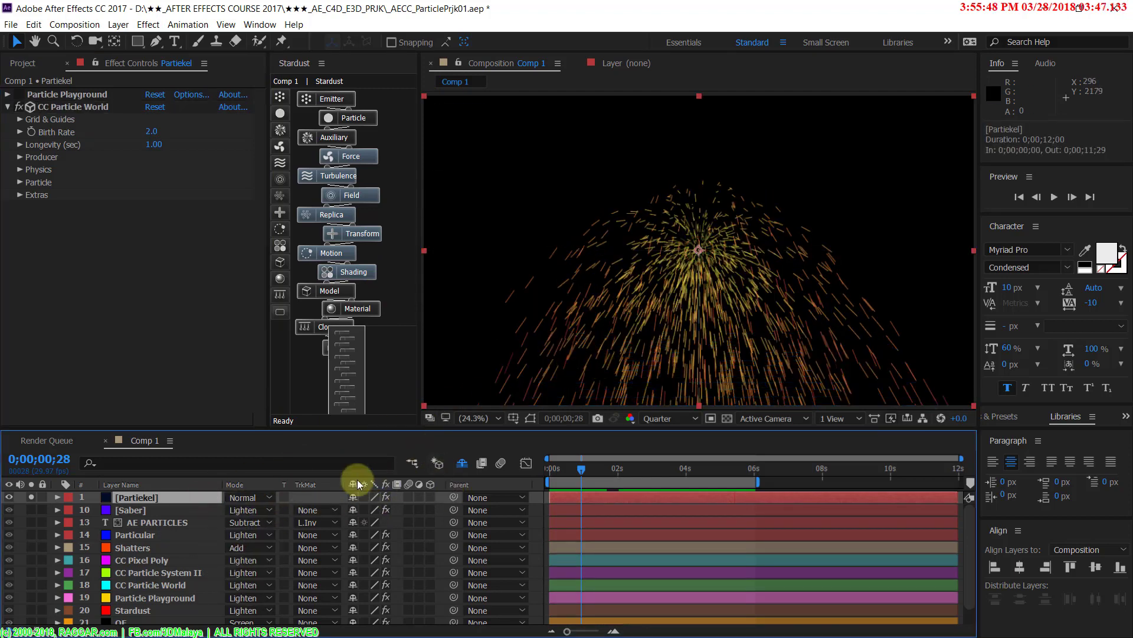
click(535, 515)
click(554, 498)
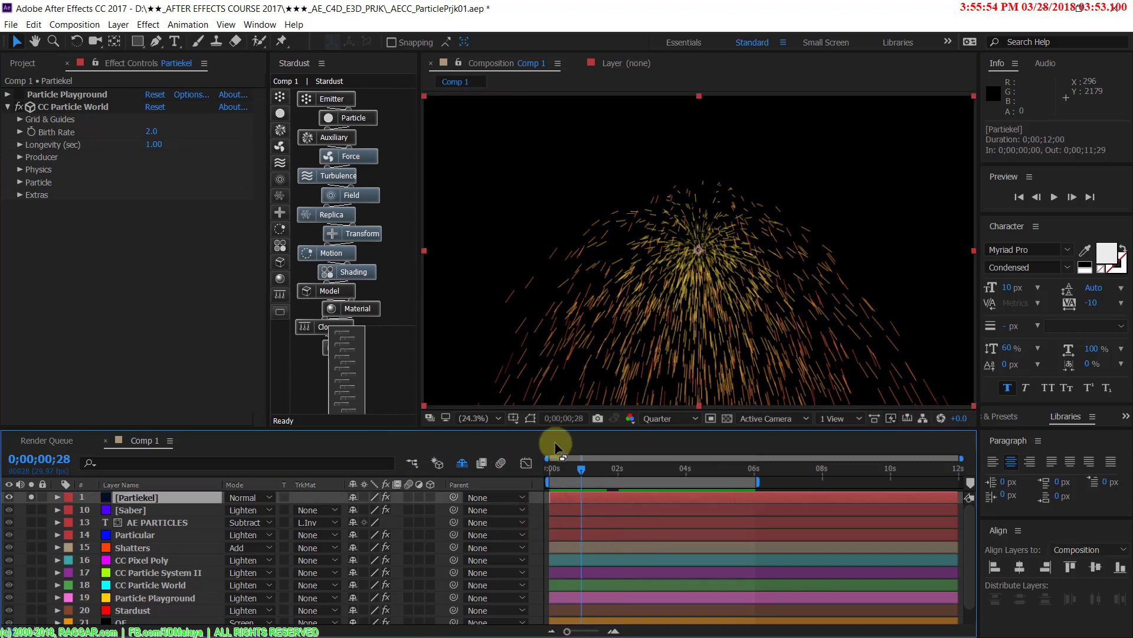
key(space)
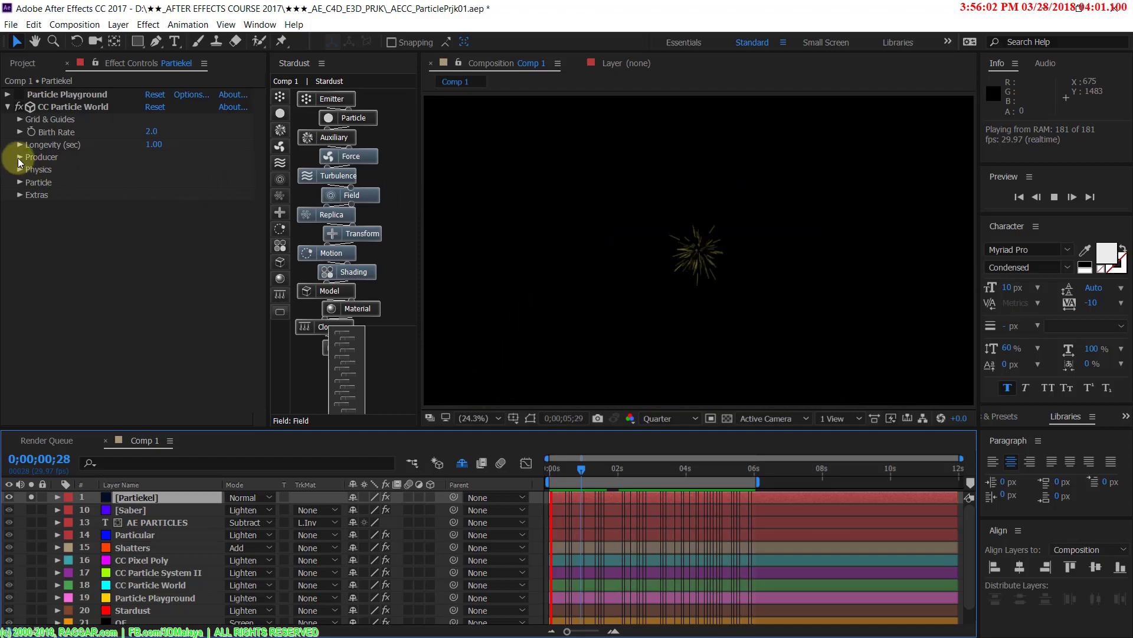
Step: Expand CC Particle World's Grid & Guides and set its Birth Rate to 4.6 and Longevity to 1.33 seconds
click(20, 119)
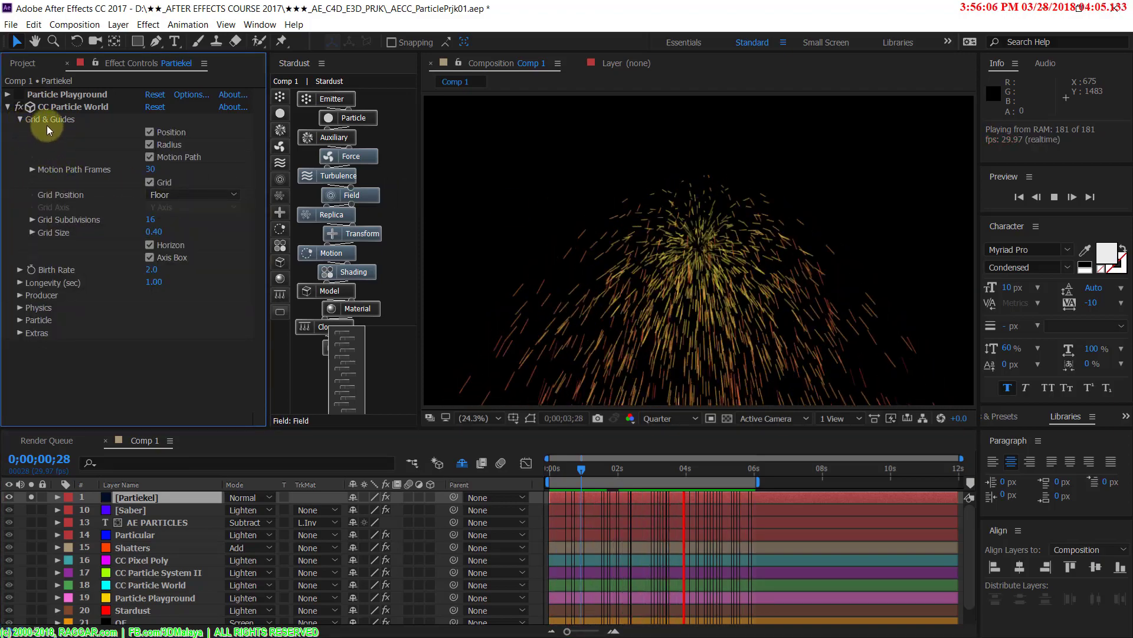
click(20, 270)
drag(148, 273, 171, 303)
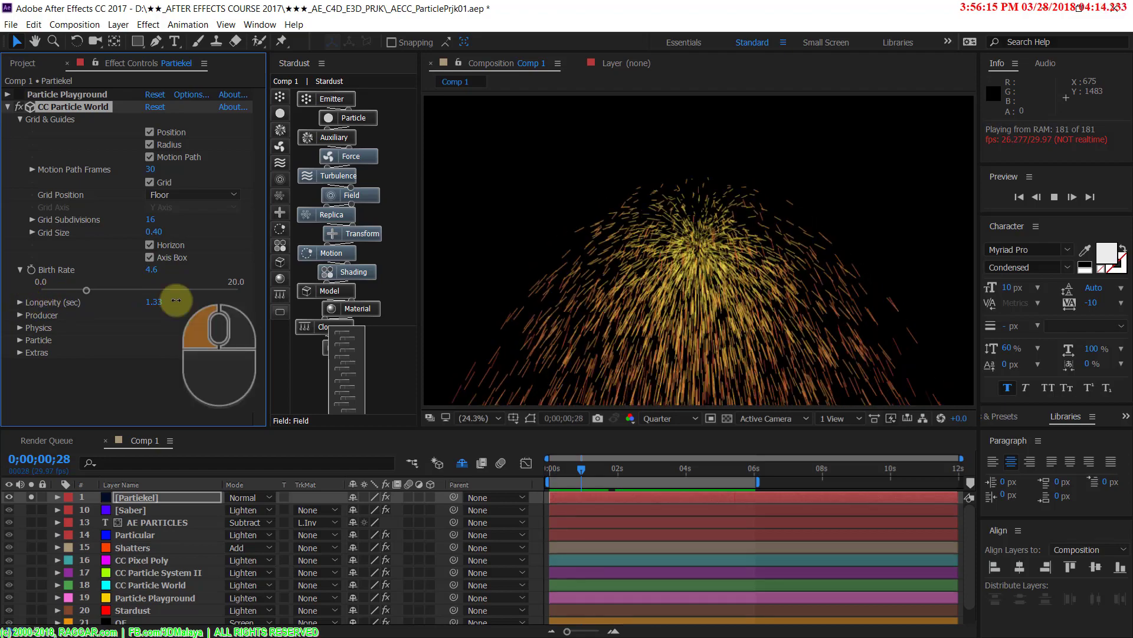
Step: Try shifting the CC Particle World Producer with Position X at 0.42 and a different Position Y, and return both to 0
click(22, 316)
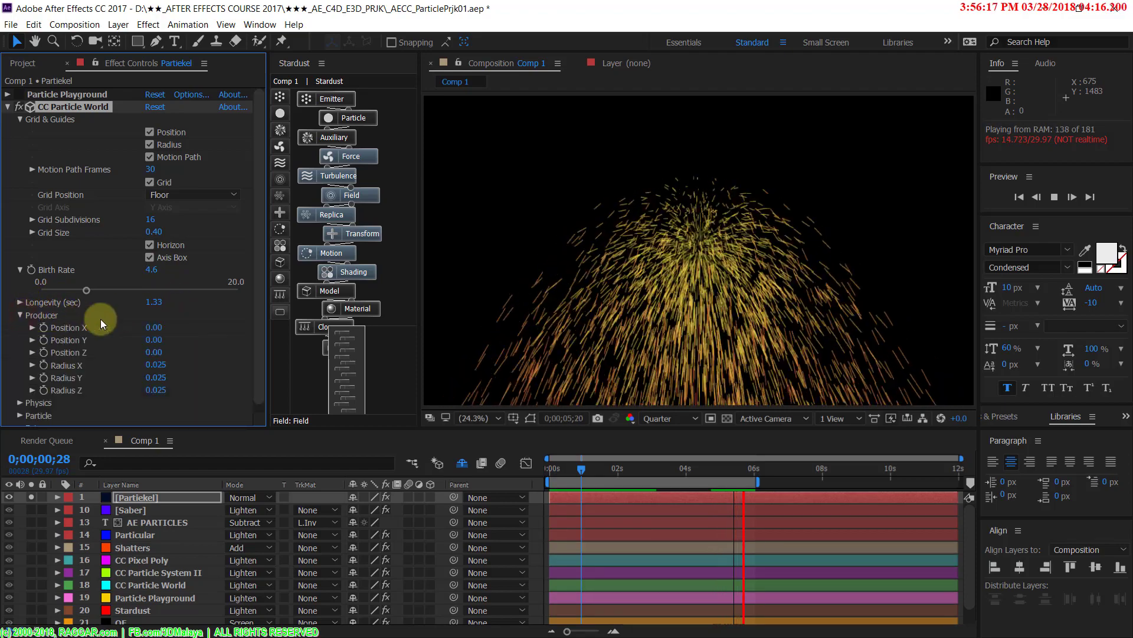
mouse_move(179, 325)
mouse_down()
mouse_move(189, 327)
mouse_move(158, 338)
mouse_move(172, 337)
mouse_up()
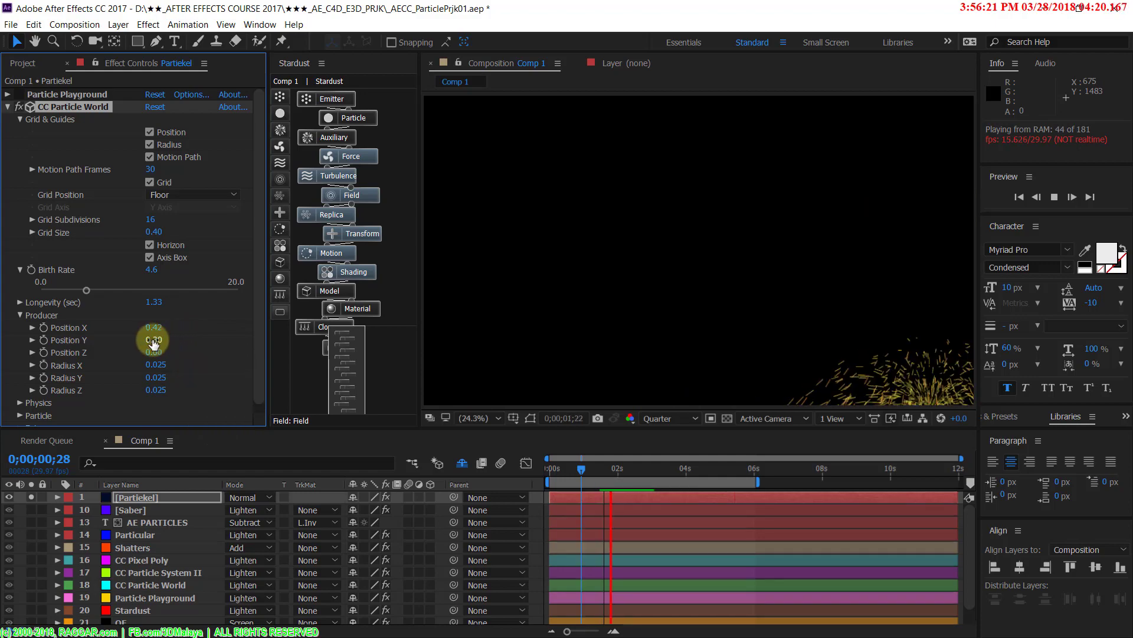
click(151, 340)
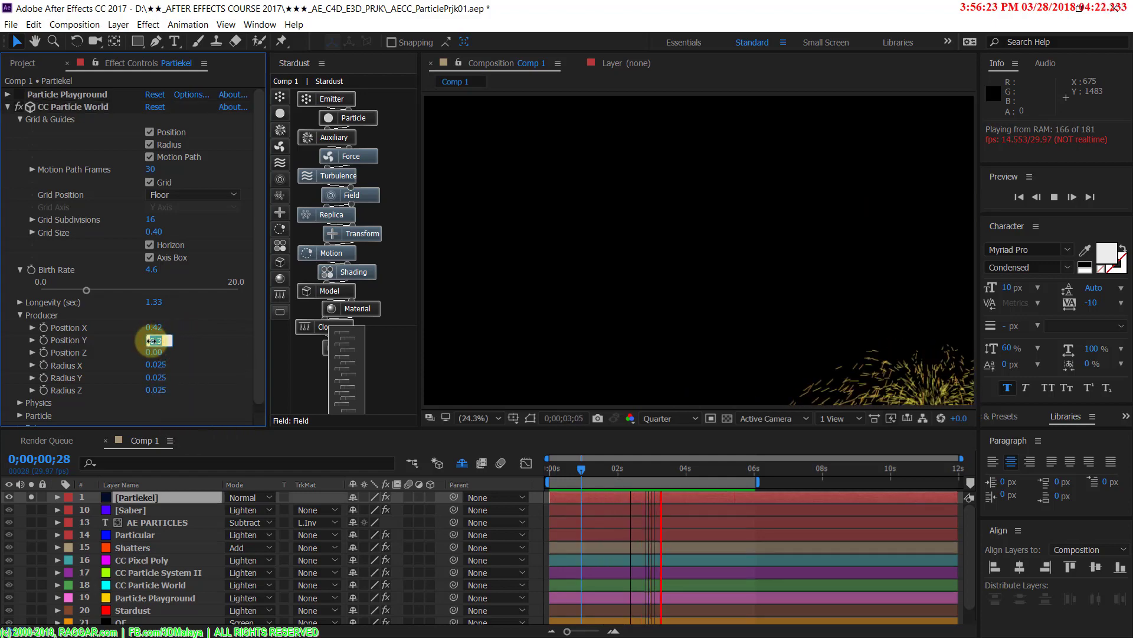
text(0)
key(Return)
click(155, 327)
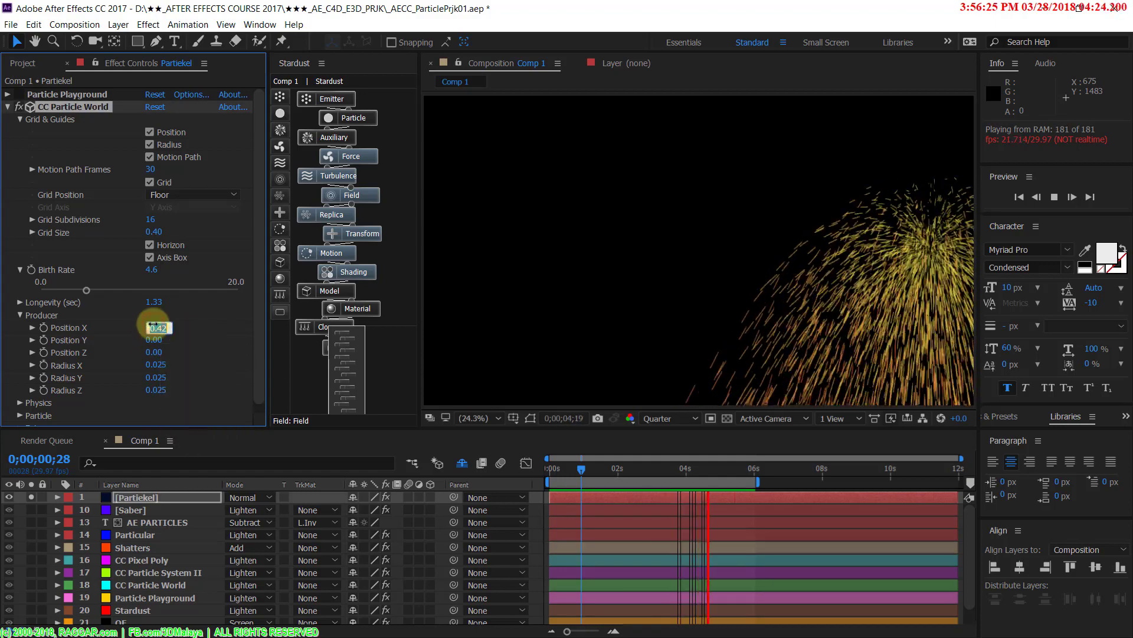
text(0)
key(Return)
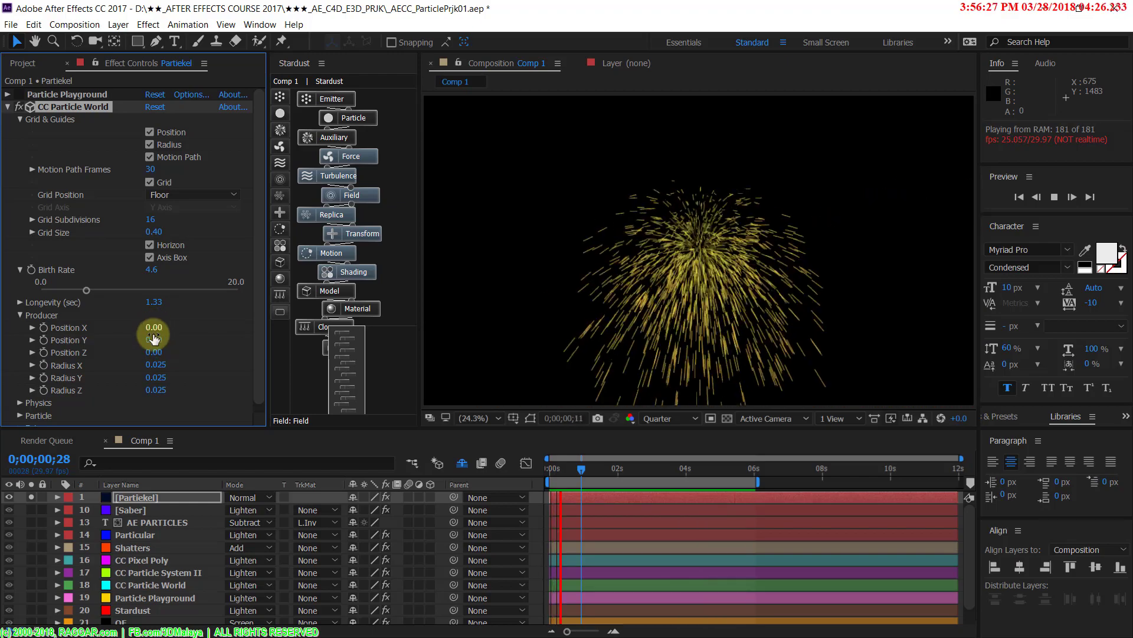
Step: Set CC Particle World's Physics Gravity to -0.150 and its Particle Type to Star
click(21, 402)
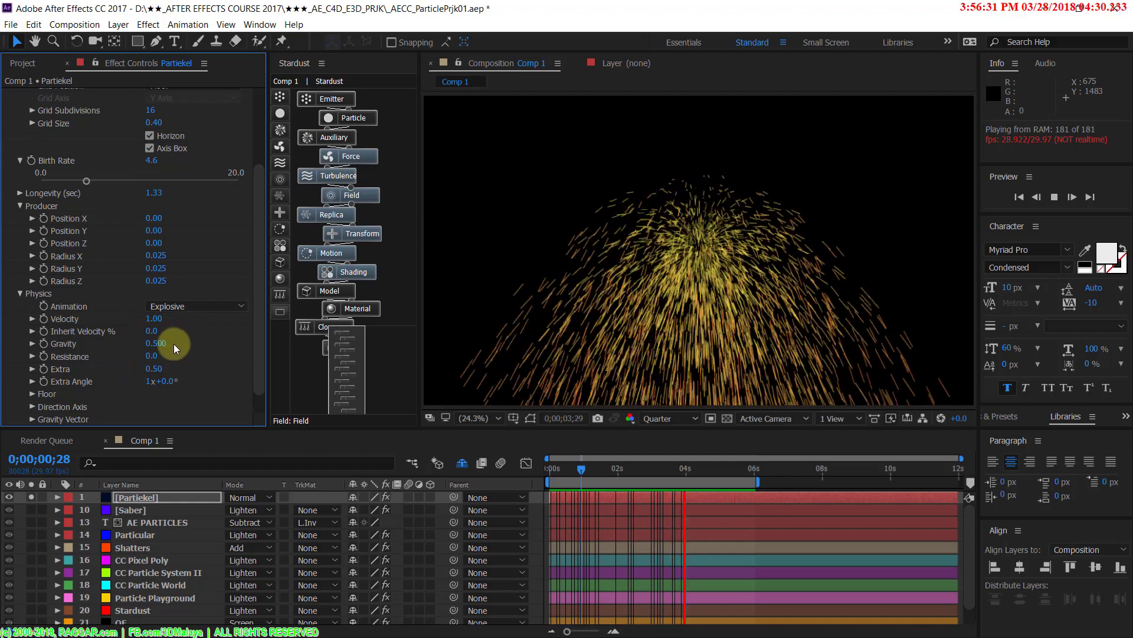
drag(173, 343, 118, 347)
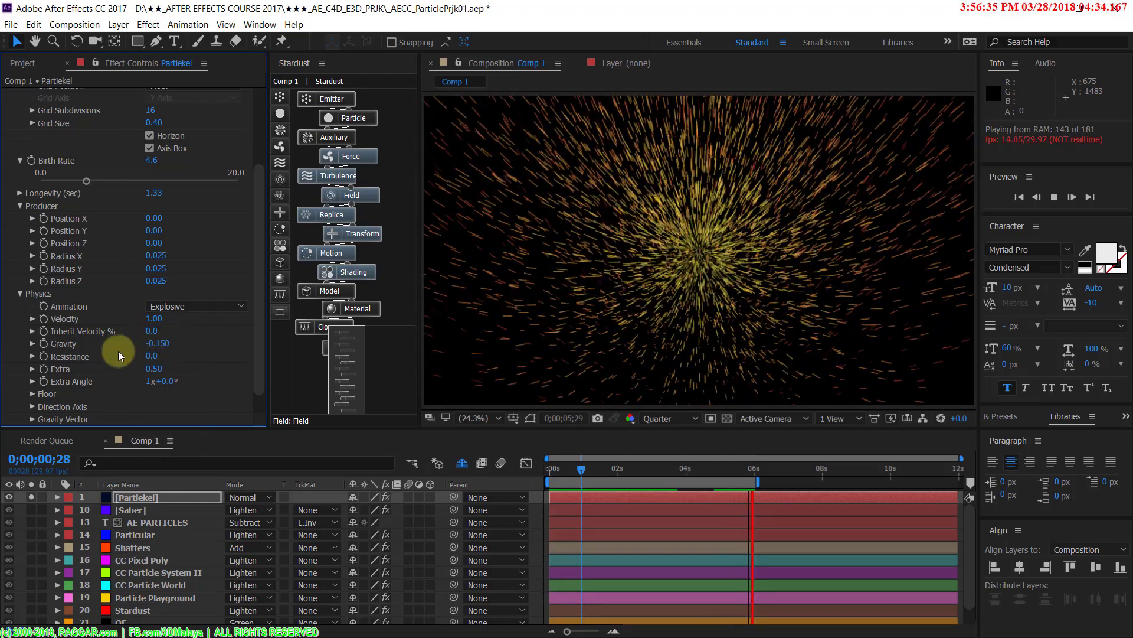
scroll(118, 351, down, 1)
click(19, 406)
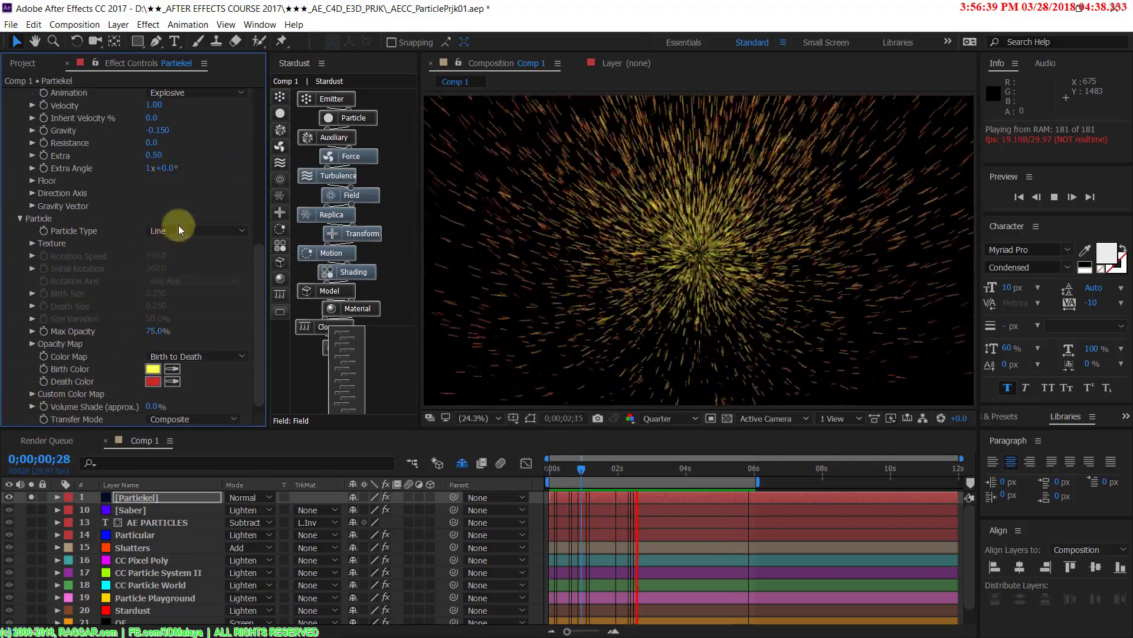
click(181, 230)
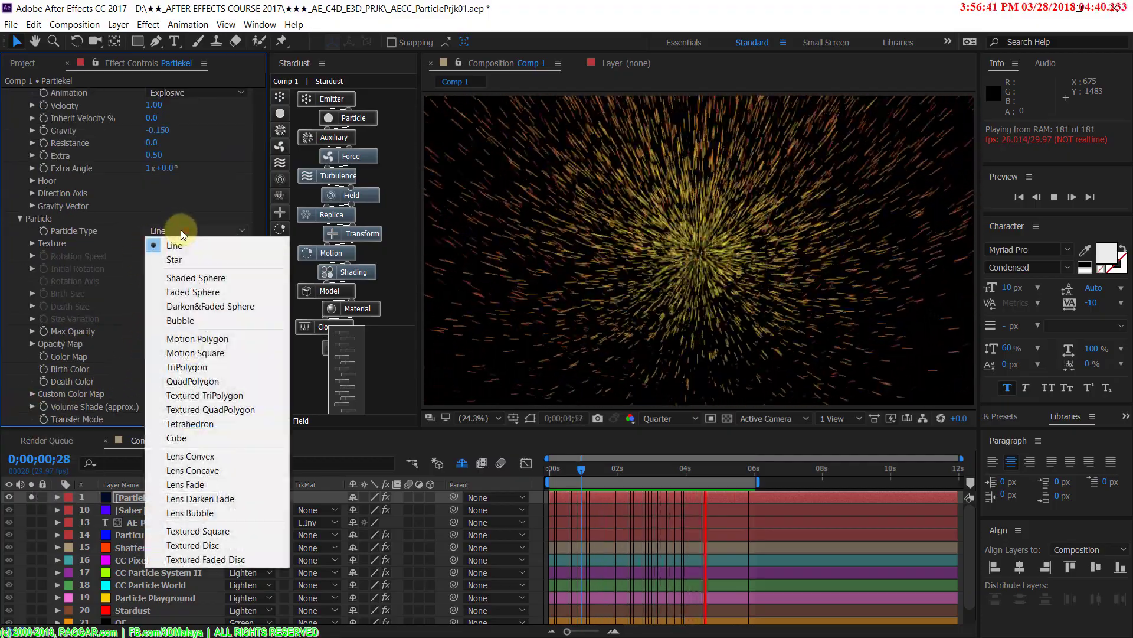
click(189, 258)
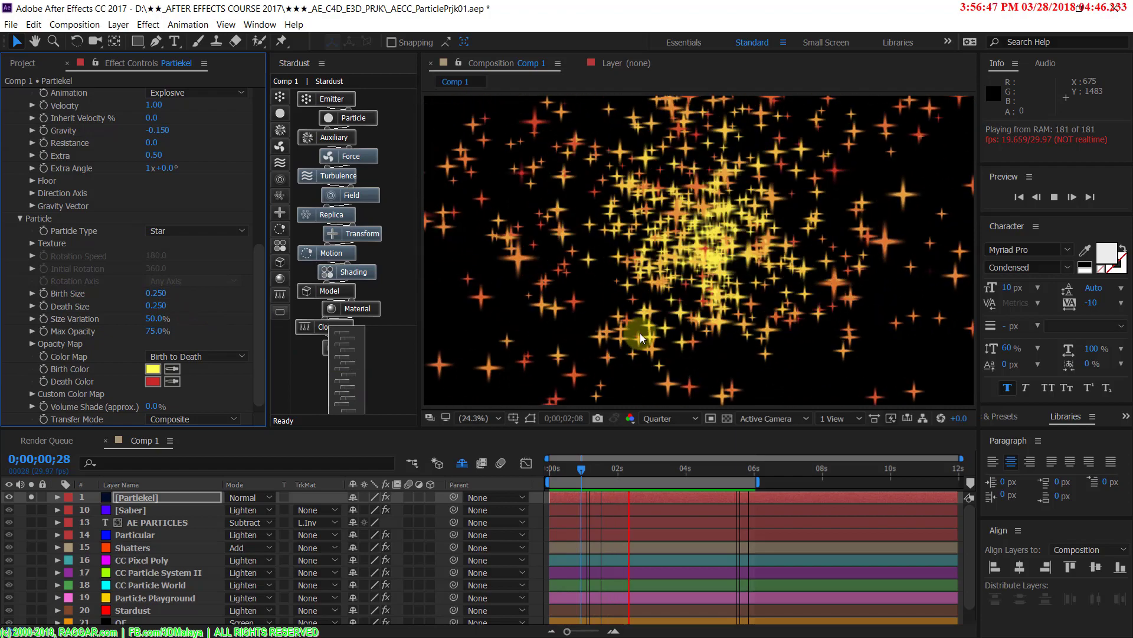
Step: Stop the preview, then collapse and disable the CC Particle World effect on the Partiekel layer
click(196, 499)
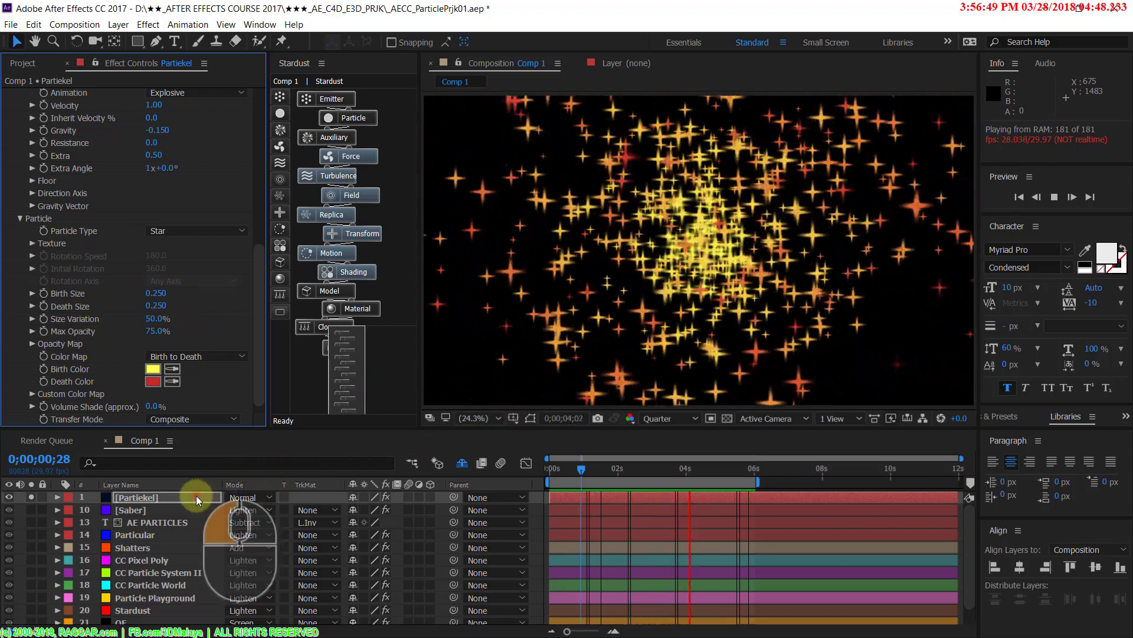
key(KP_0)
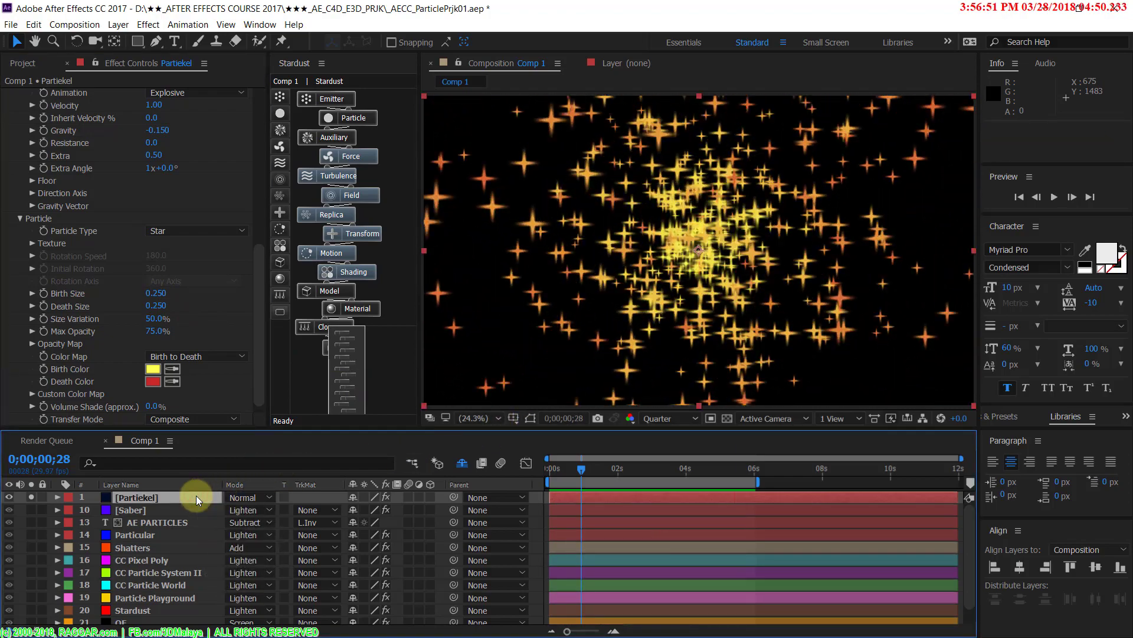
scroll(135, 373, up, 5)
scroll(134, 373, up, 5)
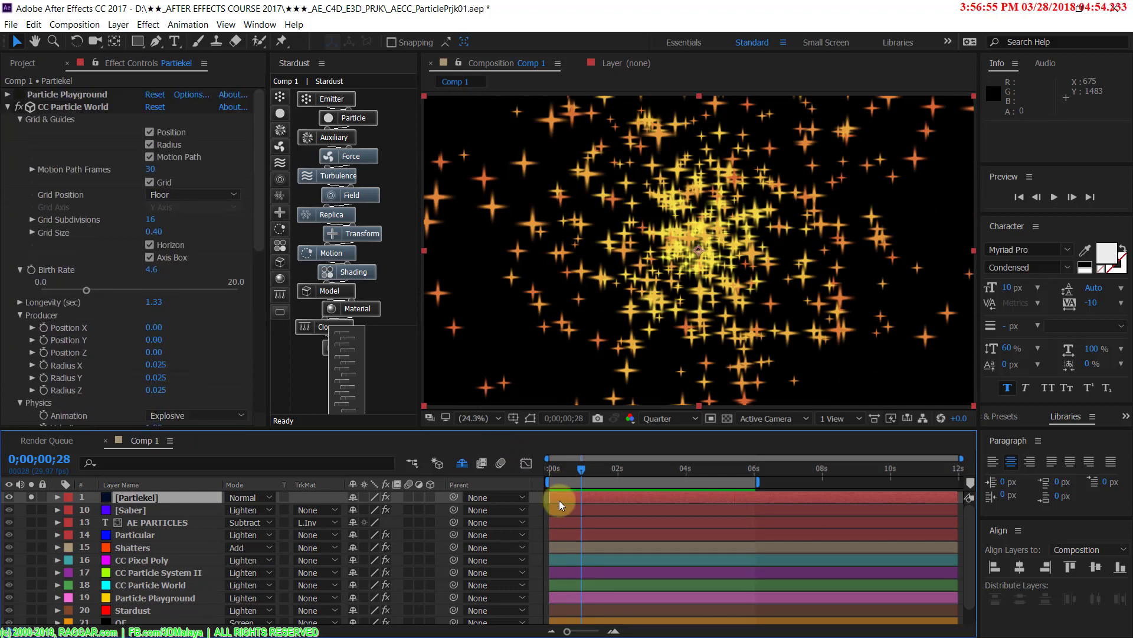
click(8, 107)
click(18, 107)
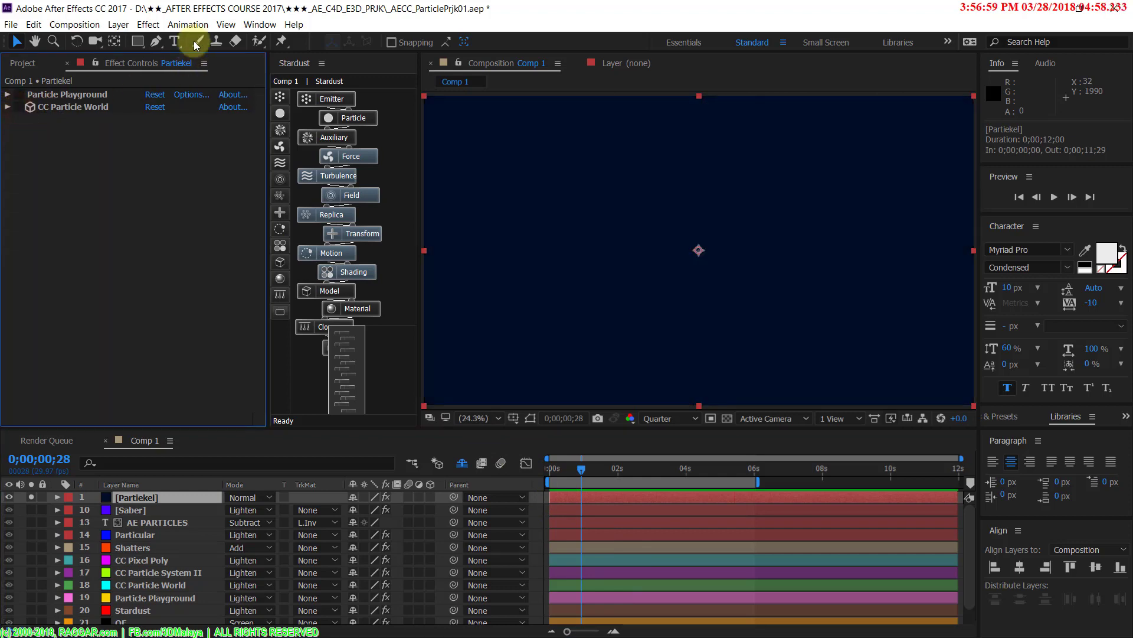
Step: Apply the CC Particle Systems II simulation effect to the Partiekel layer and play the preview
click(149, 25)
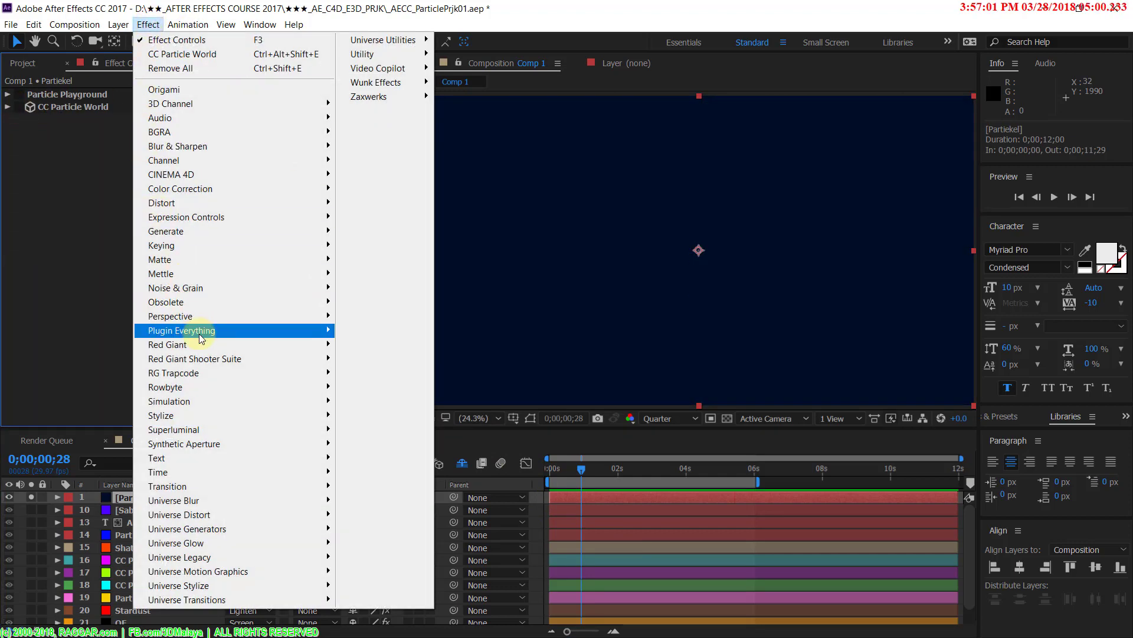
mouse_move(258, 401)
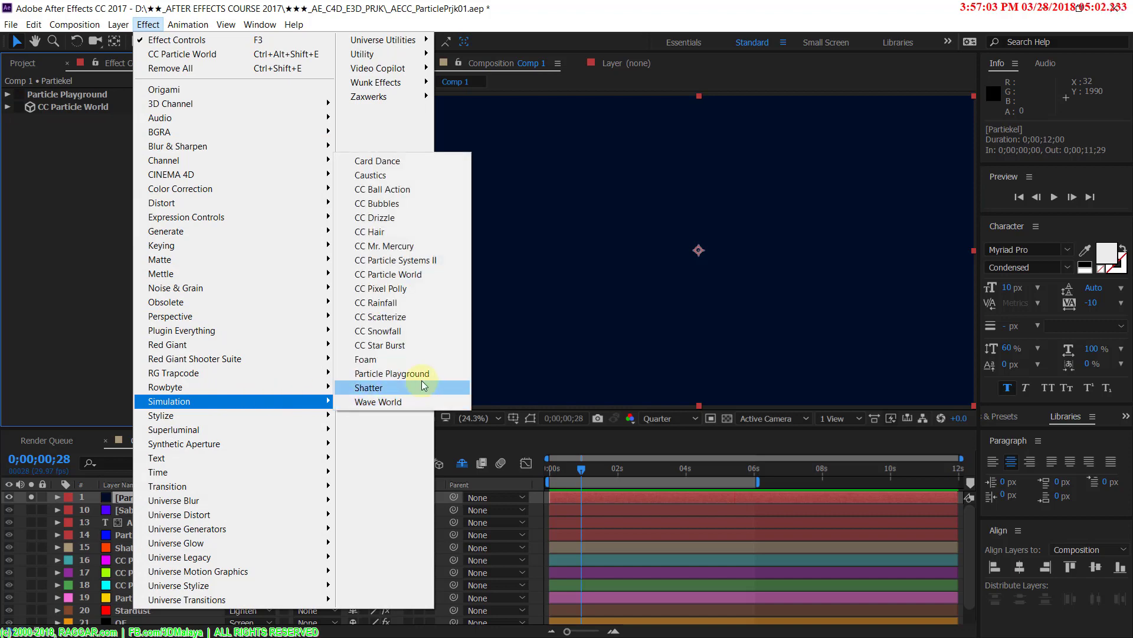
click(419, 260)
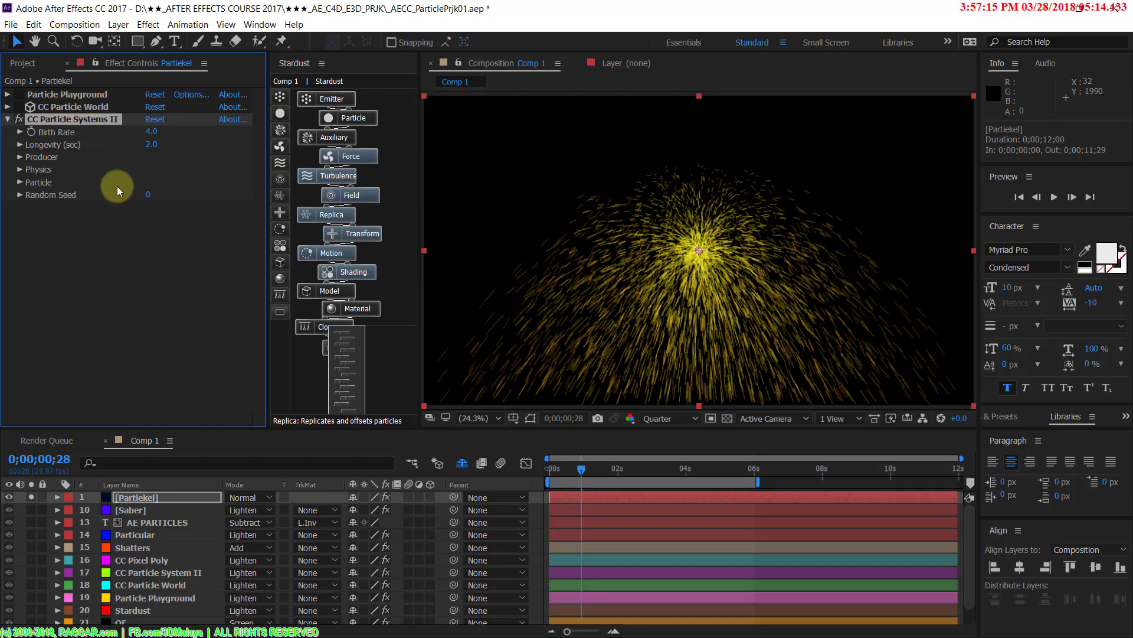
click(575, 498)
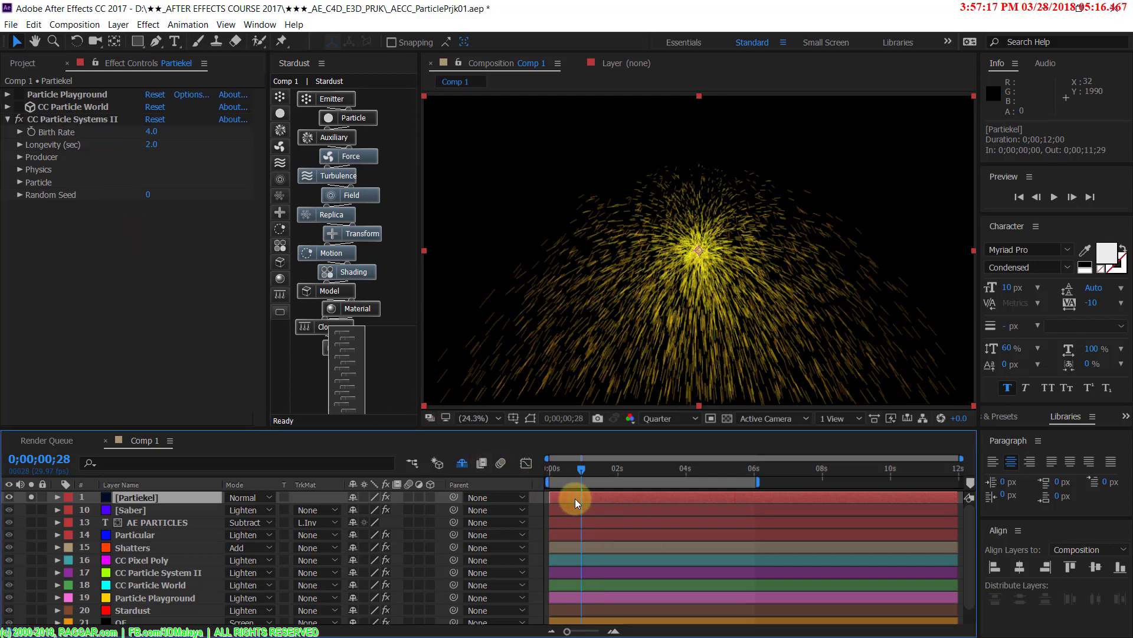
key(space)
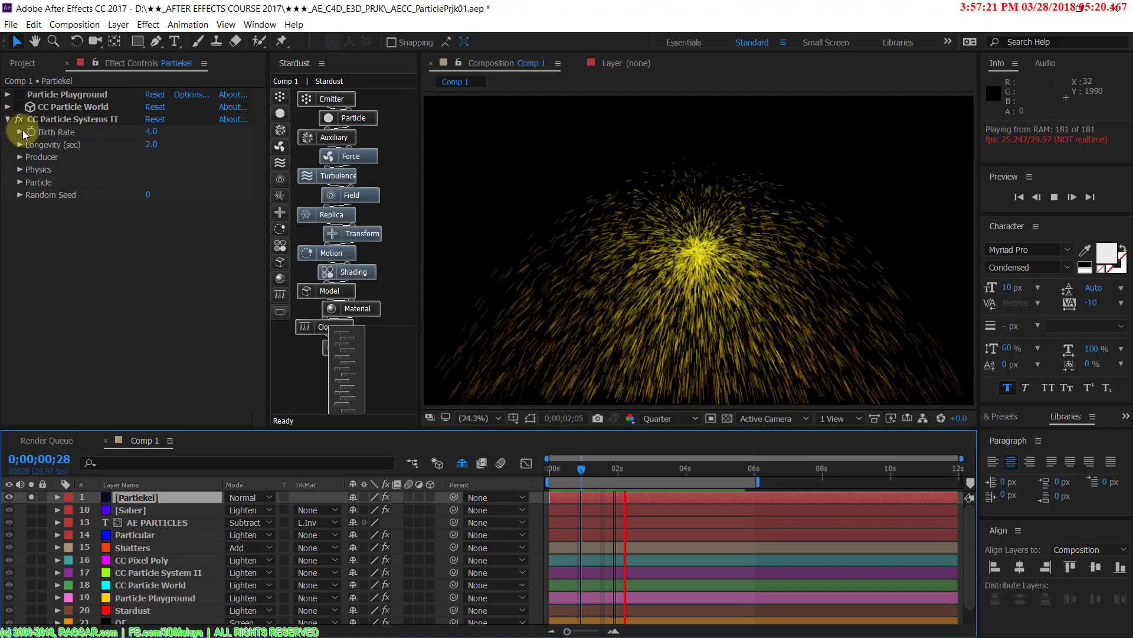
Step: Set CC Particle Systems II's Birth Rate to 8.1 and Longevity to 3.0 seconds, and expand its Producer settings
click(150, 134)
drag(152, 139, 217, 147)
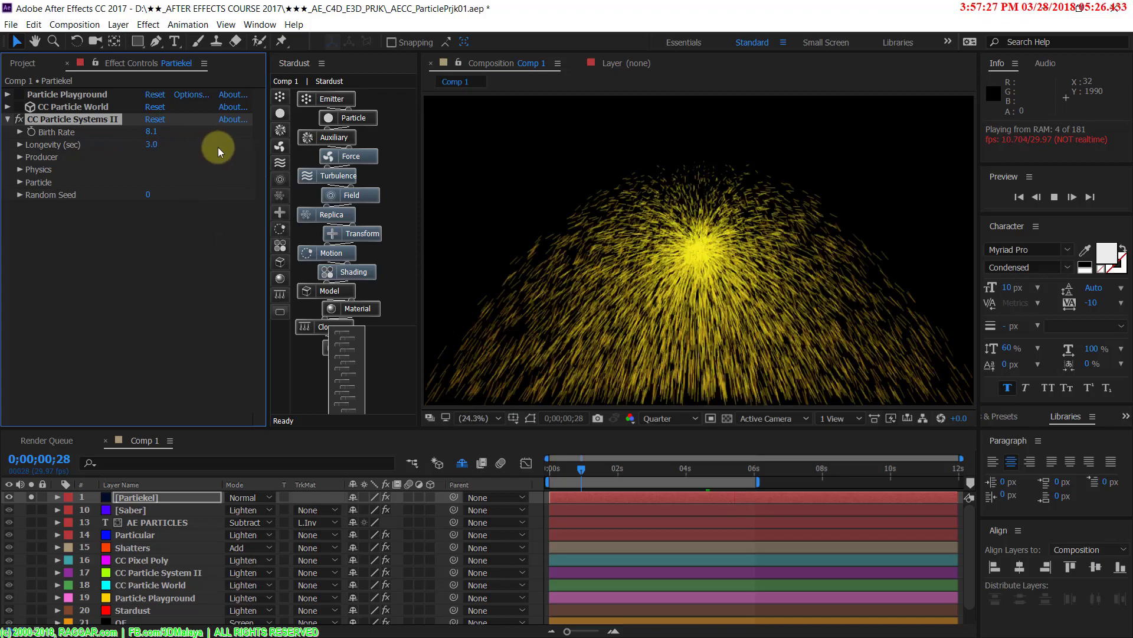
click(19, 158)
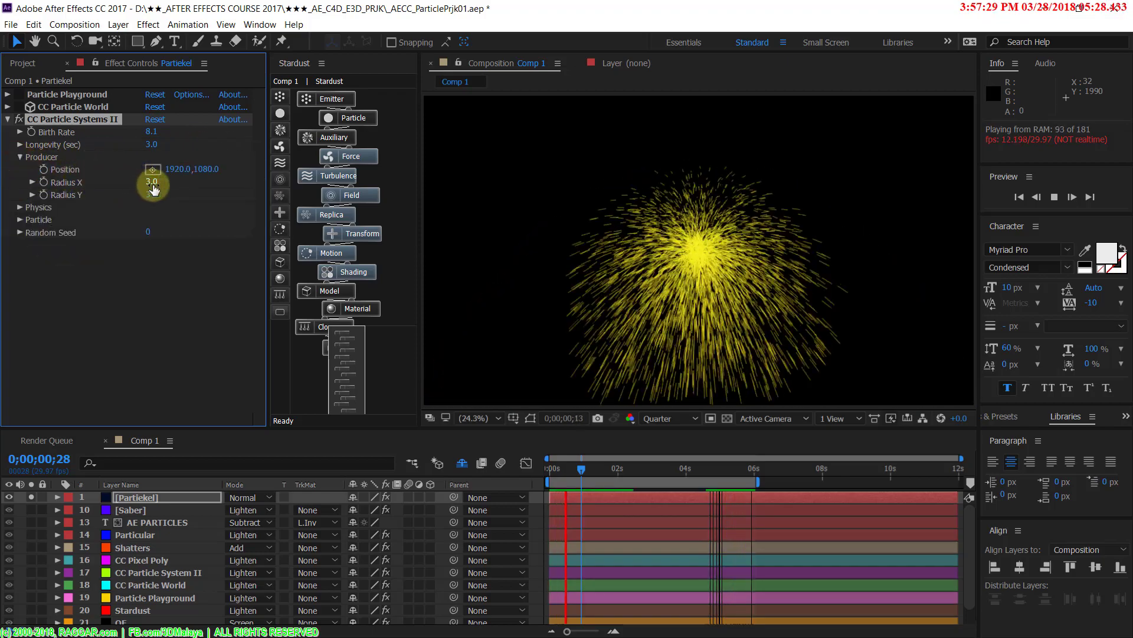
Step: Set CC Particle Systems II's Producer Radius X to 69.0, Radius Y to 62.0 and Physics Gravity to -0.4
drag(152, 183, 190, 192)
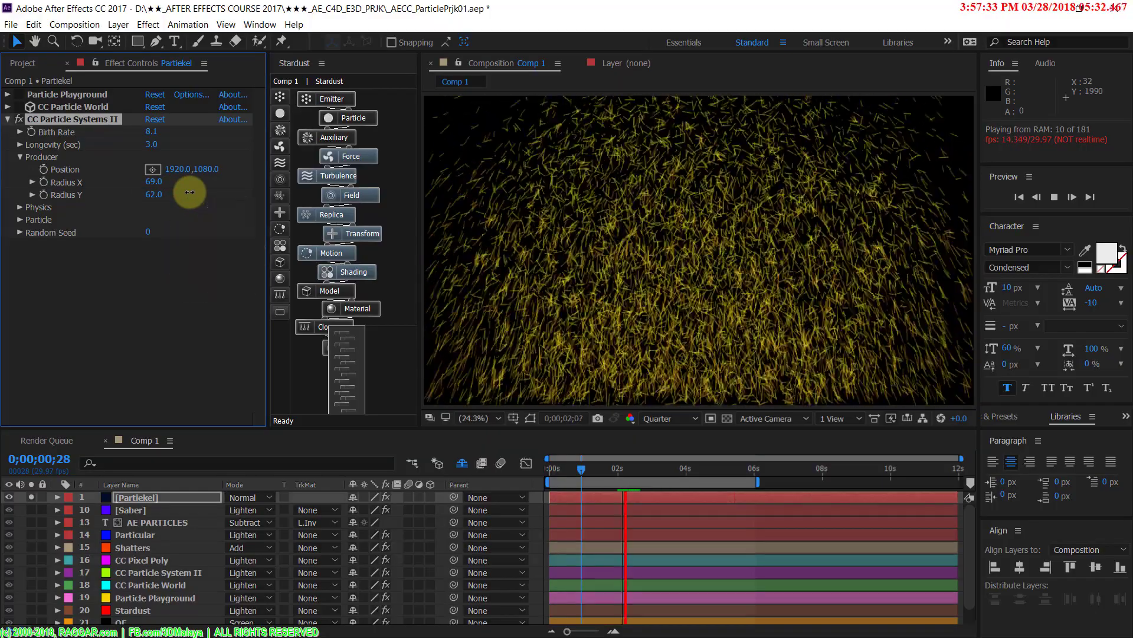
click(20, 207)
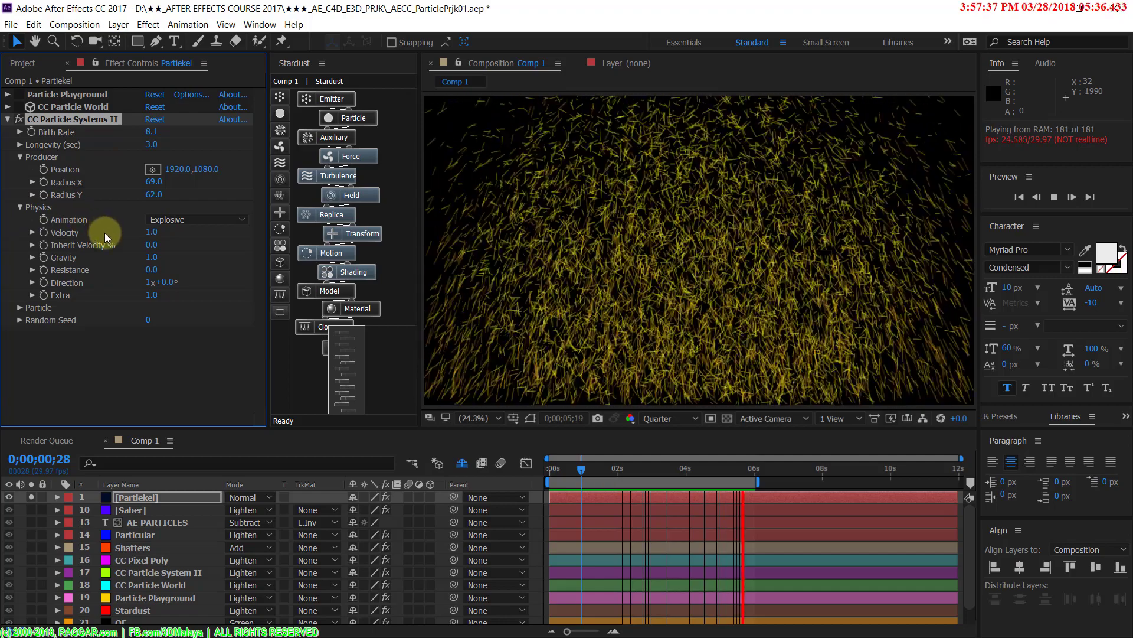
drag(149, 264, 47, 261)
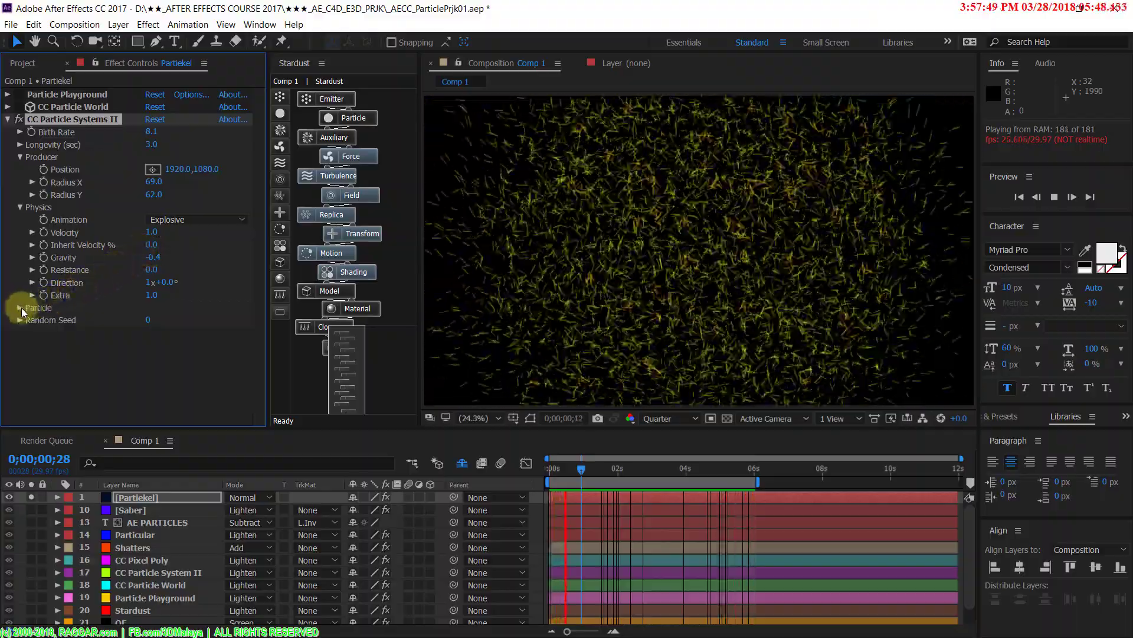
Step: Try the Star particle type for CC Particle Systems II, and settle on Bubble as its Particle Type
click(21, 307)
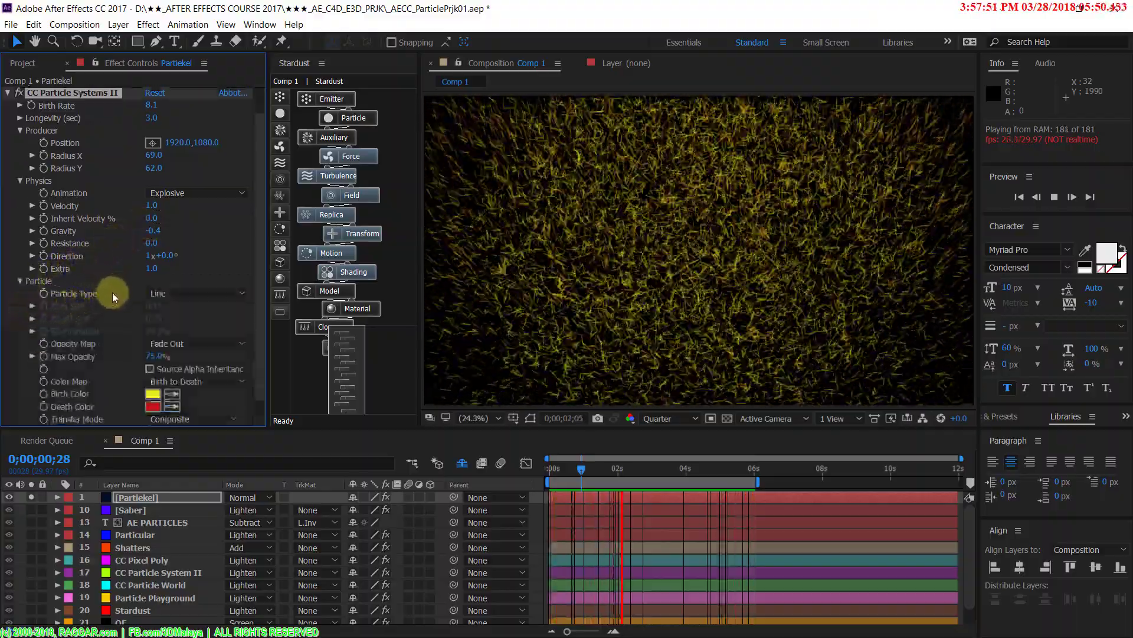
click(168, 292)
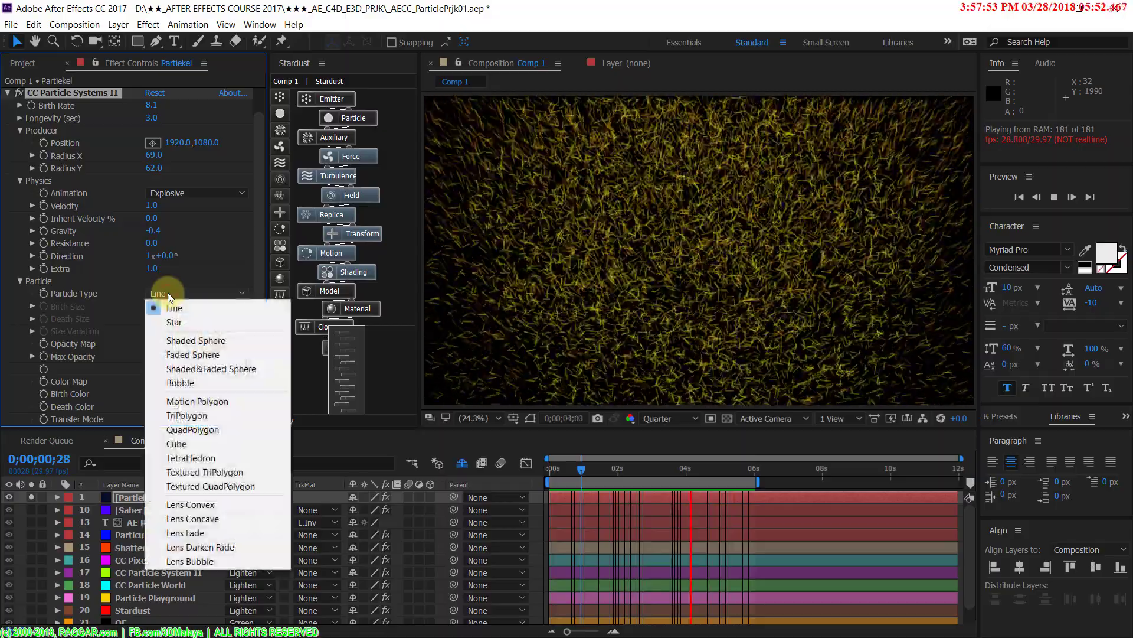
click(174, 321)
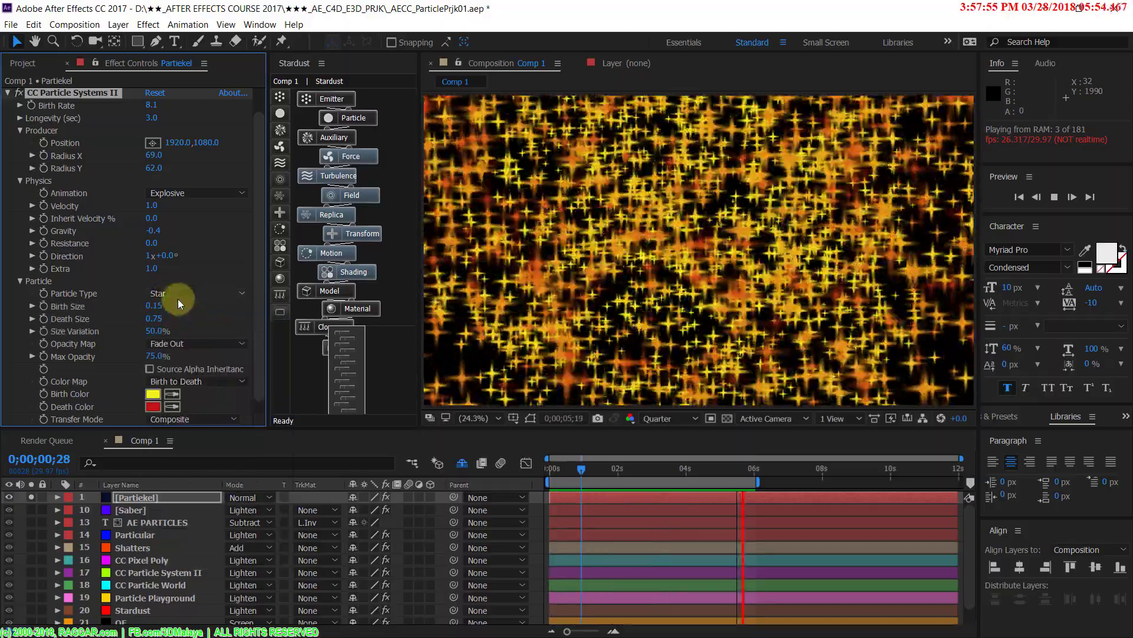
click(177, 299)
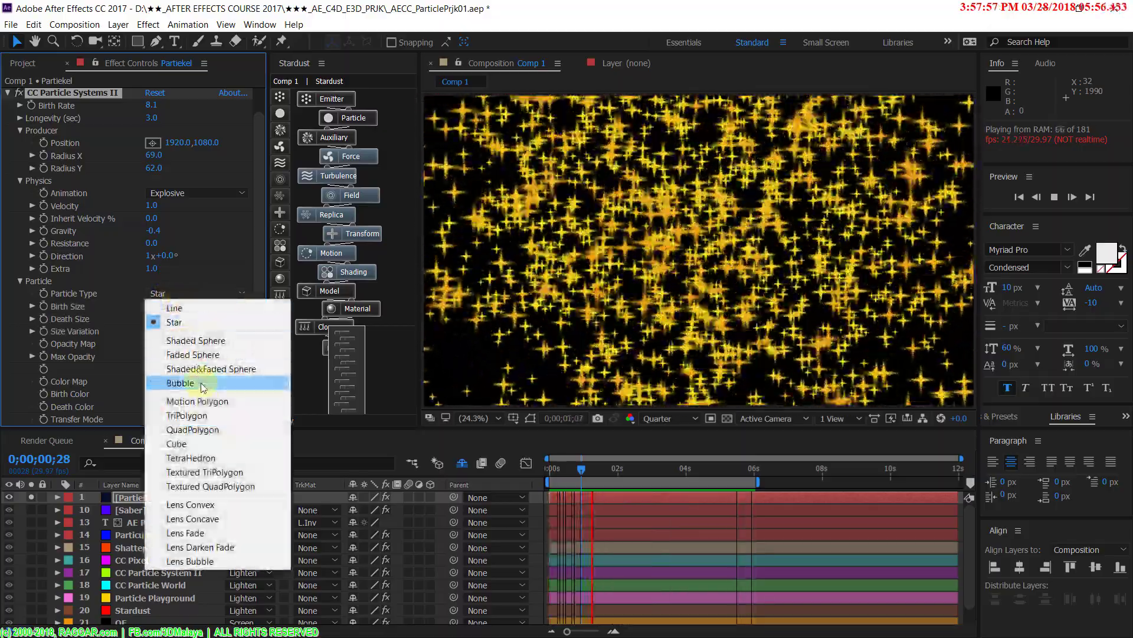
click(207, 385)
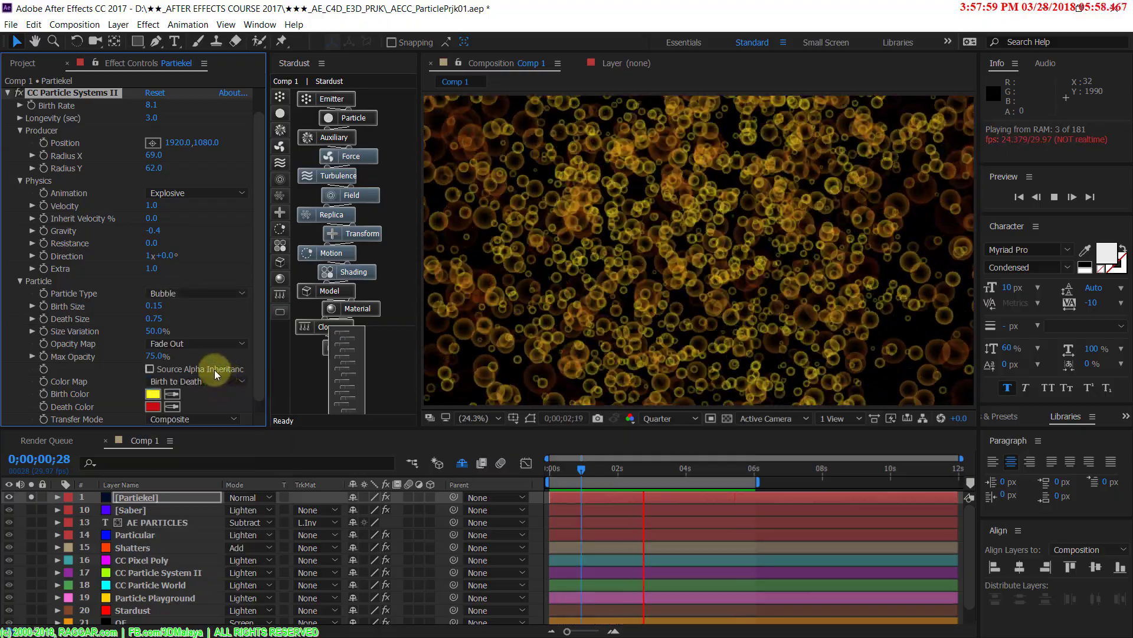
Step: Set the Birth Size of the CC Particle Systems II bubbles to 0.96
scroll(200, 317, down, 1)
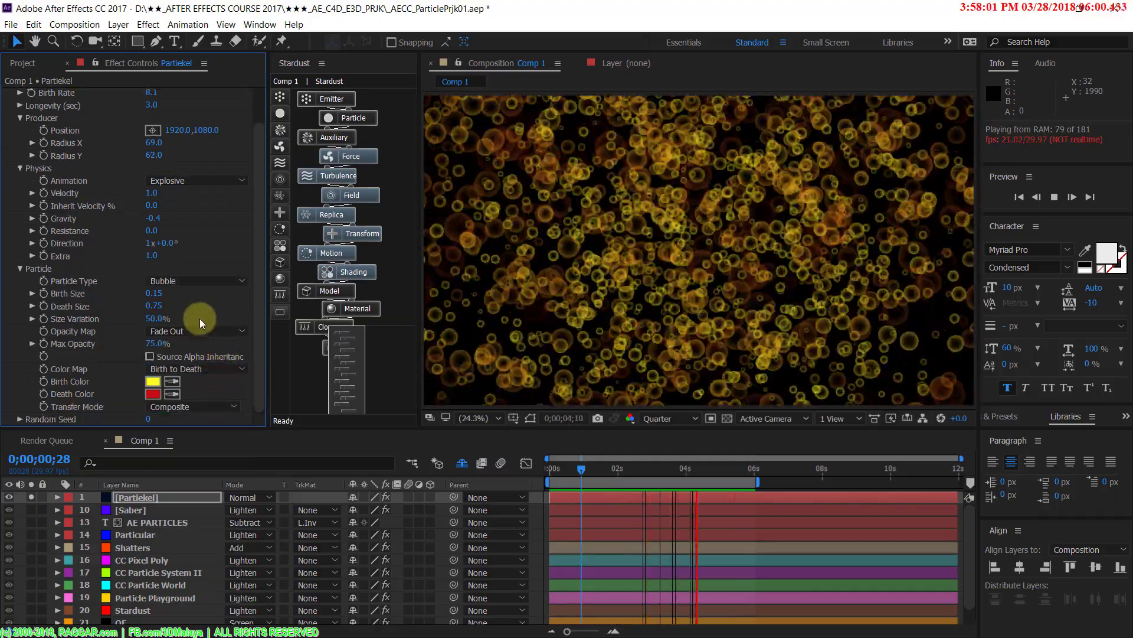
scroll(200, 317, up, 3)
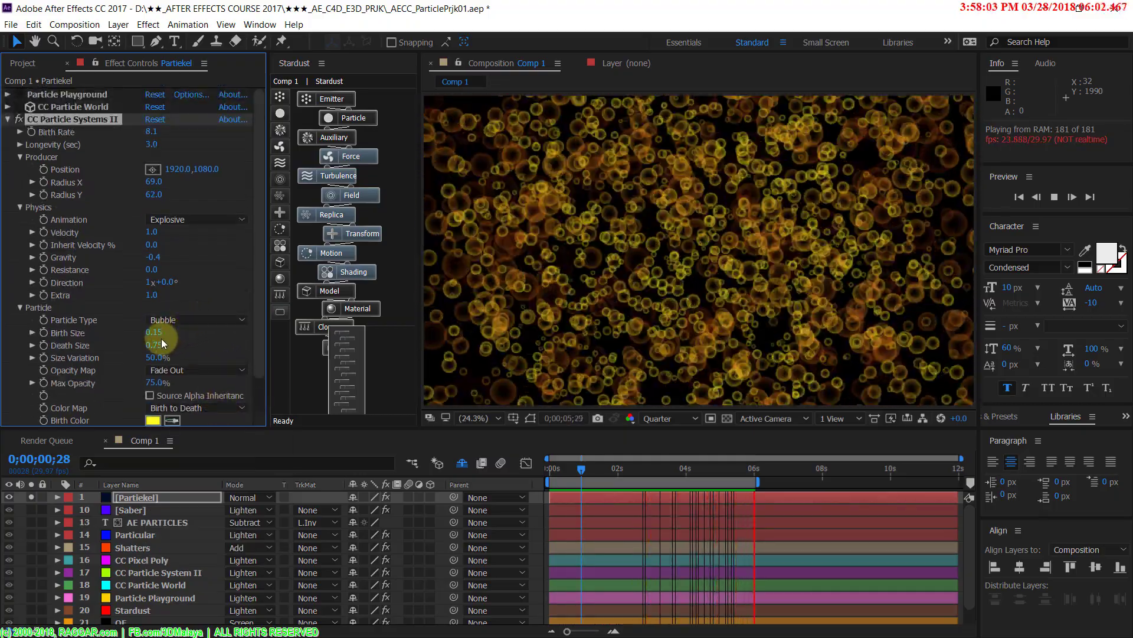
drag(161, 338, 214, 333)
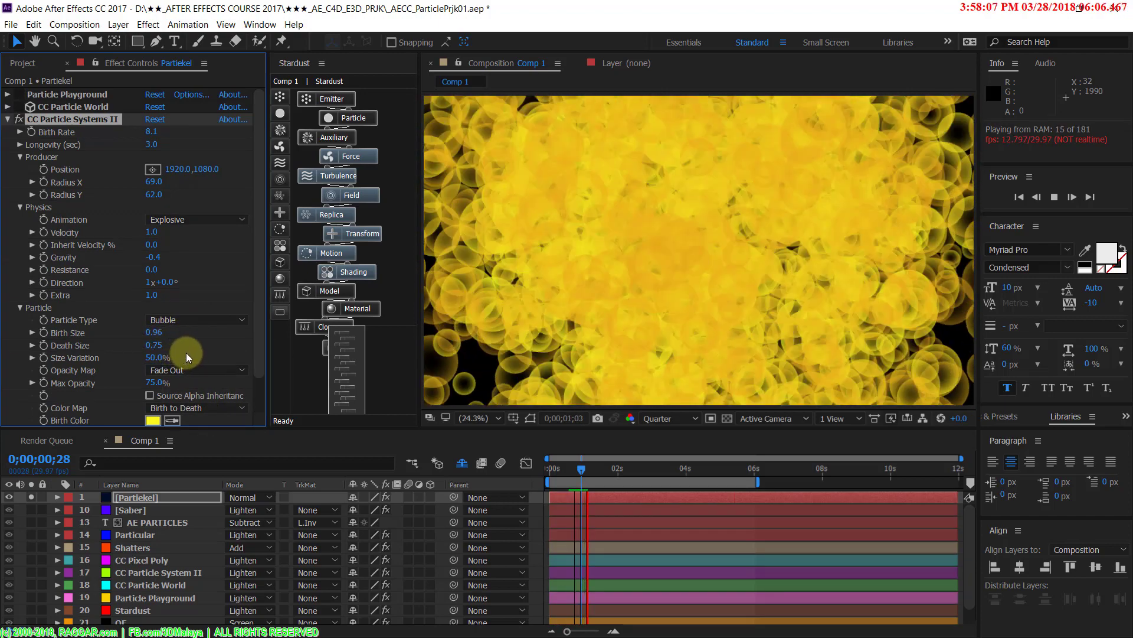
scroll(186, 352, down, 3)
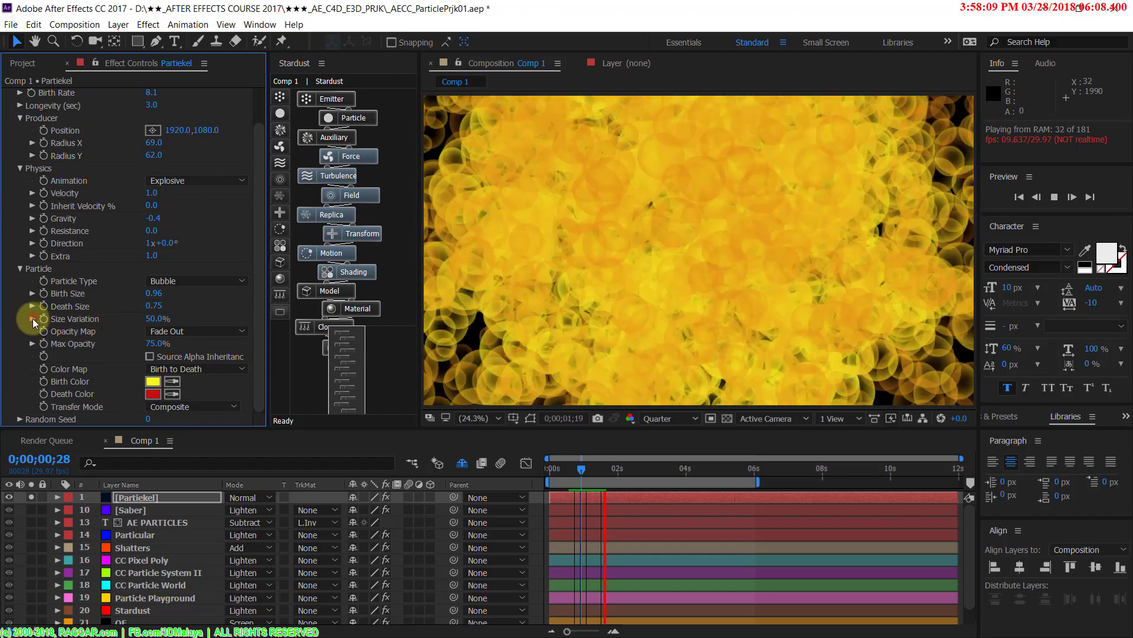
click(33, 317)
click(34, 319)
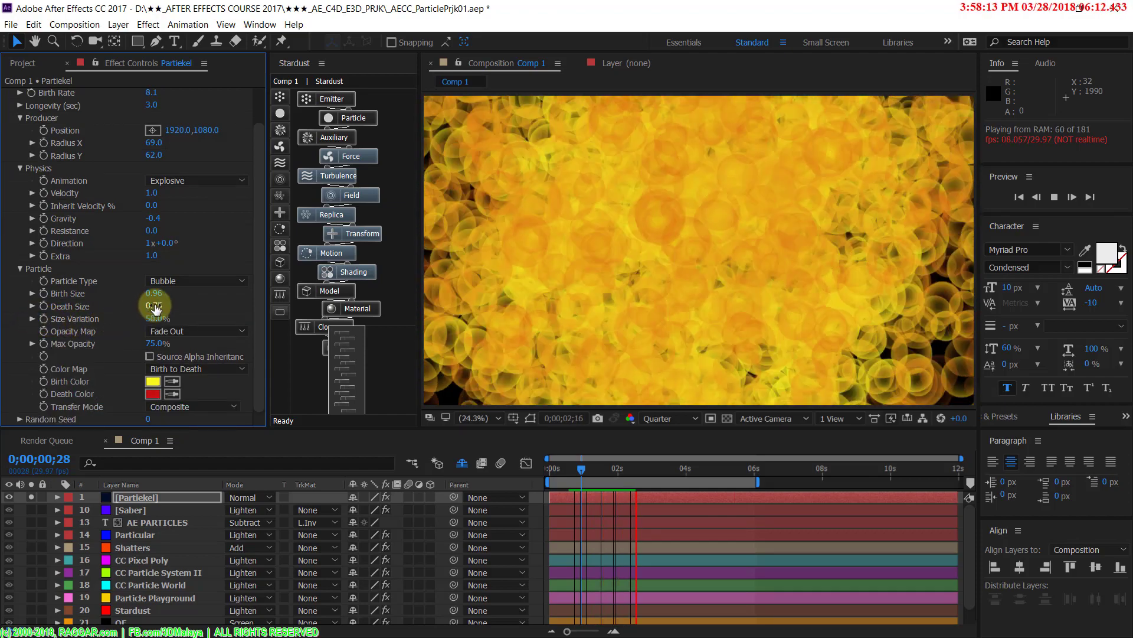
Step: Collapse and disable the CC Particle Systems II effect on the Partiekel layer
scroll(155, 305, up, 10)
click(19, 121)
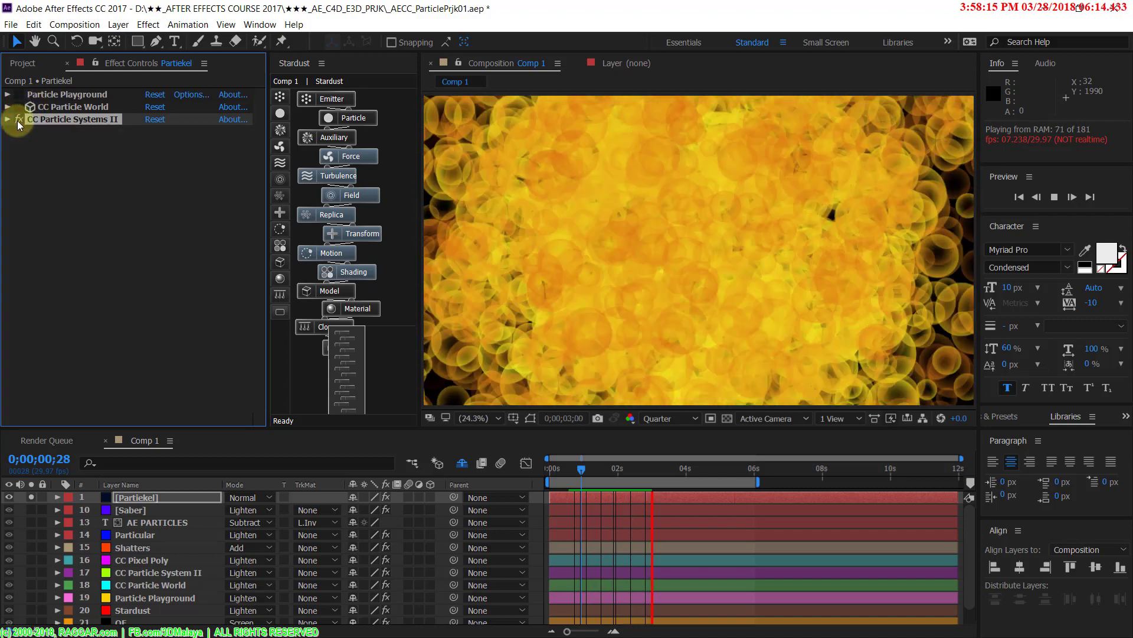
click(18, 120)
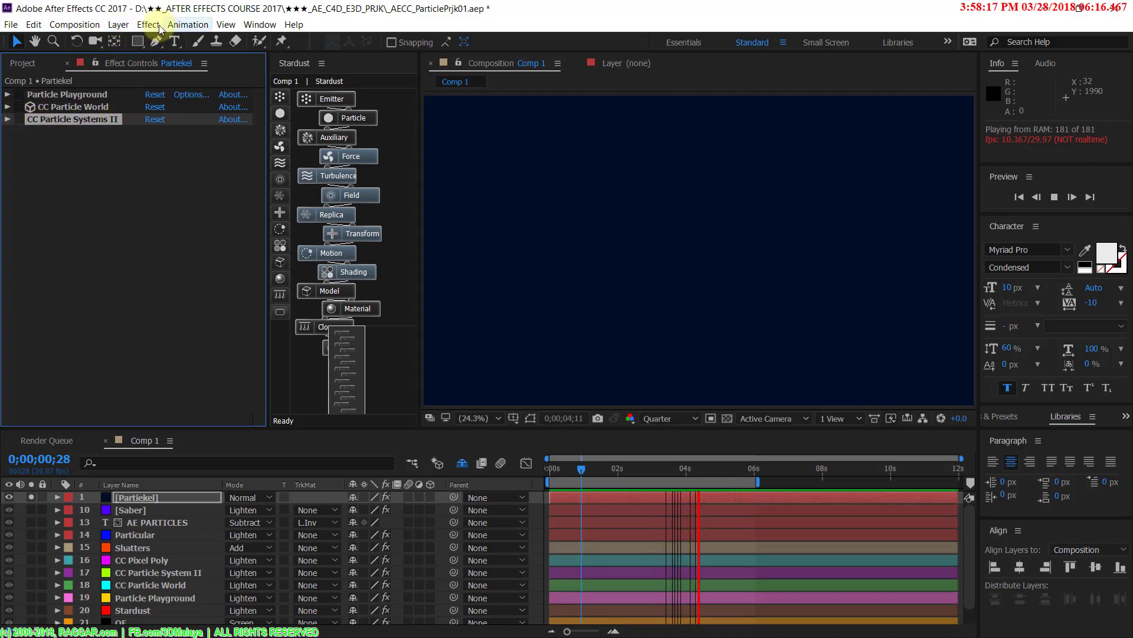
Step: Apply the RG Trapcode Particular effect to the Partiekel layer and check its version information
click(148, 24)
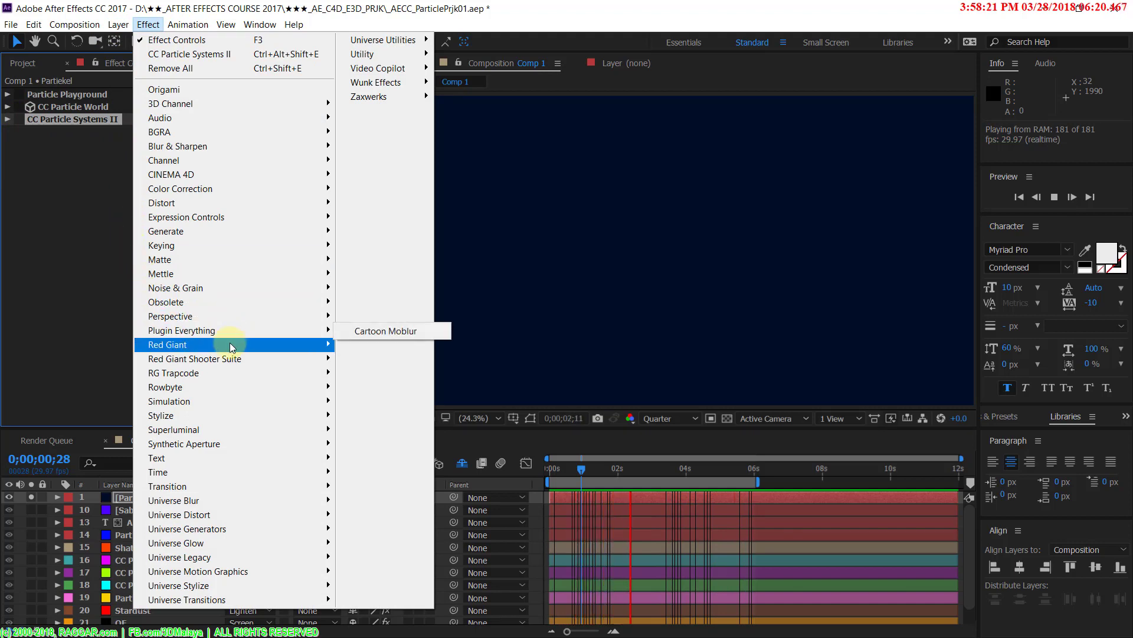
mouse_move(229, 374)
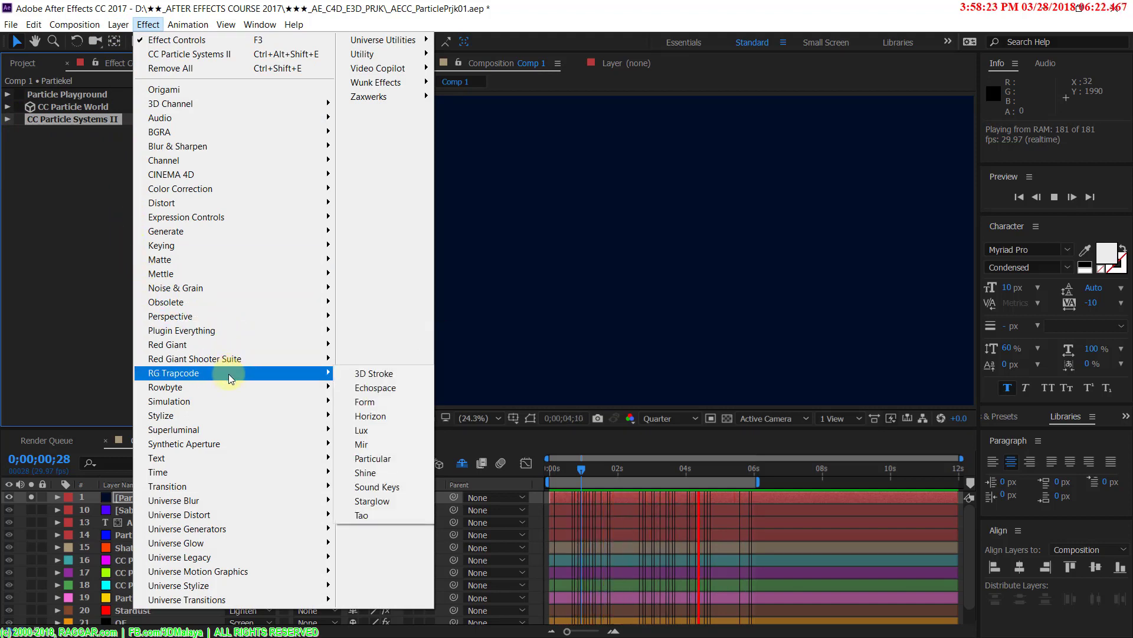
click(382, 458)
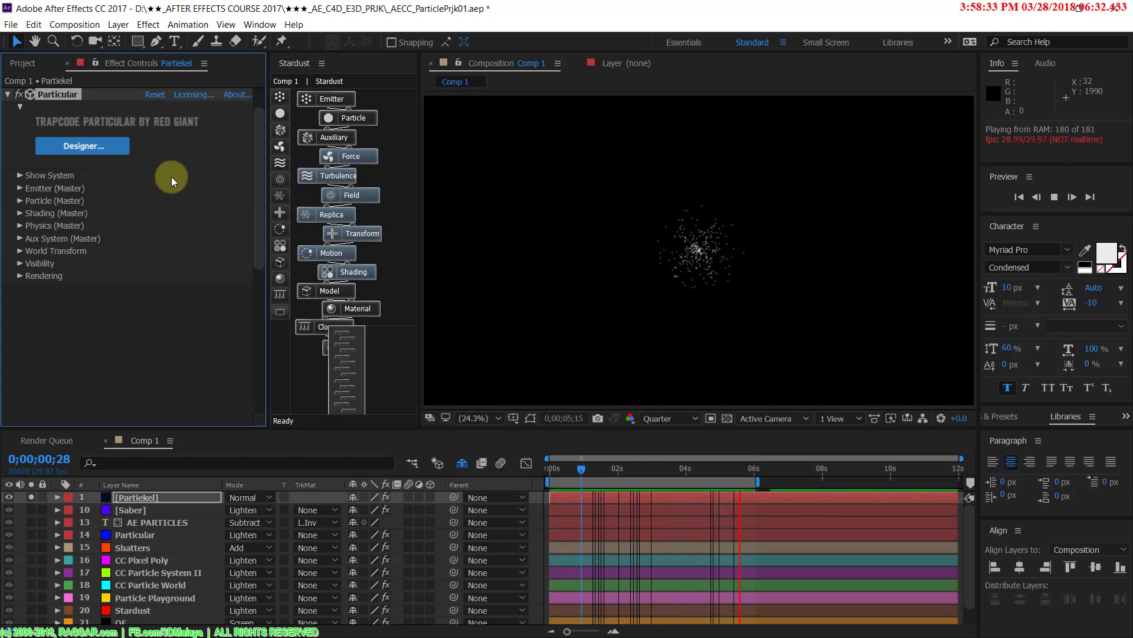
click(239, 95)
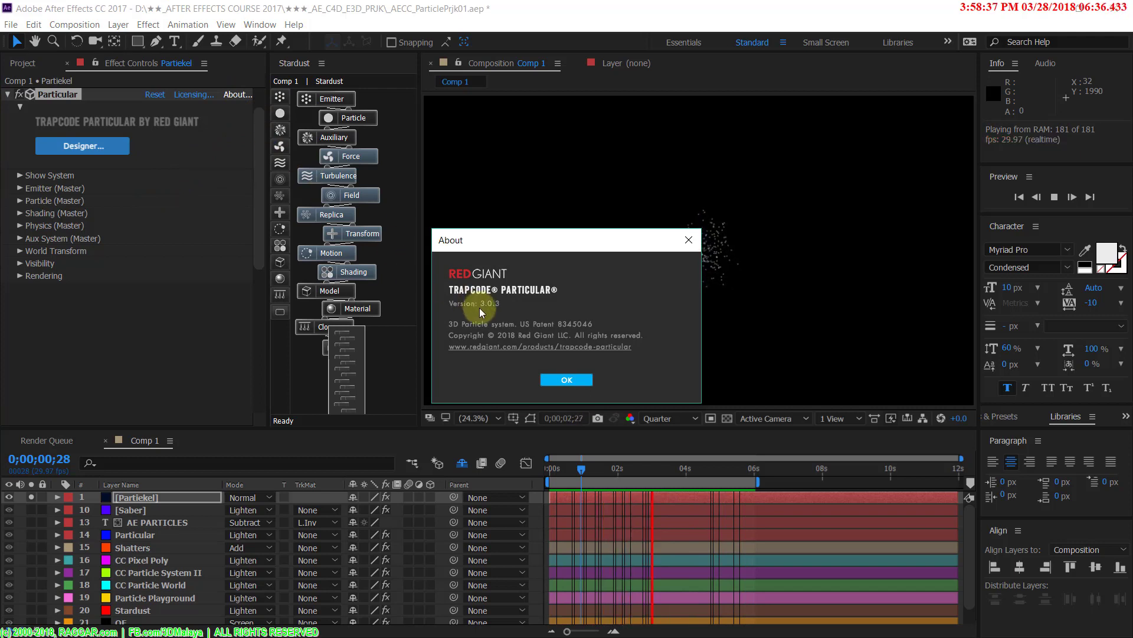
click(566, 380)
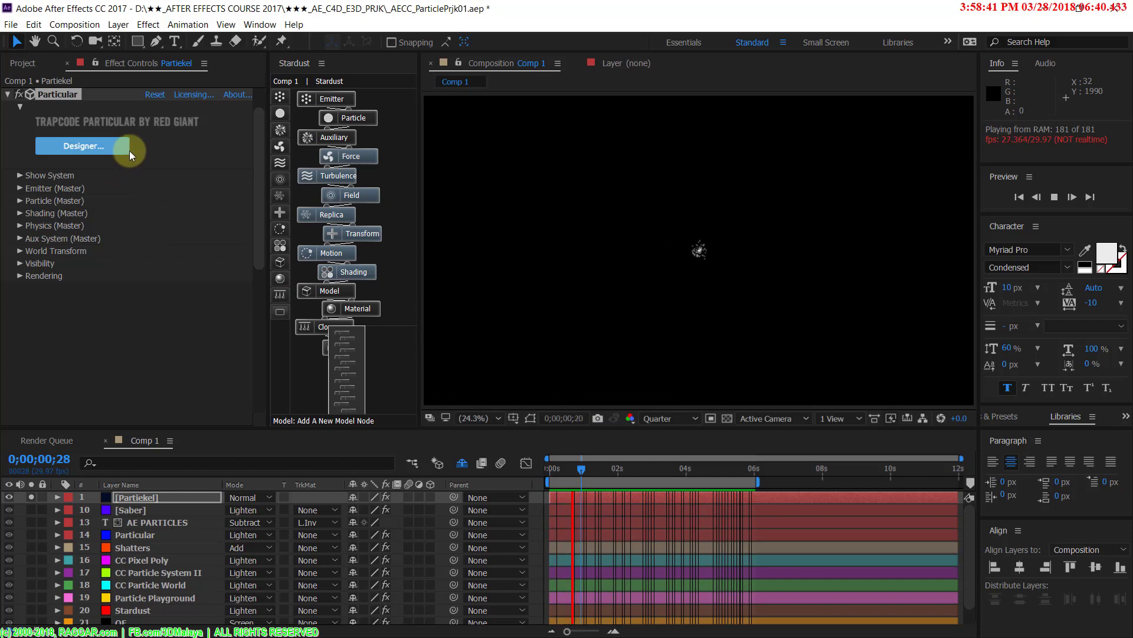
Step: Open Particular's Designer and examine the Motion and Particle Type settings and the Emitter, Particle, Shading, Physics and Aux System block libraries
click(108, 151)
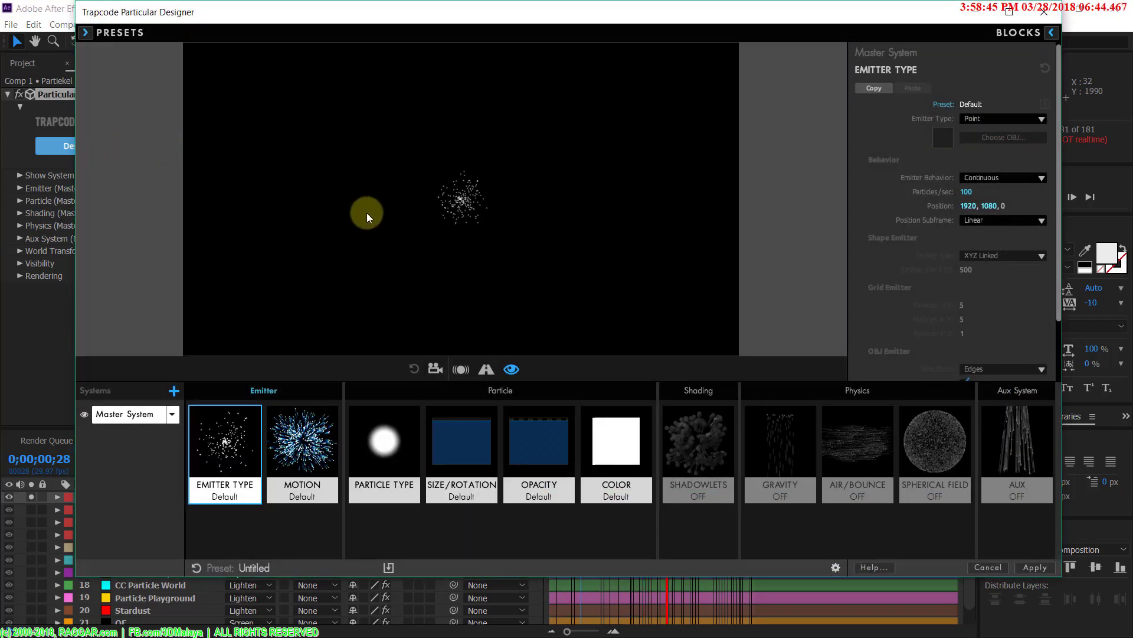
click(324, 421)
click(401, 438)
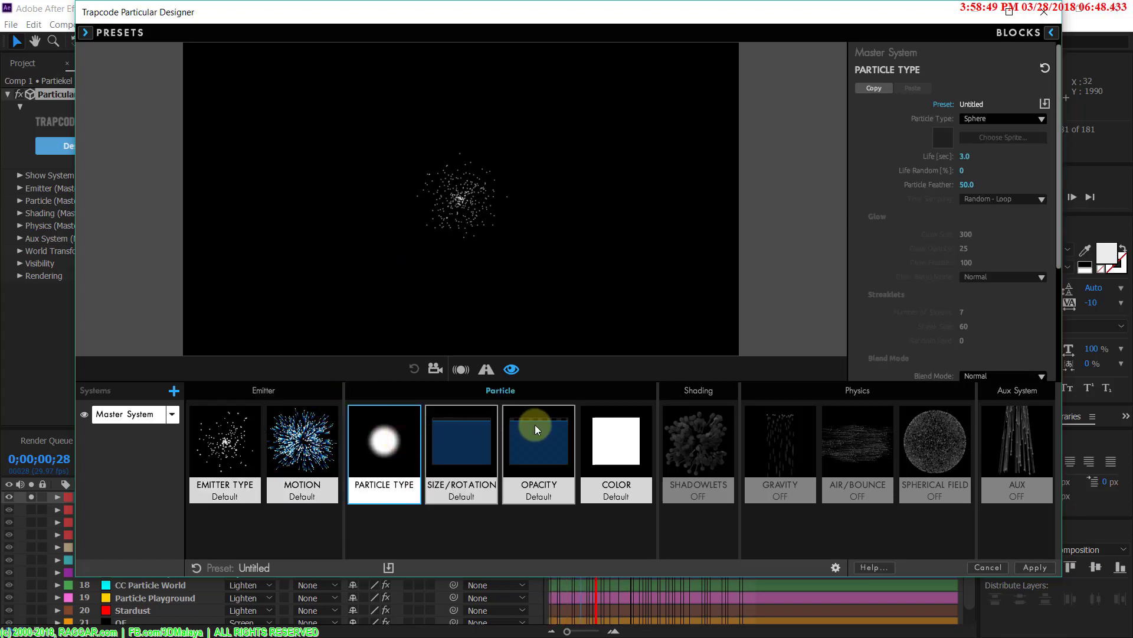
double_click(330, 487)
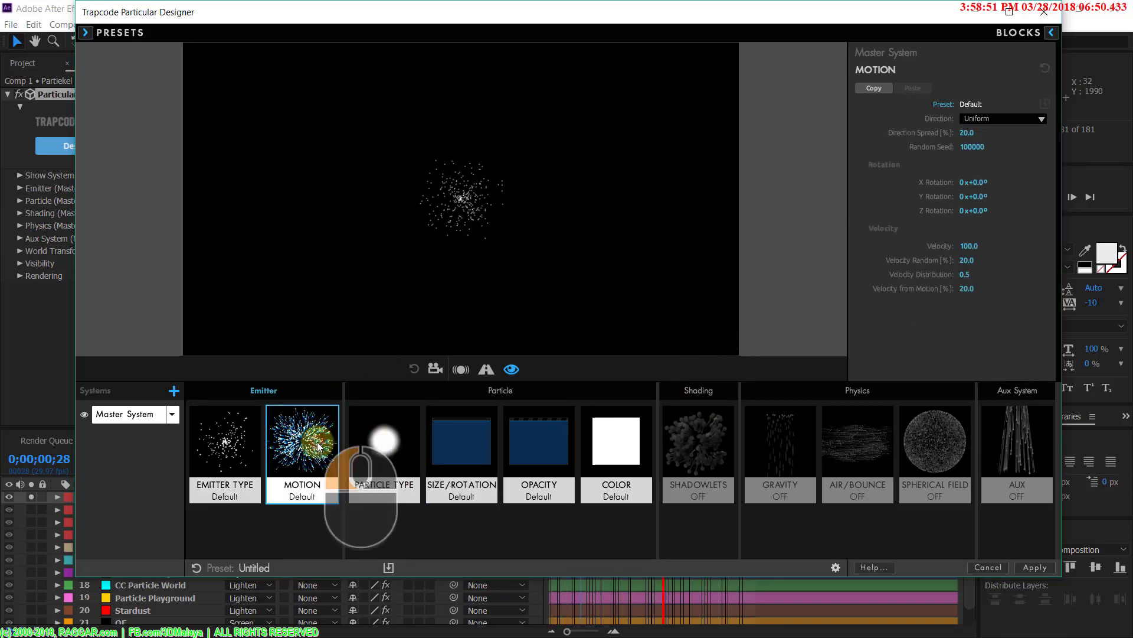
click(809, 54)
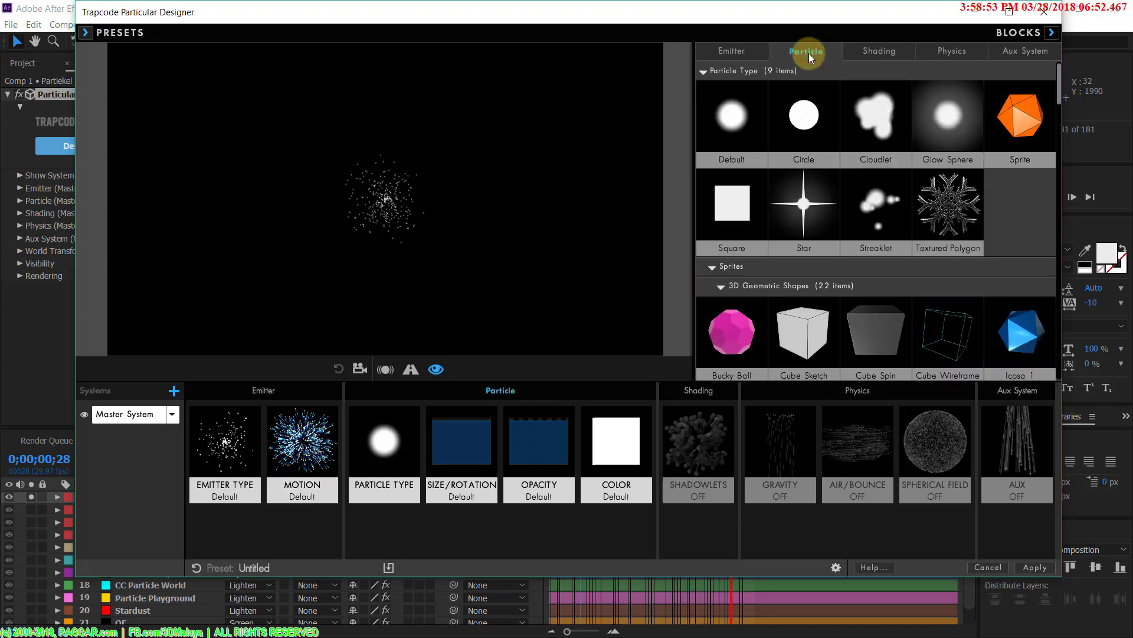
click(885, 55)
click(933, 54)
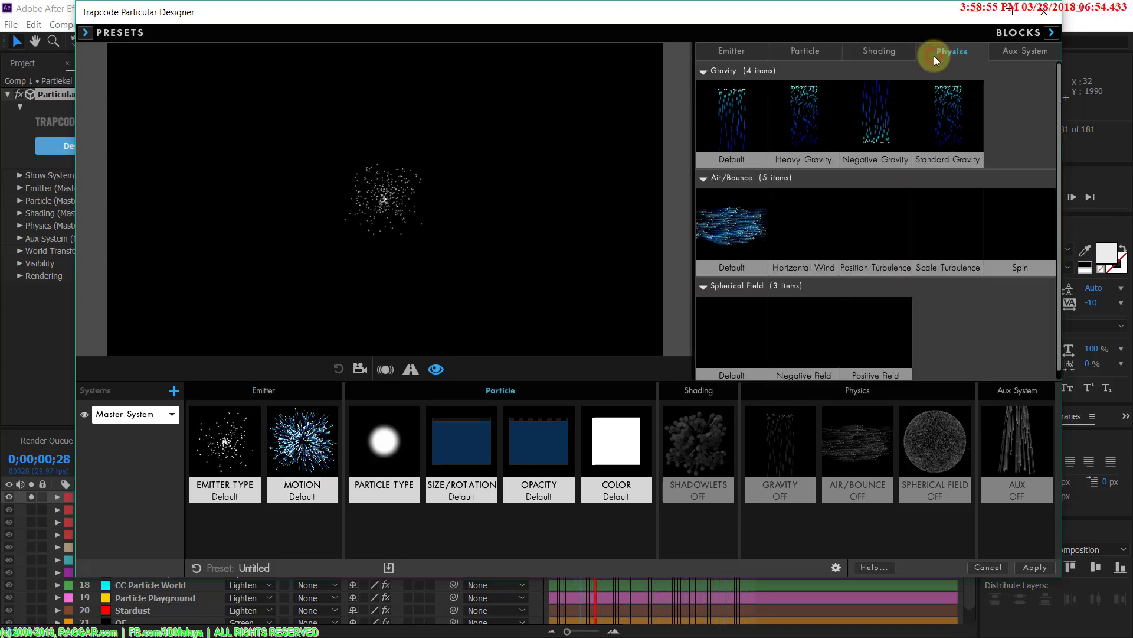
click(1008, 52)
click(954, 51)
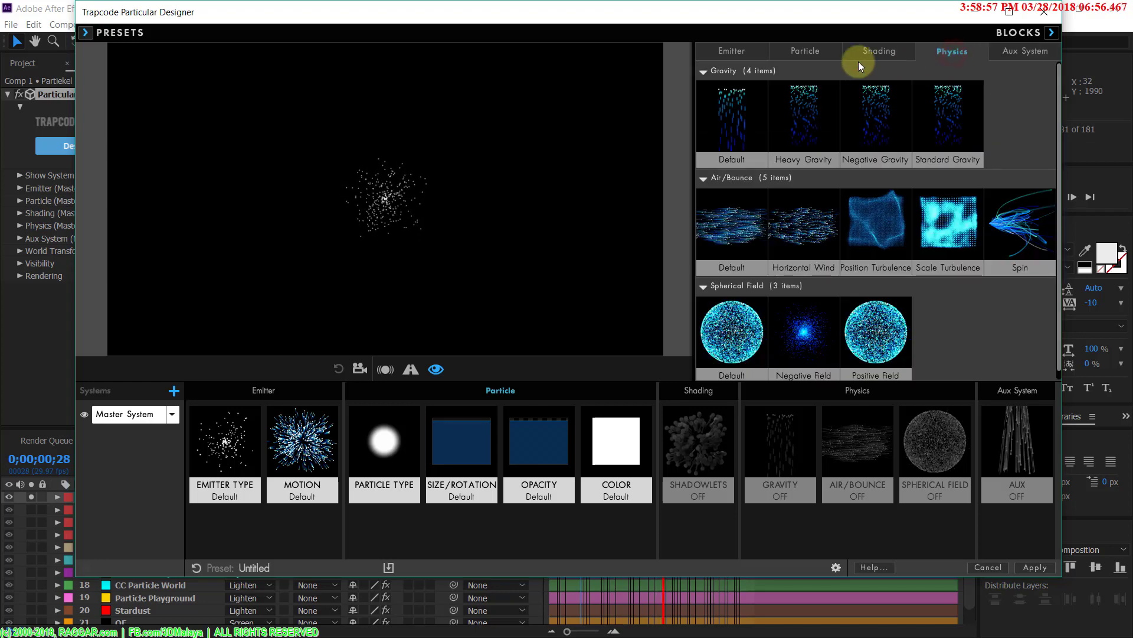
click(725, 54)
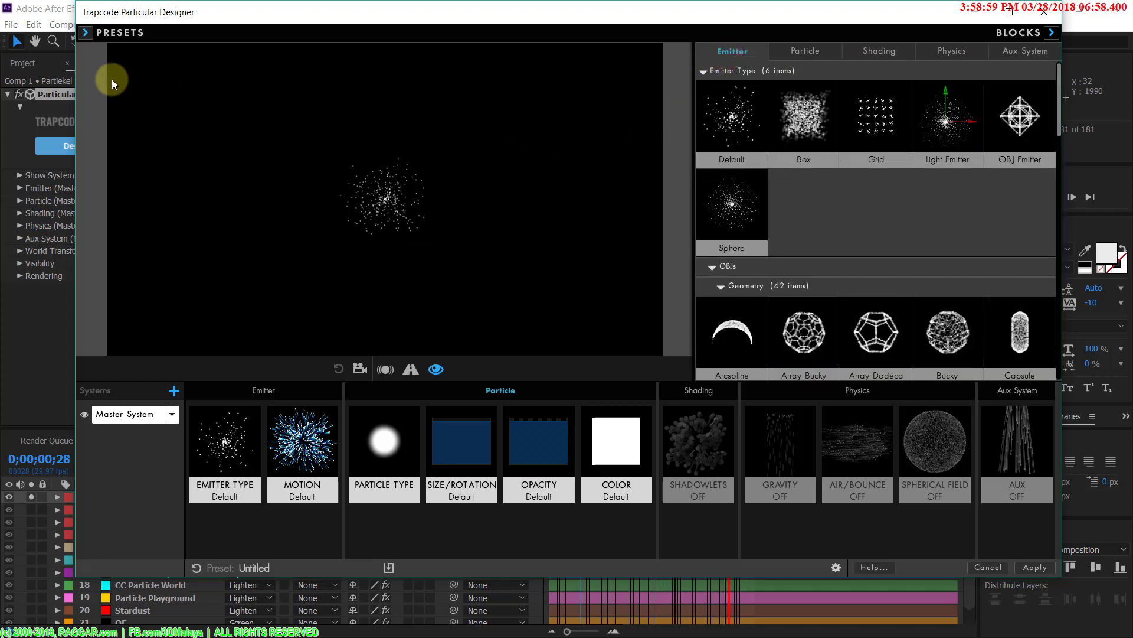
Step: Browse the Designer's Multiple System Presets and close the Designer without applying anything
click(85, 33)
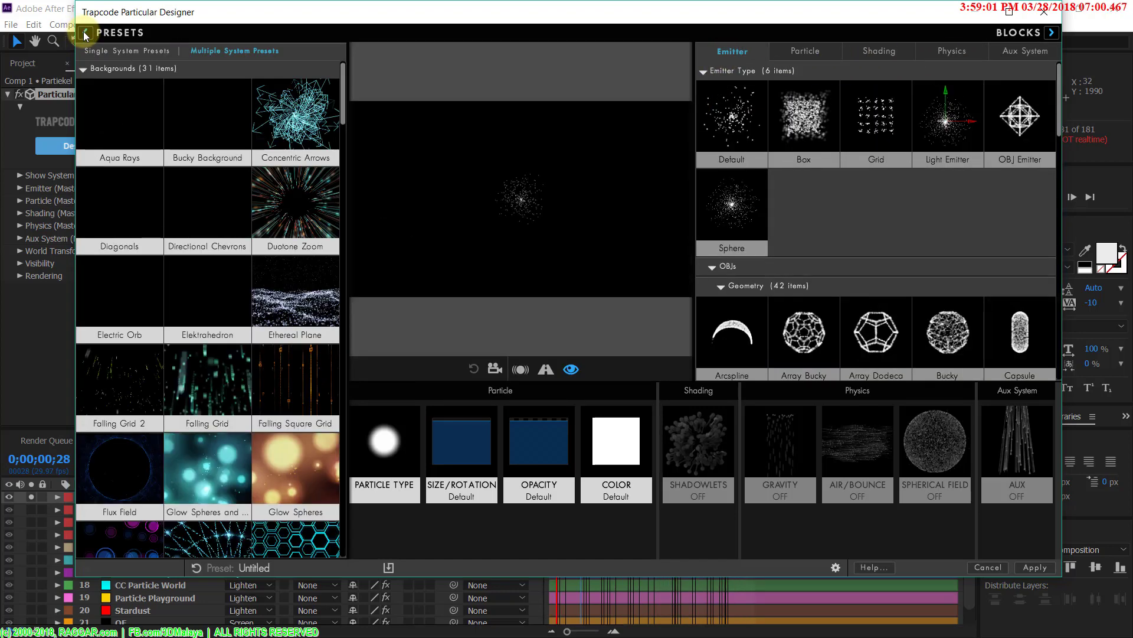
click(343, 90)
drag(345, 90, 322, 338)
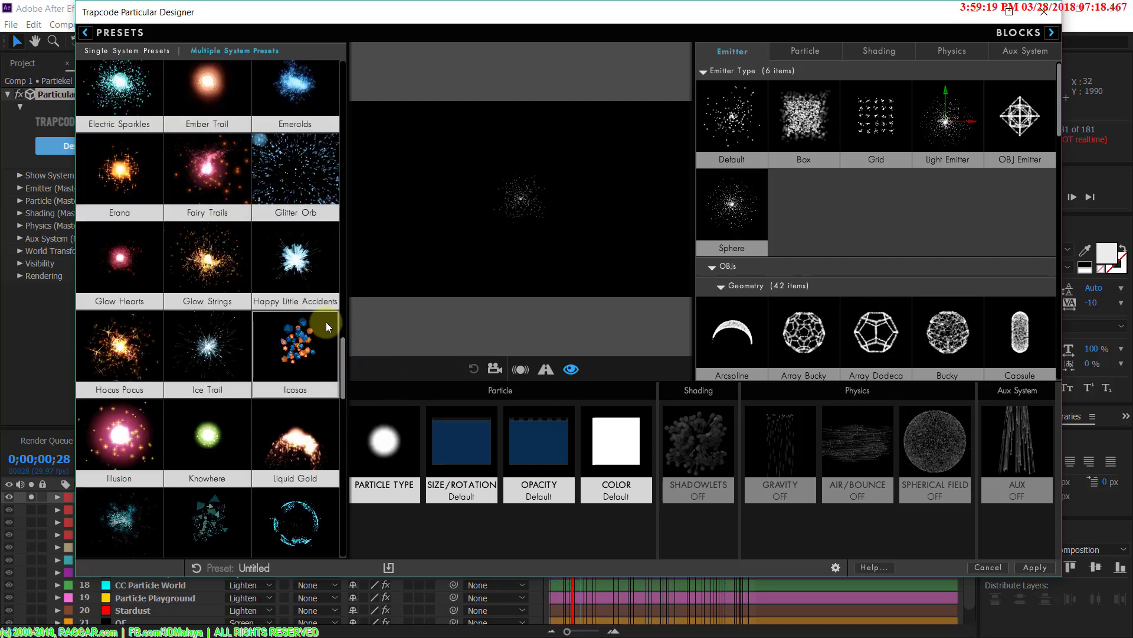
scroll(323, 323, down, 2)
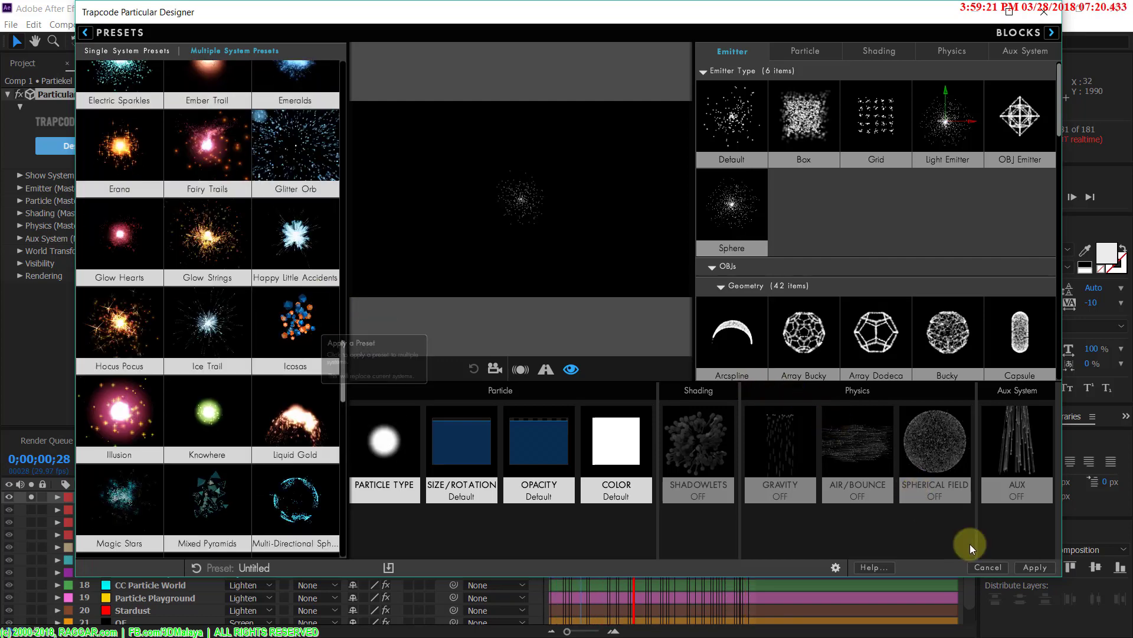
click(980, 567)
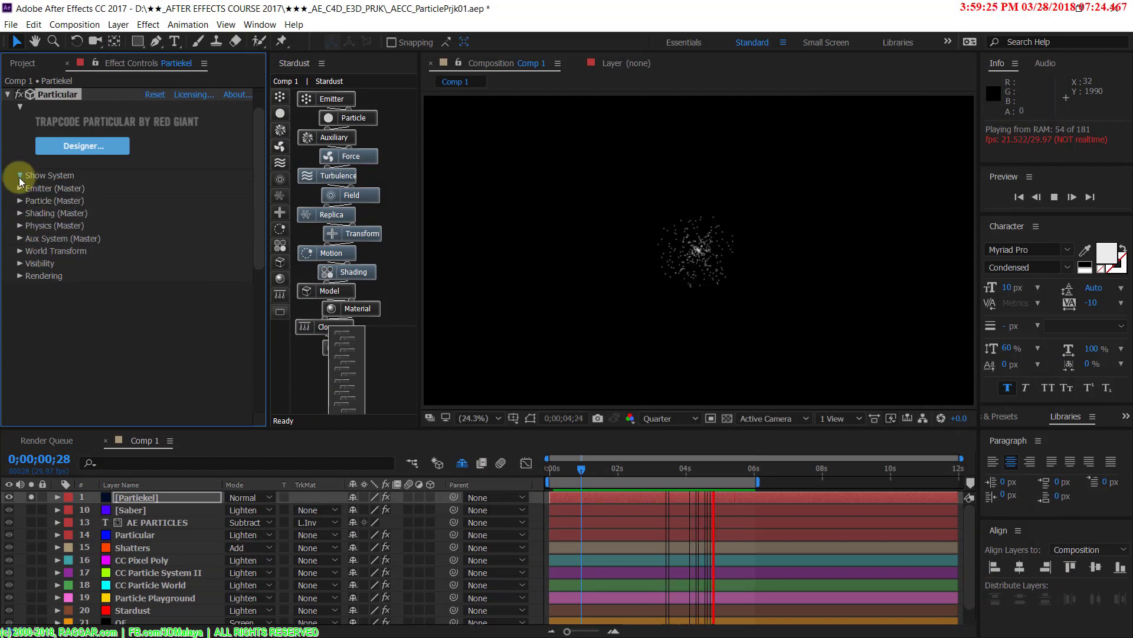
Step: Examine Particular's Show System, Emitter (Master) and Particle (Master) settings
click(21, 177)
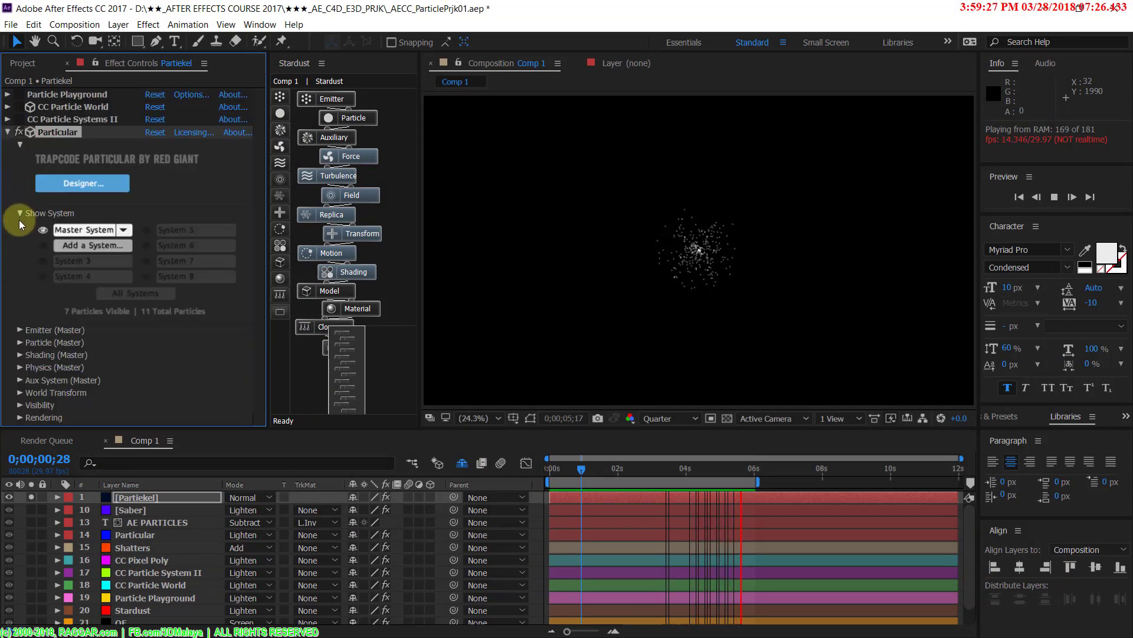
click(20, 214)
click(20, 226)
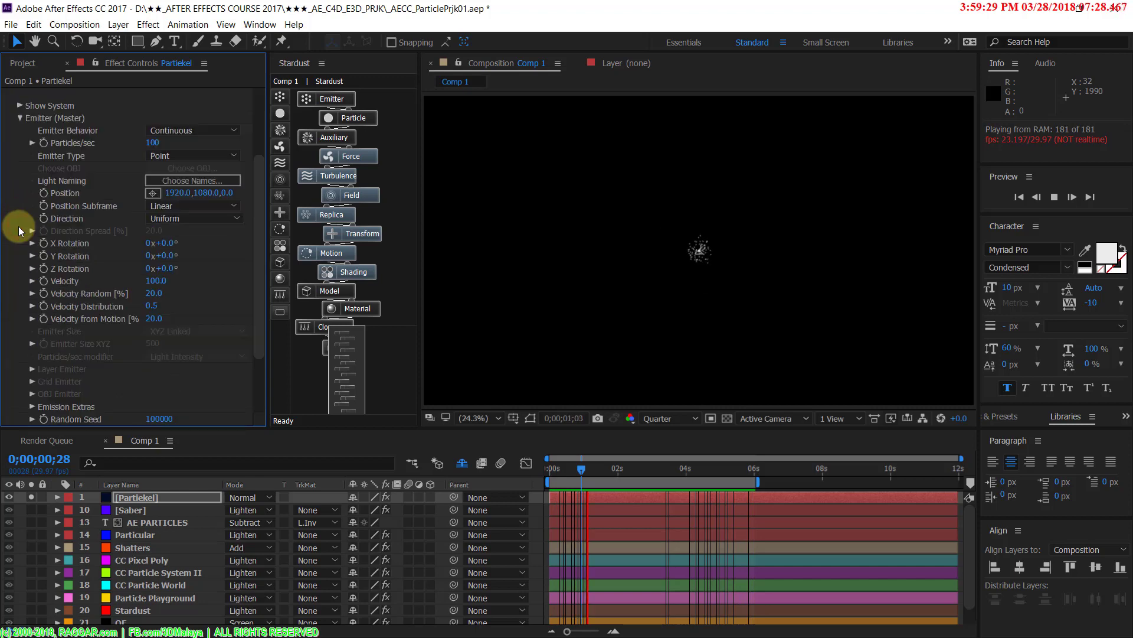
scroll(27, 197, down, 3)
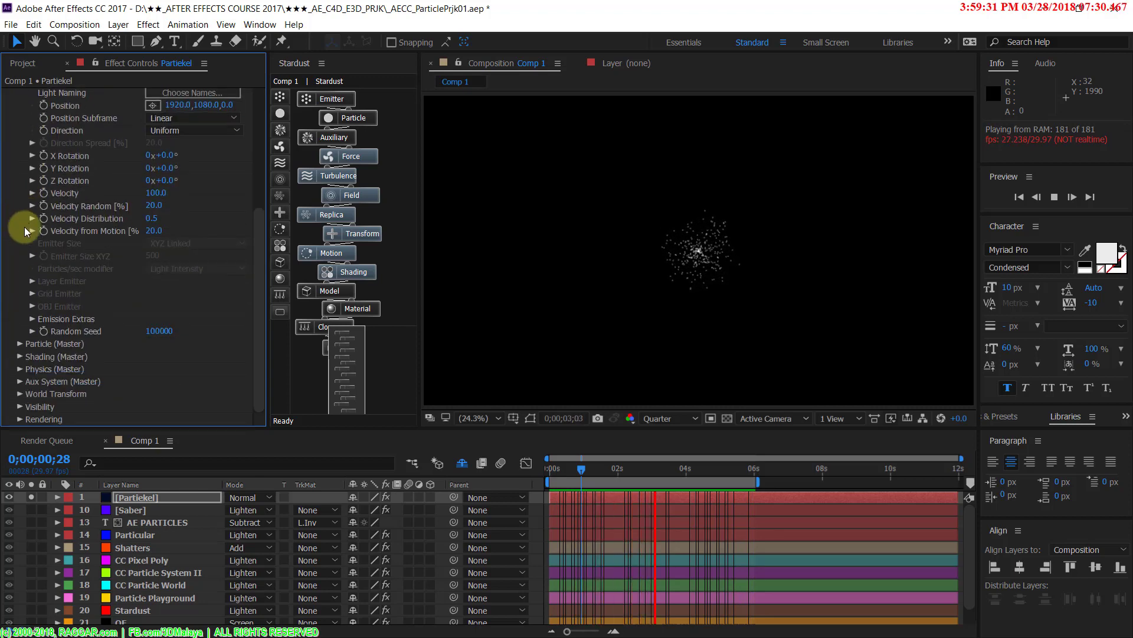
click(20, 344)
scroll(25, 348, down, 5)
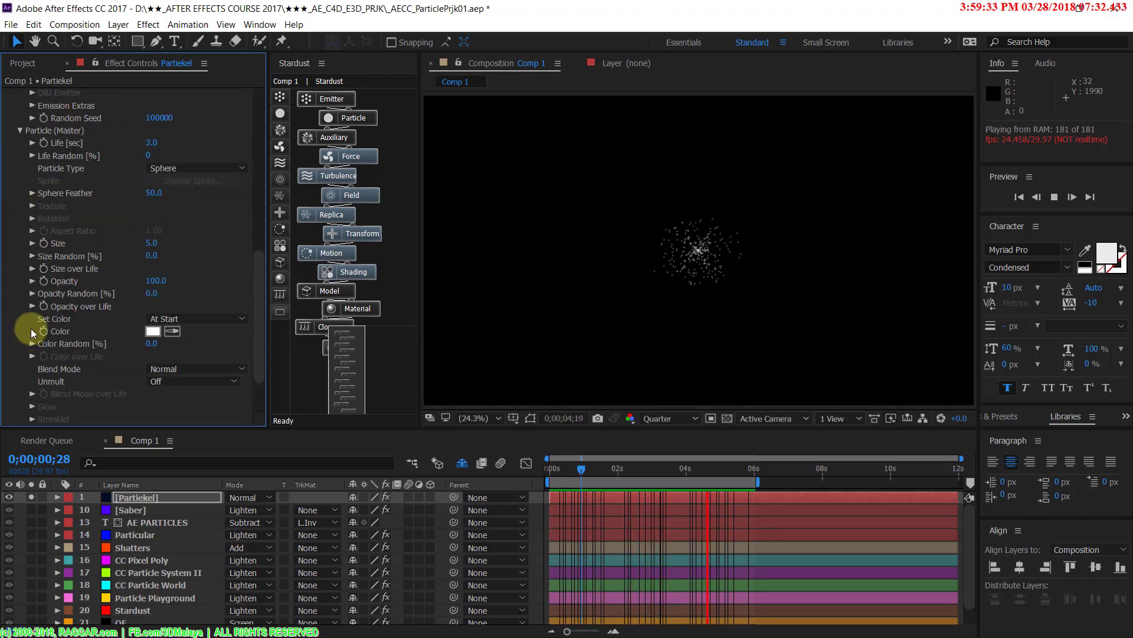
scroll(31, 331, down, 3)
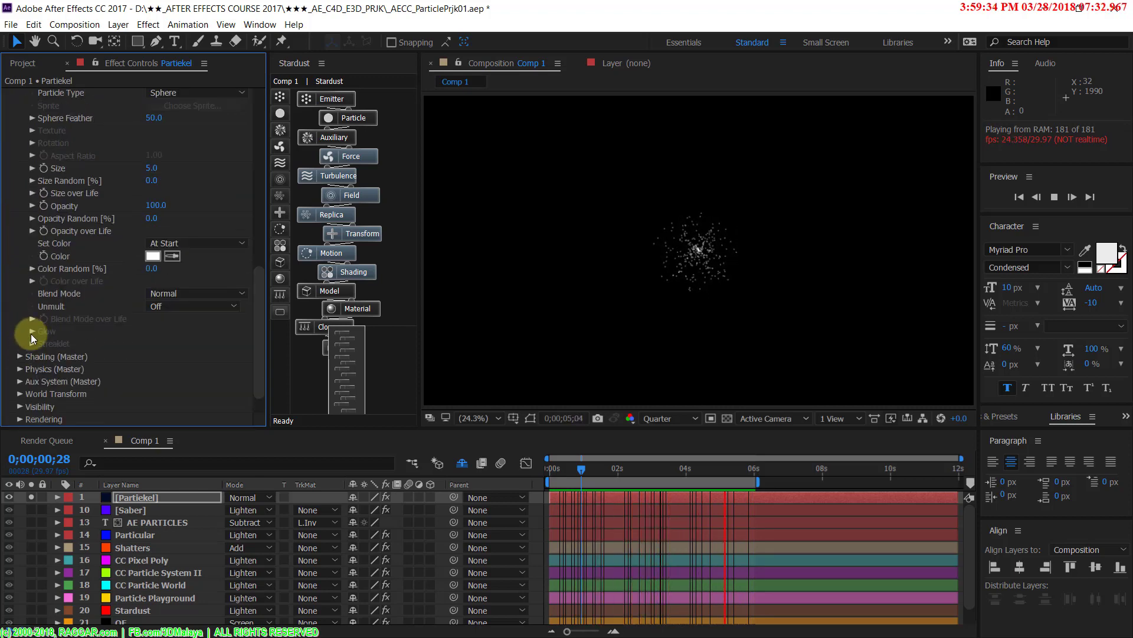
Step: Expand Particular's Physics (Master) settings and set the gravity to 30
click(19, 369)
scroll(71, 360, down, 1)
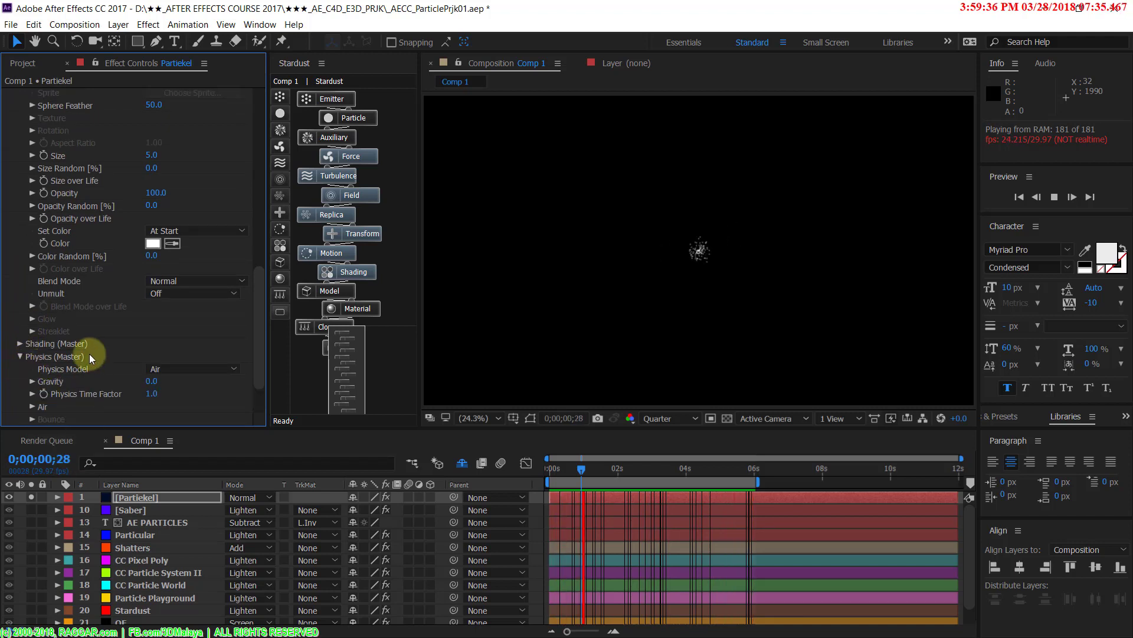
click(146, 382)
drag(144, 381, 175, 385)
scroll(176, 387, down, 4)
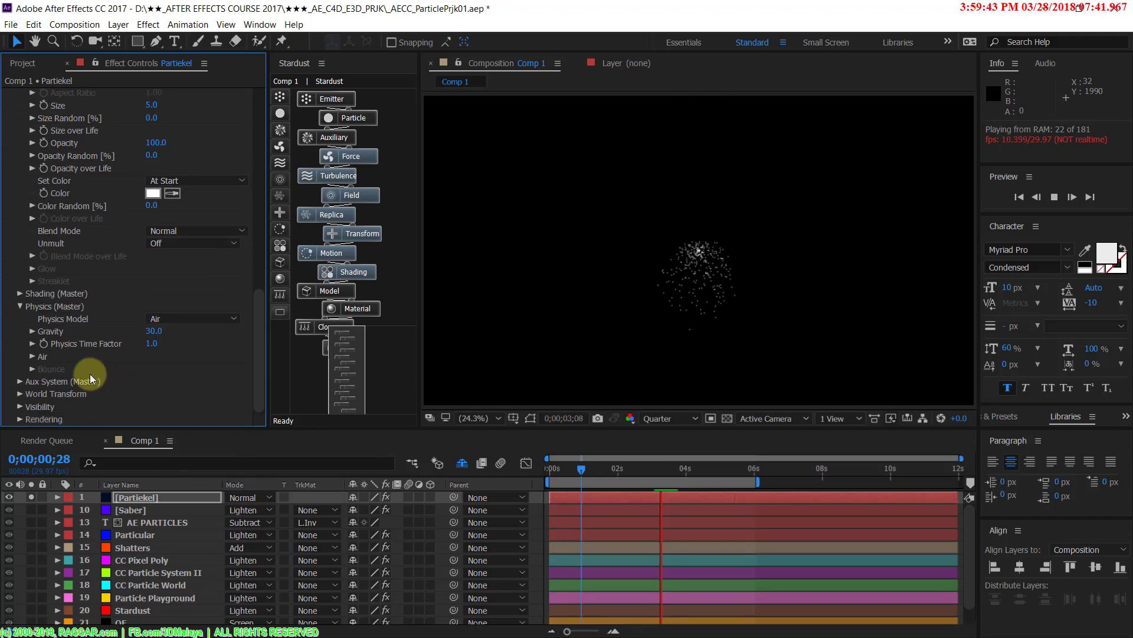
Step: Expand the Air settings under Physics (Master) and examine the resistance, spin, wind and field options
click(33, 355)
scroll(35, 356, down, 4)
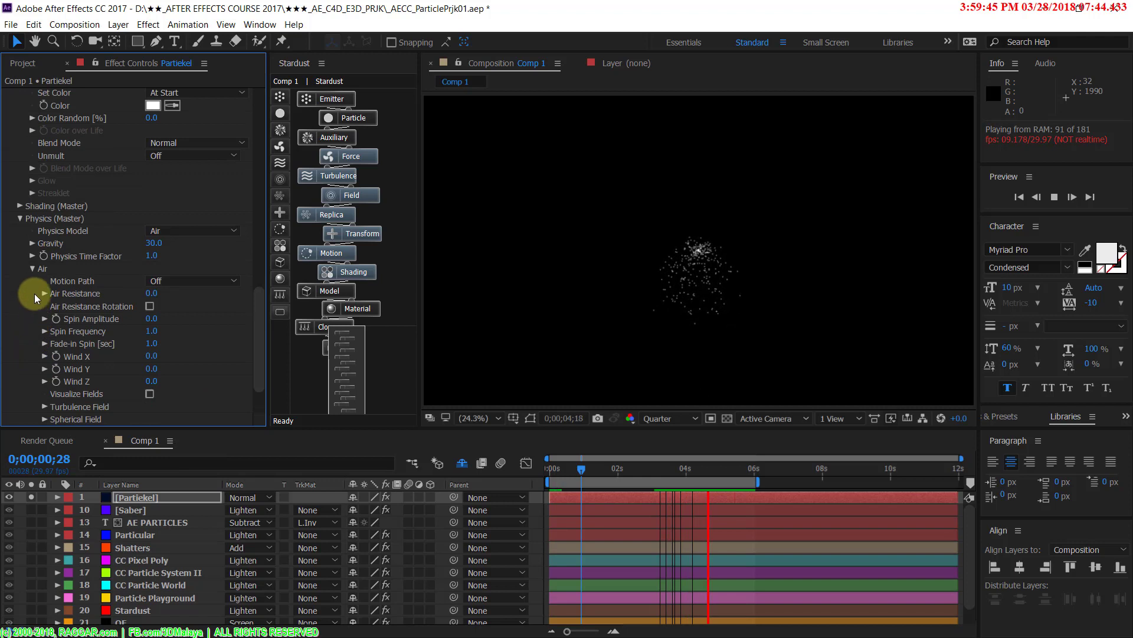
scroll(34, 293, down, 3)
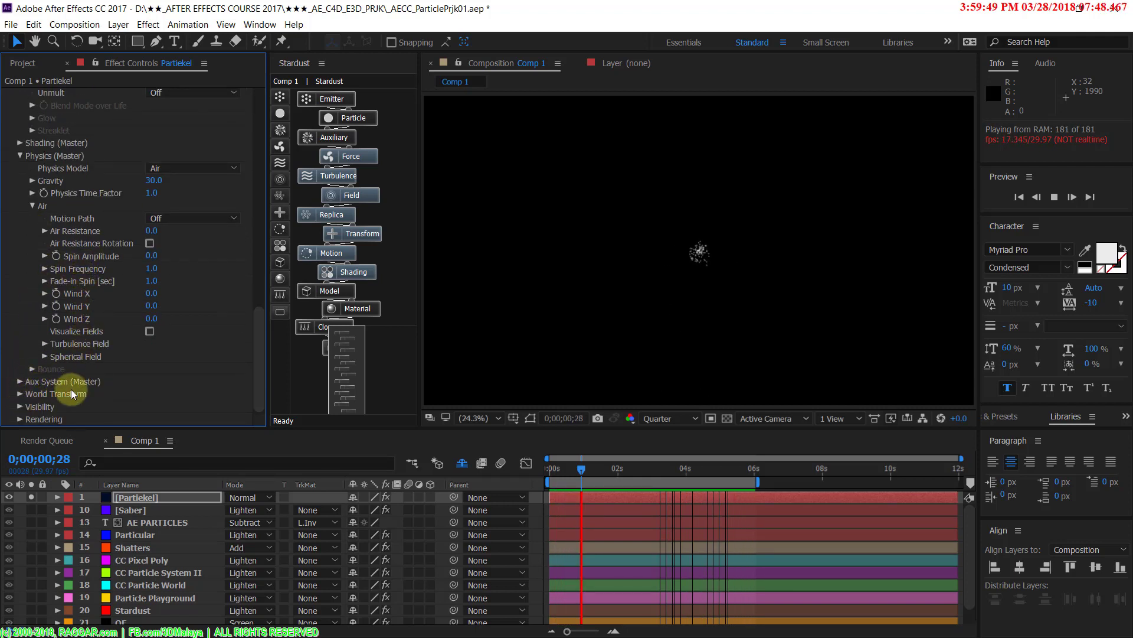
Step: Try the Glow Sphere (No DOF) particle type and set Particular's particle type to Star (No DOF)
scroll(180, 345, up, 5)
scroll(179, 344, up, 10)
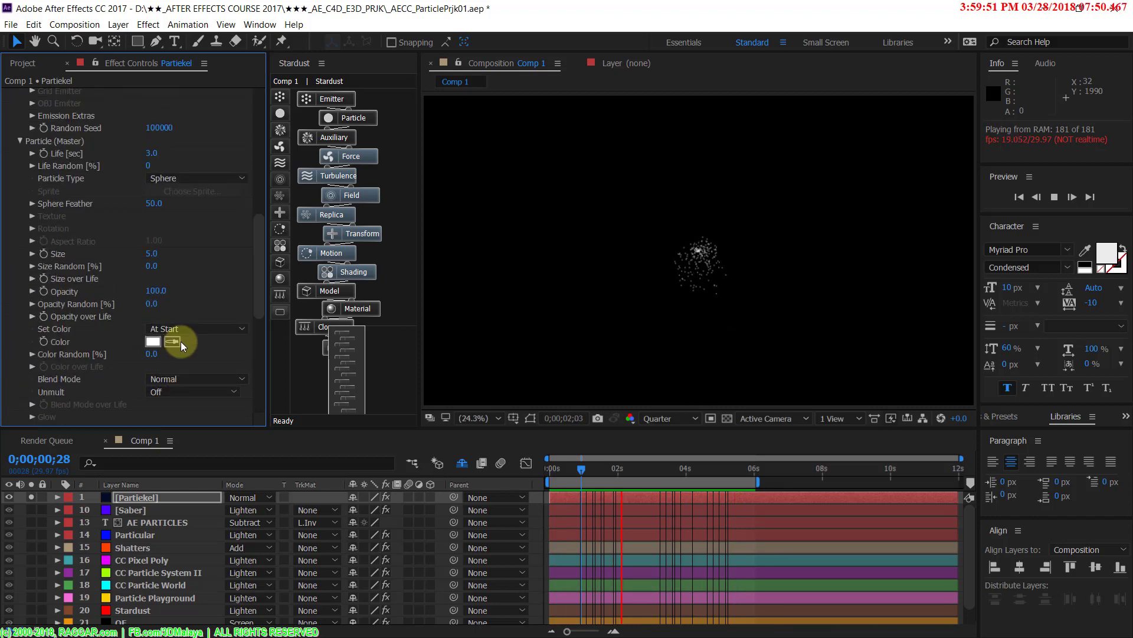
scroll(176, 318, down, 5)
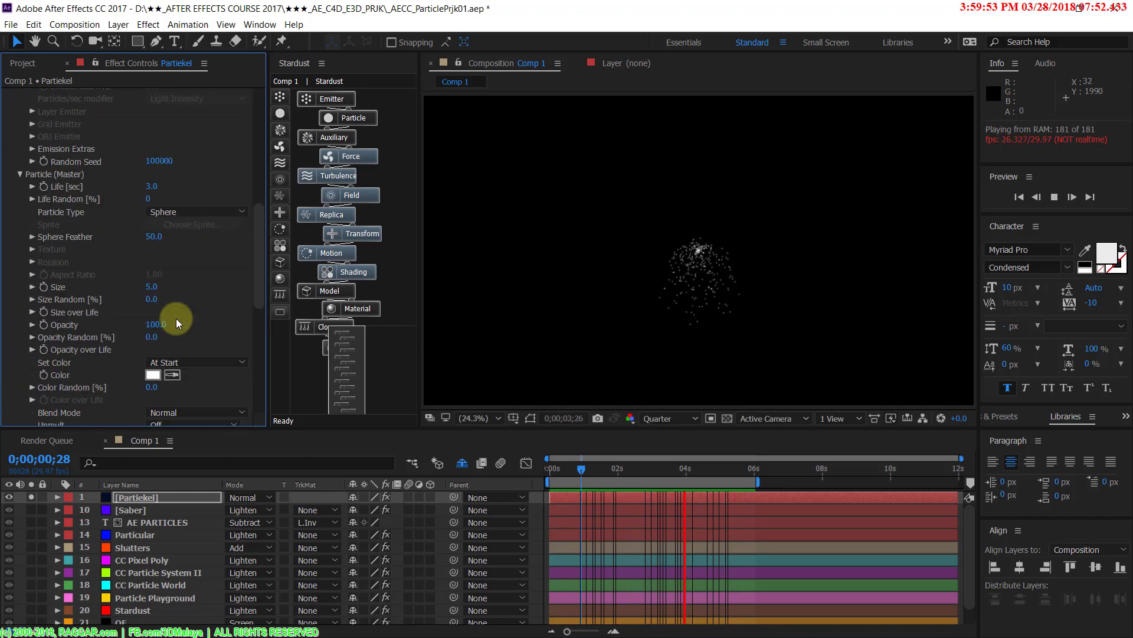
click(192, 209)
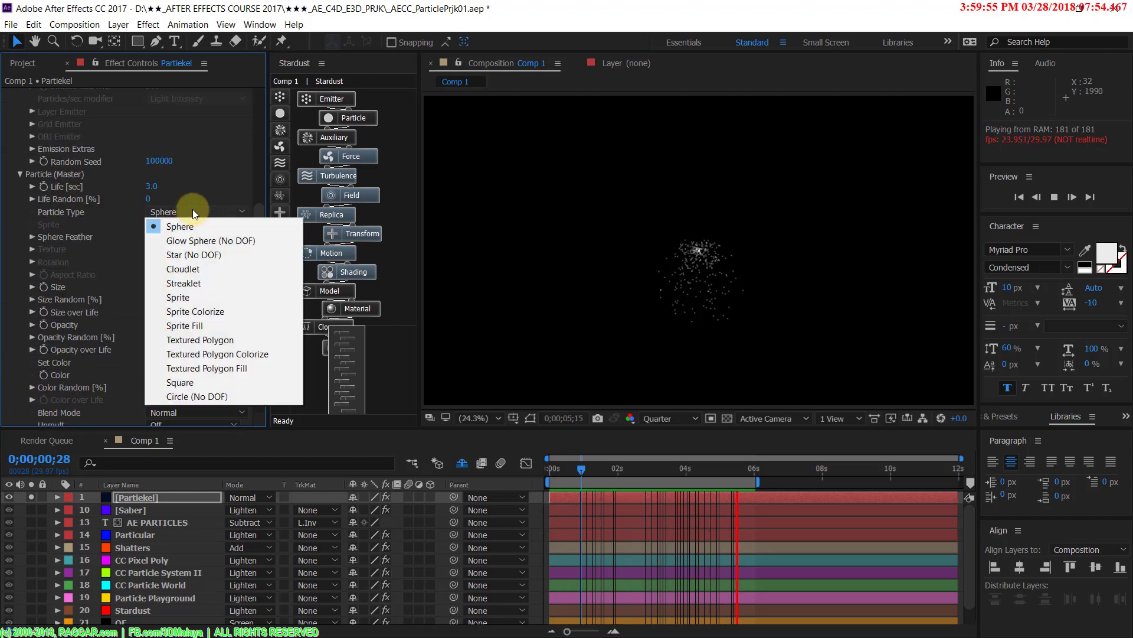
click(194, 218)
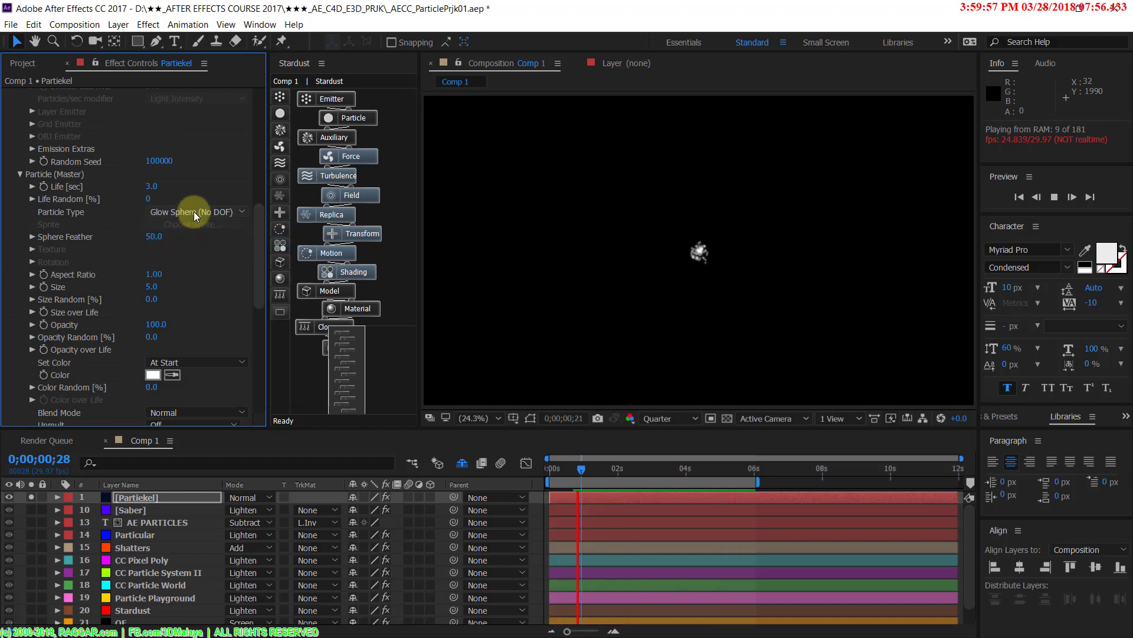
click(194, 212)
click(188, 255)
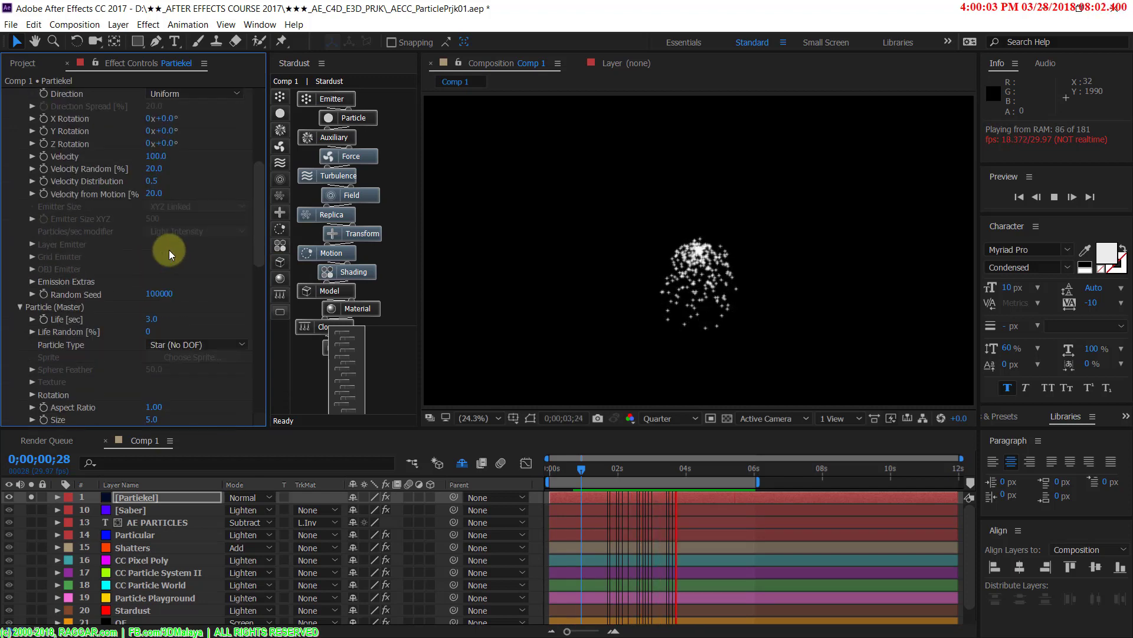
Step: Set the size of Particular's star particles to 36
scroll(169, 250, up, 8)
scroll(169, 249, down, 9)
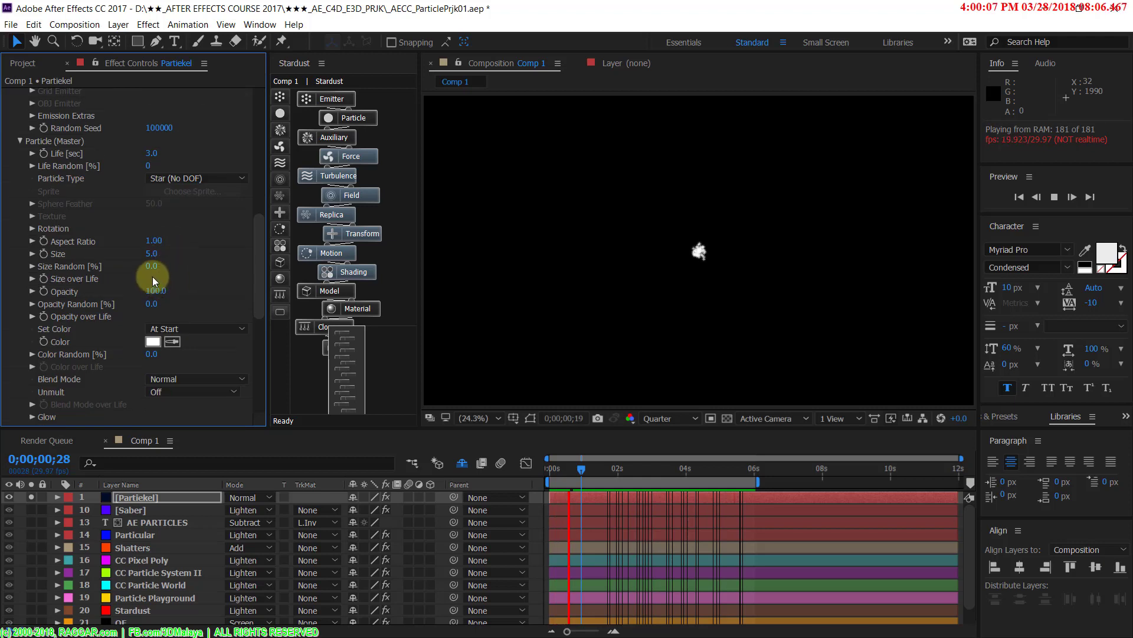
click(167, 256)
drag(167, 256, 175, 256)
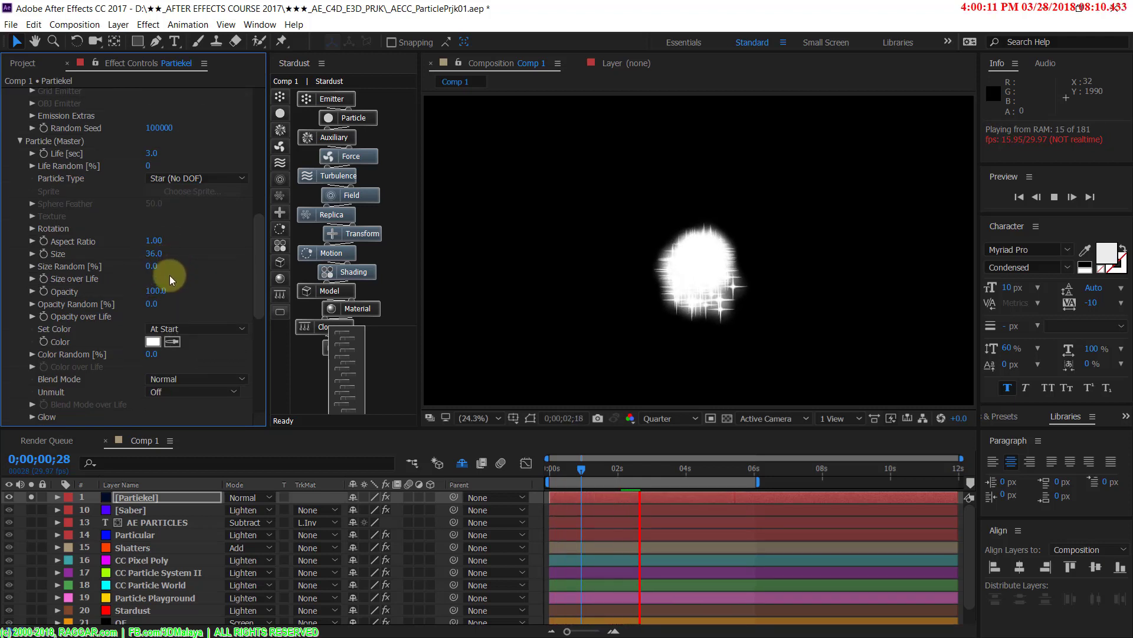
Step: Raise the air resistance in Particular's Physics settings and set the gravity to -60
scroll(169, 275, up, 4)
scroll(169, 275, up, 4)
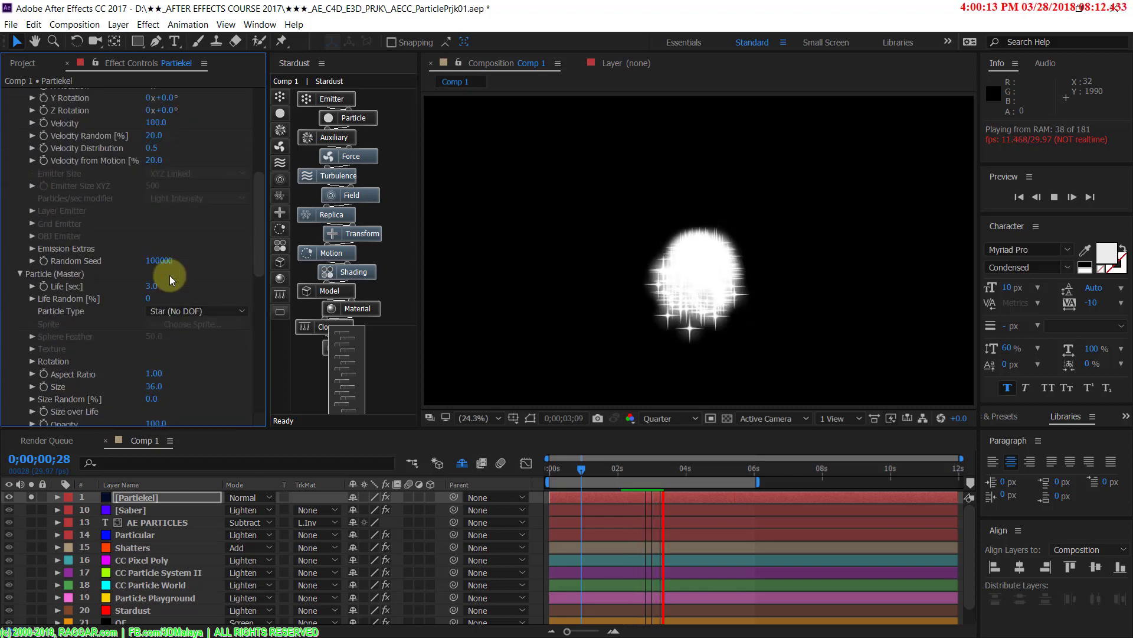
scroll(165, 201, up, 5)
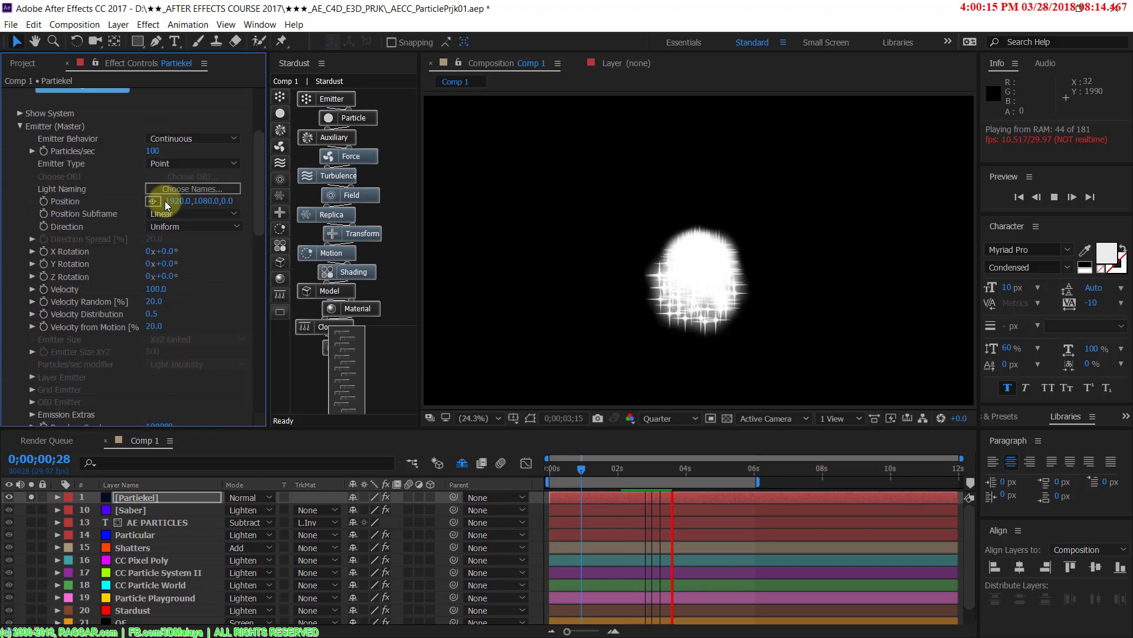
scroll(165, 203, down, 5)
scroll(177, 231, down, 15)
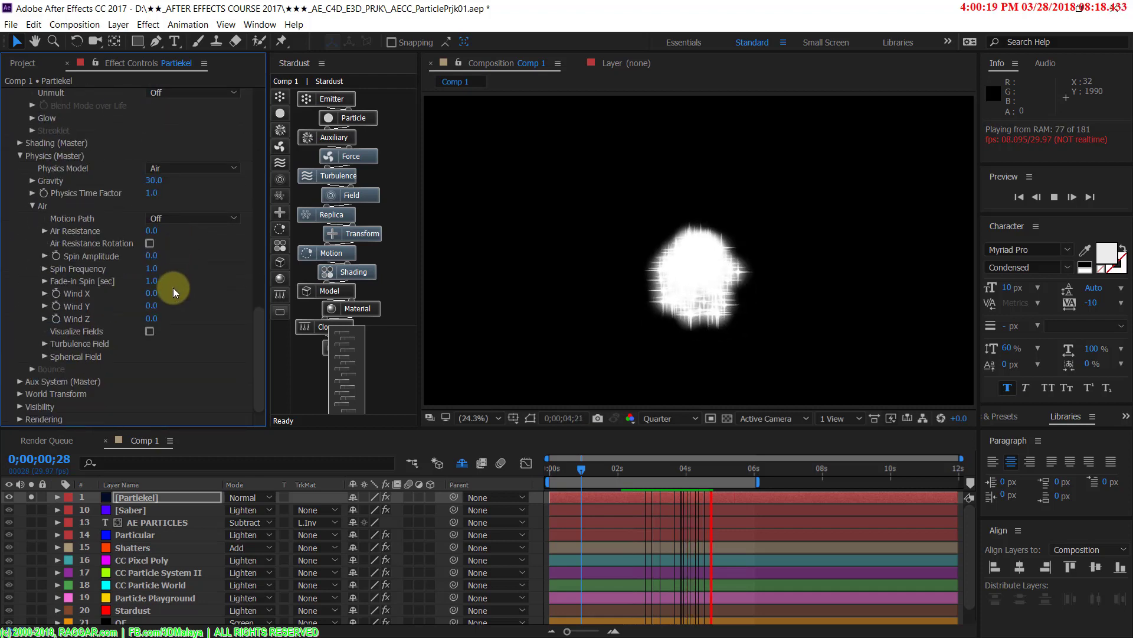
scroll(172, 289, up, 2)
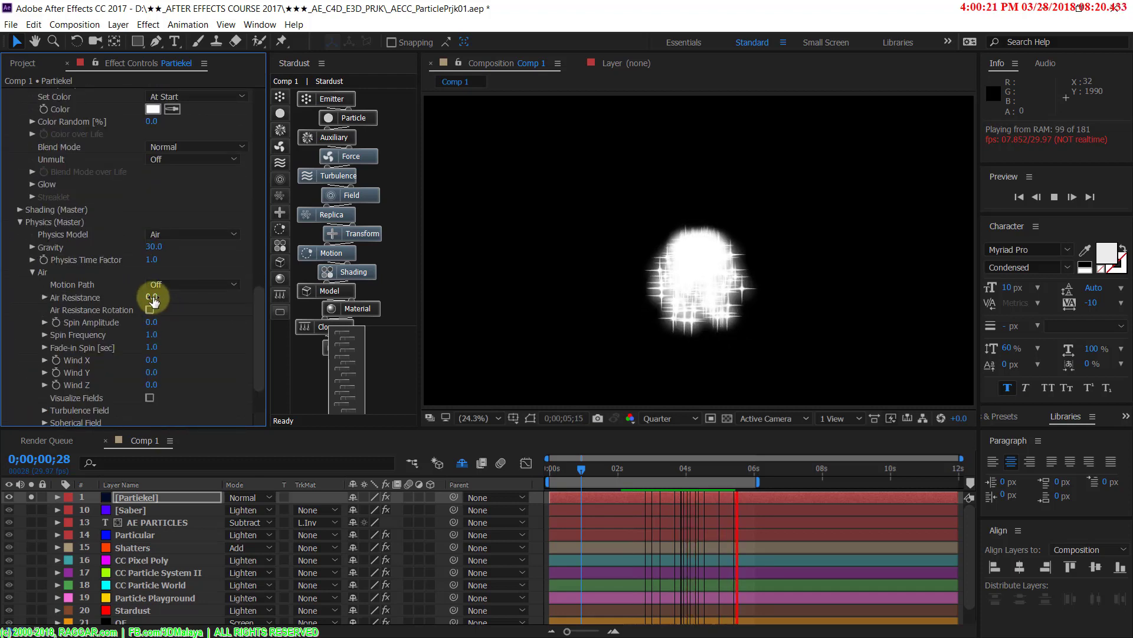
mouse_move(153, 298)
mouse_down()
mouse_move(144, 248)
mouse_move(116, 251)
mouse_move(196, 248)
mouse_move(134, 248)
mouse_up()
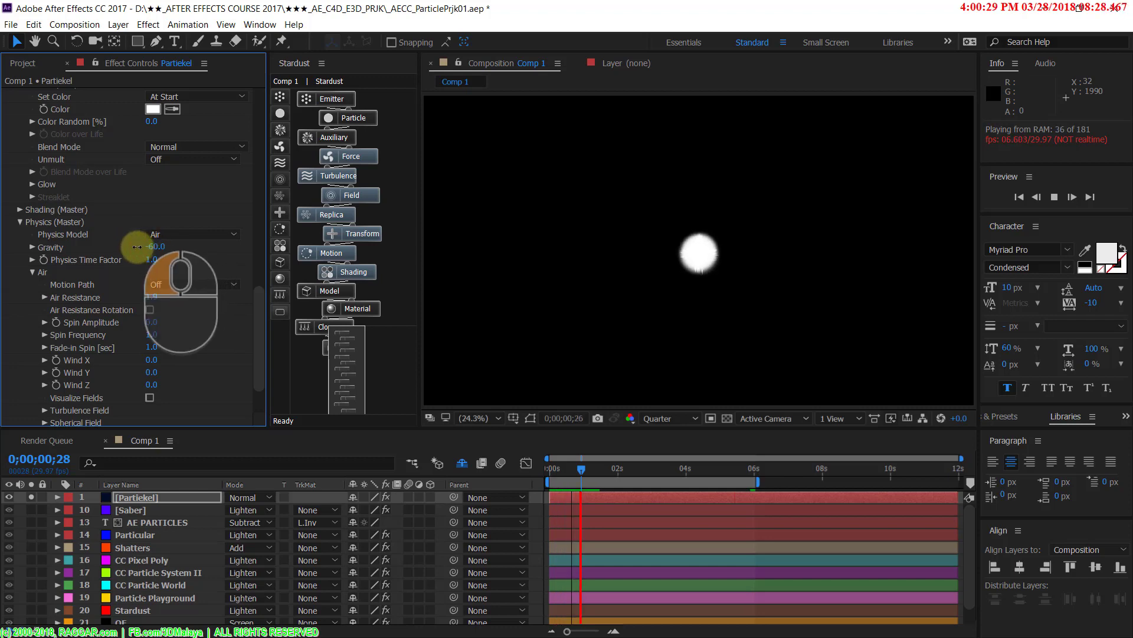
Step: Disable and collapse the Particular effect on the Partiekel layer
scroll(38, 140, up, 15)
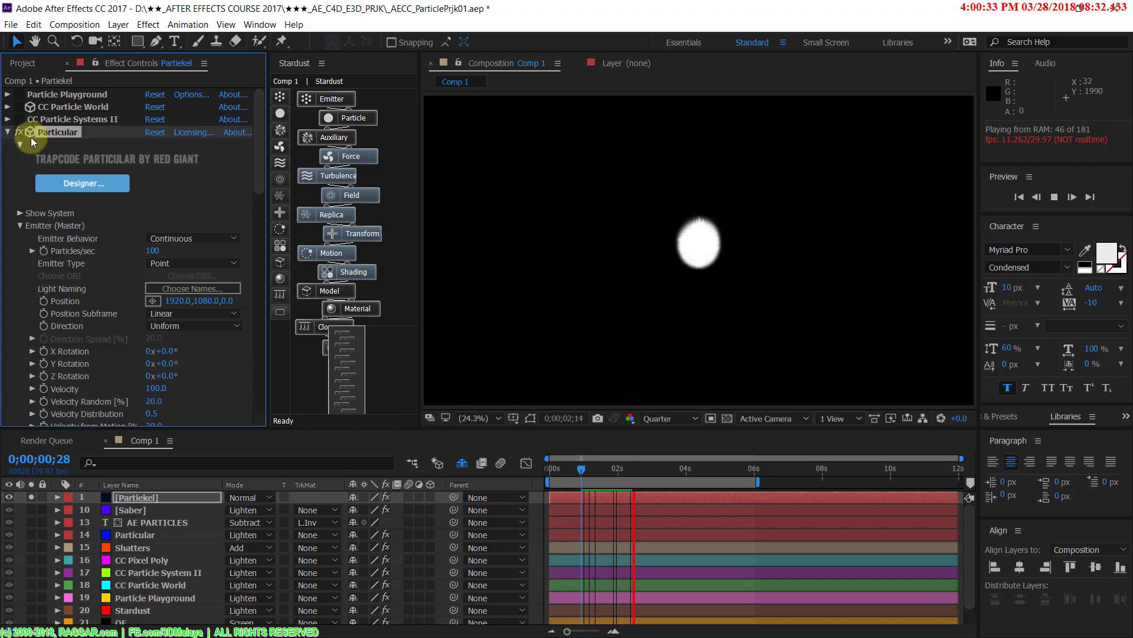
click(19, 133)
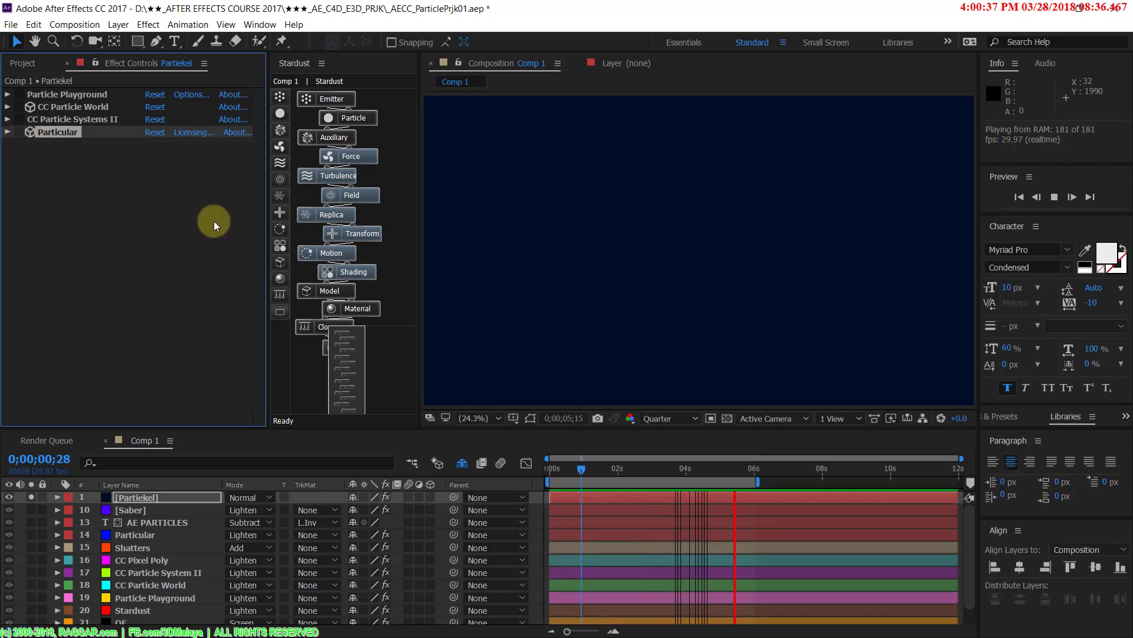
Step: Apply the Superluminal Stardust effect to the Partiekel layer and select the layer to load its node graph
click(158, 24)
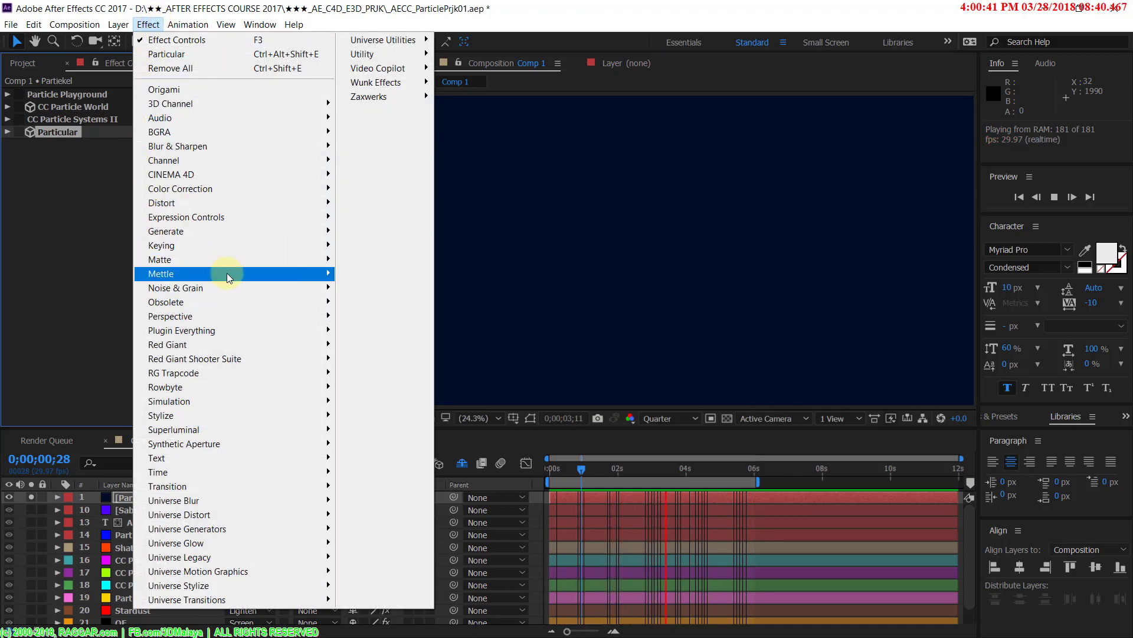
mouse_move(241, 420)
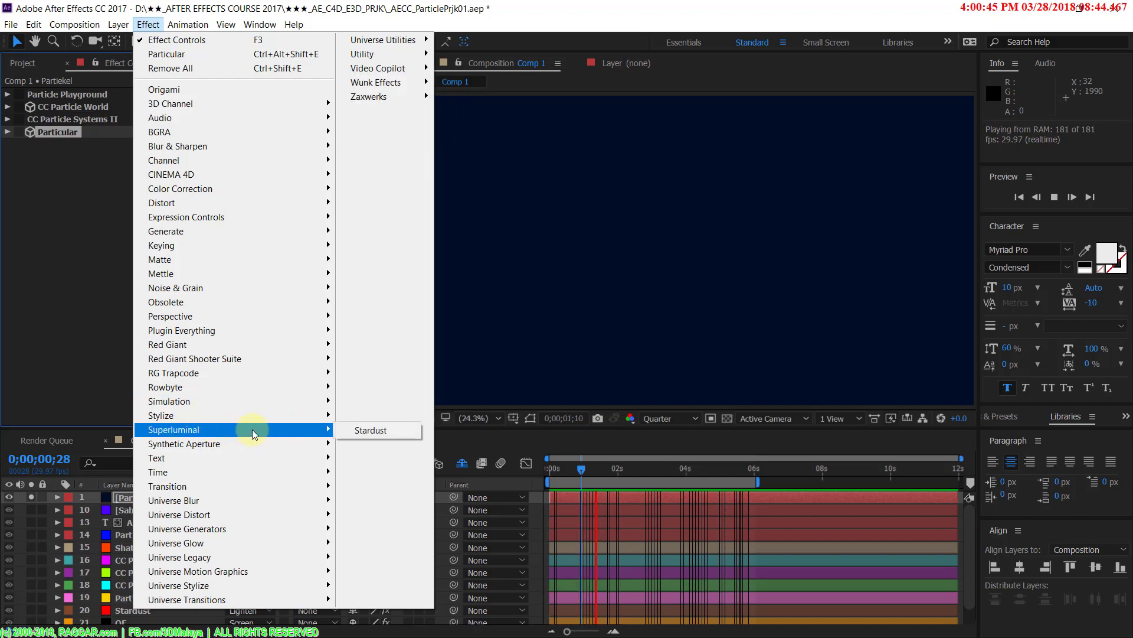
click(373, 430)
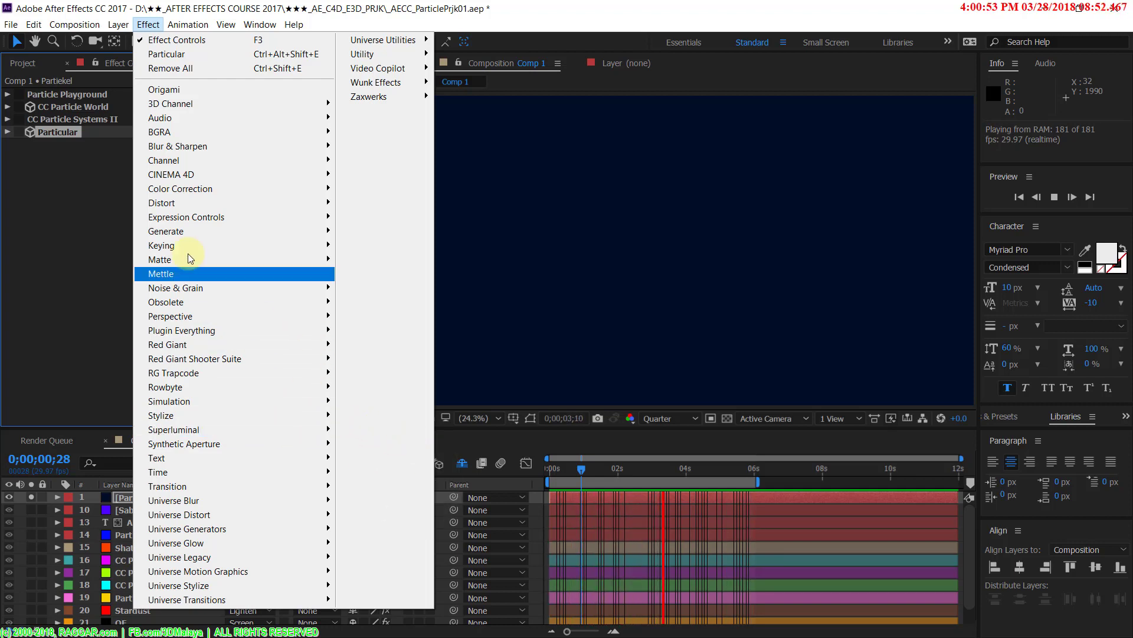
click(238, 429)
click(362, 431)
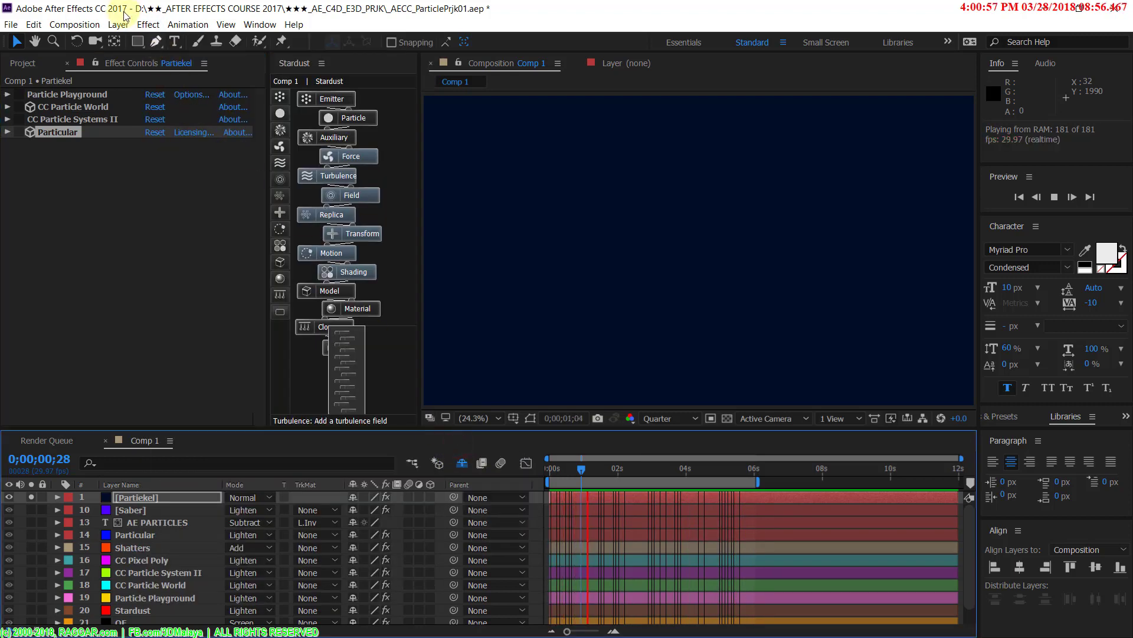
click(148, 24)
click(240, 428)
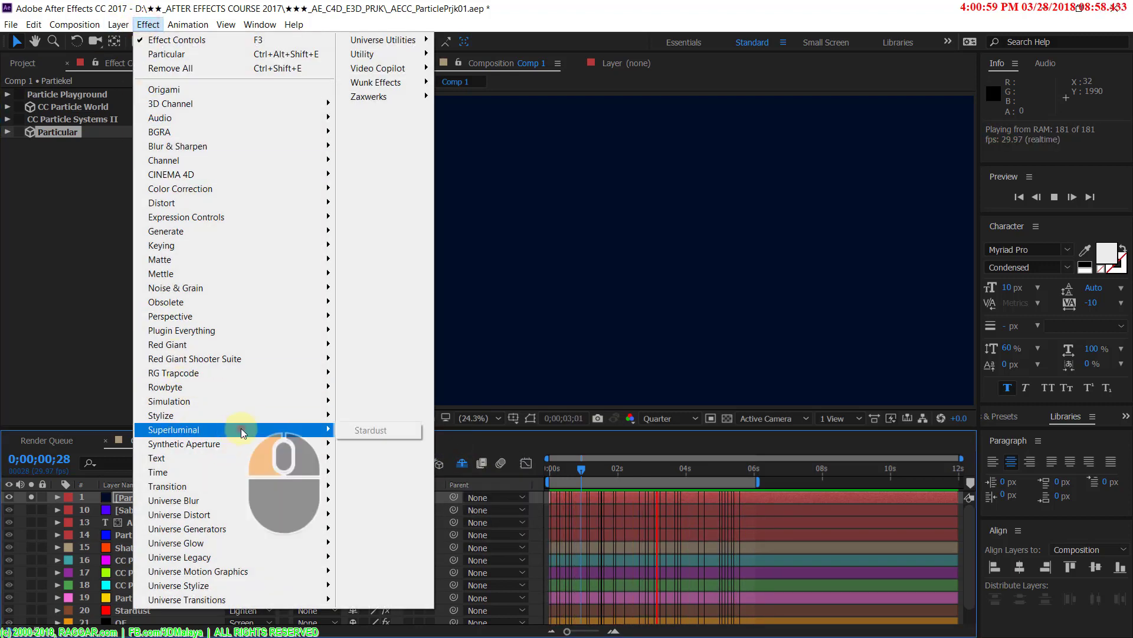
click(369, 428)
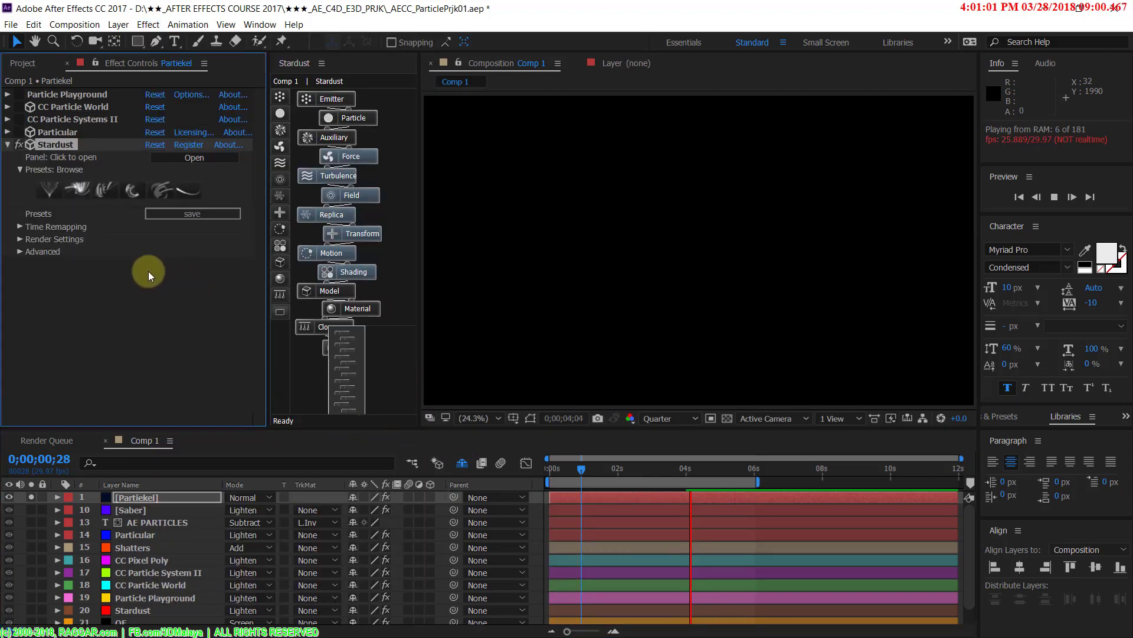
click(179, 494)
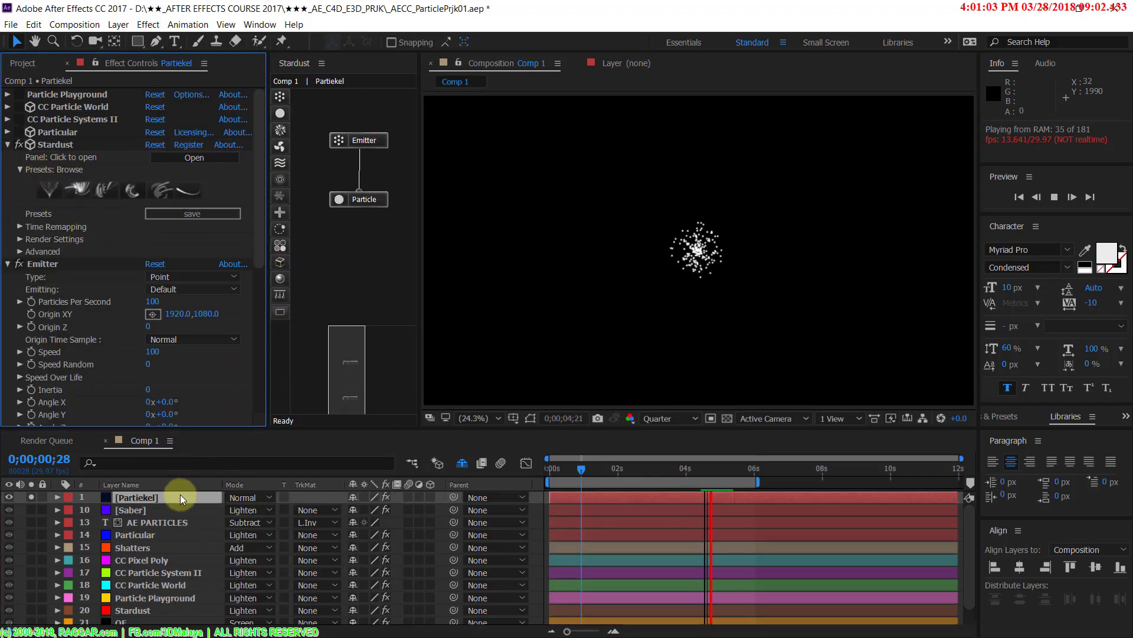
Step: Rearrange Stardust's Emitter and Particle nodes and add Auxiliary, Force, Turbulence, Field and Replica nodes below them
drag(372, 148, 346, 118)
drag(373, 202, 324, 241)
drag(280, 197, 329, 264)
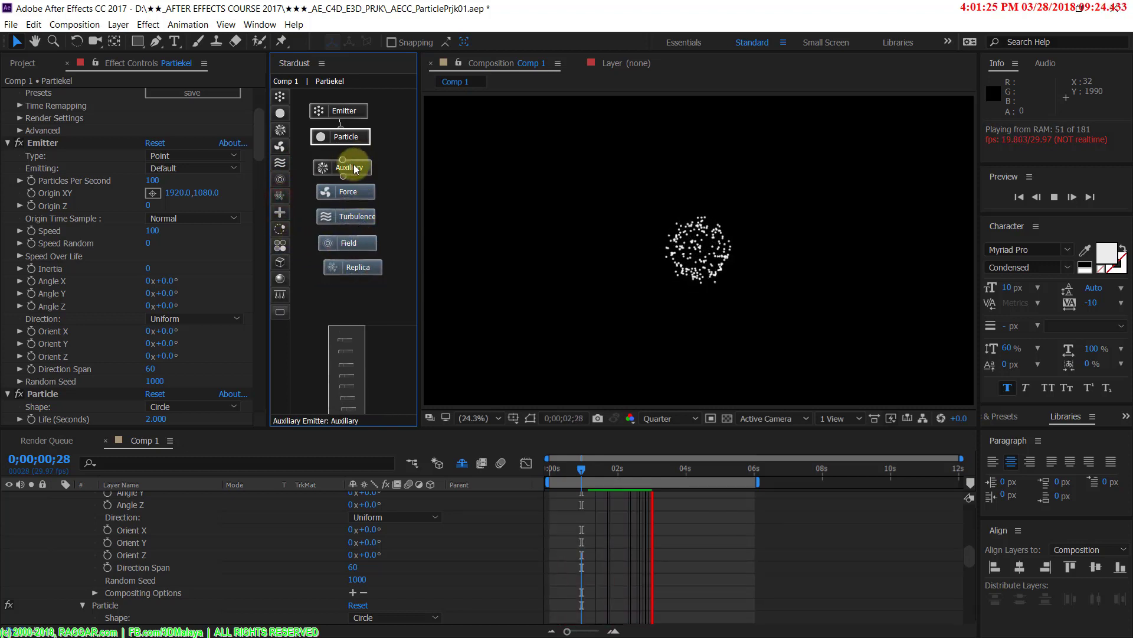
Step: Connect the Particle, Auxiliary, Force, Turbulence, Field and Replica nodes into one chain
drag(349, 165, 356, 239)
click(345, 191)
click(345, 210)
click(349, 240)
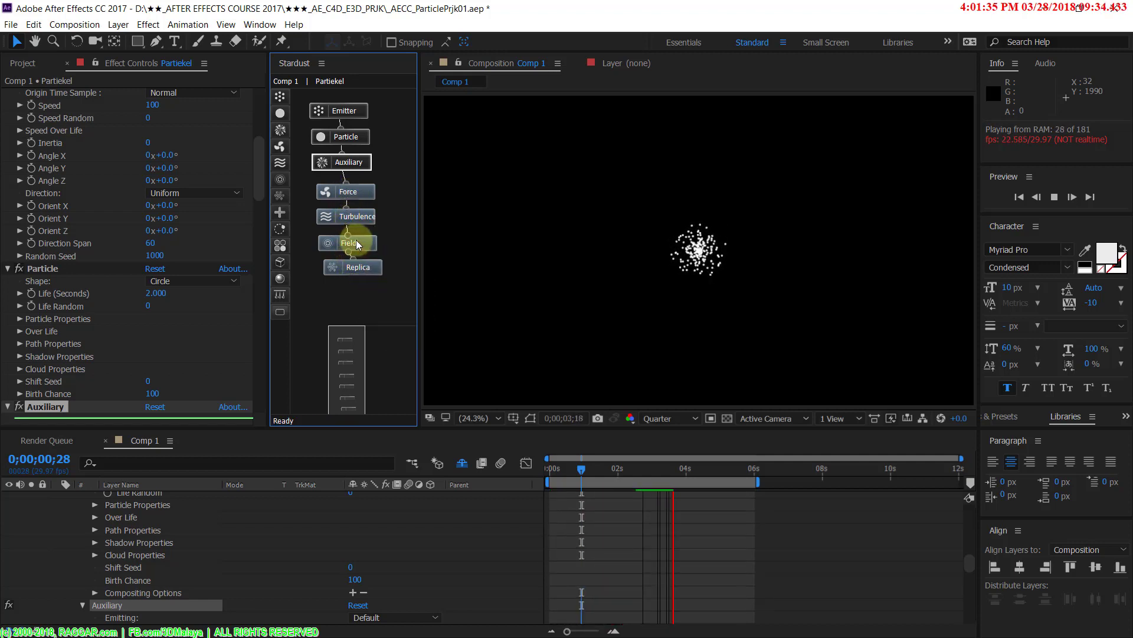
click(360, 266)
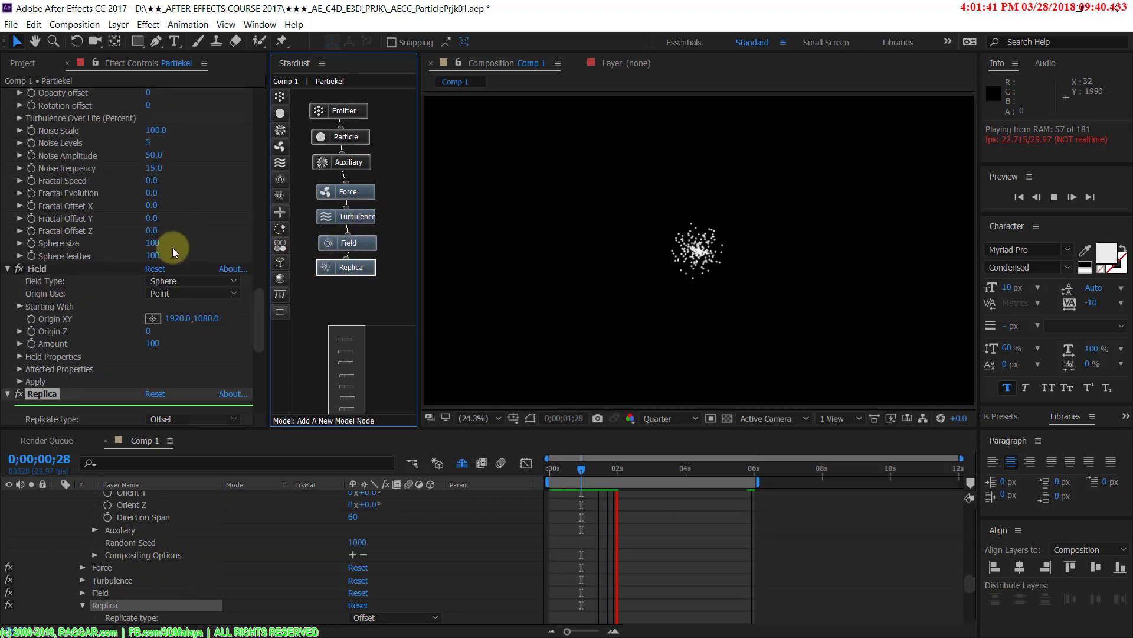
Step: Select Stardust's Emitter node and examine its emission, speed, angle and direction settings
click(321, 110)
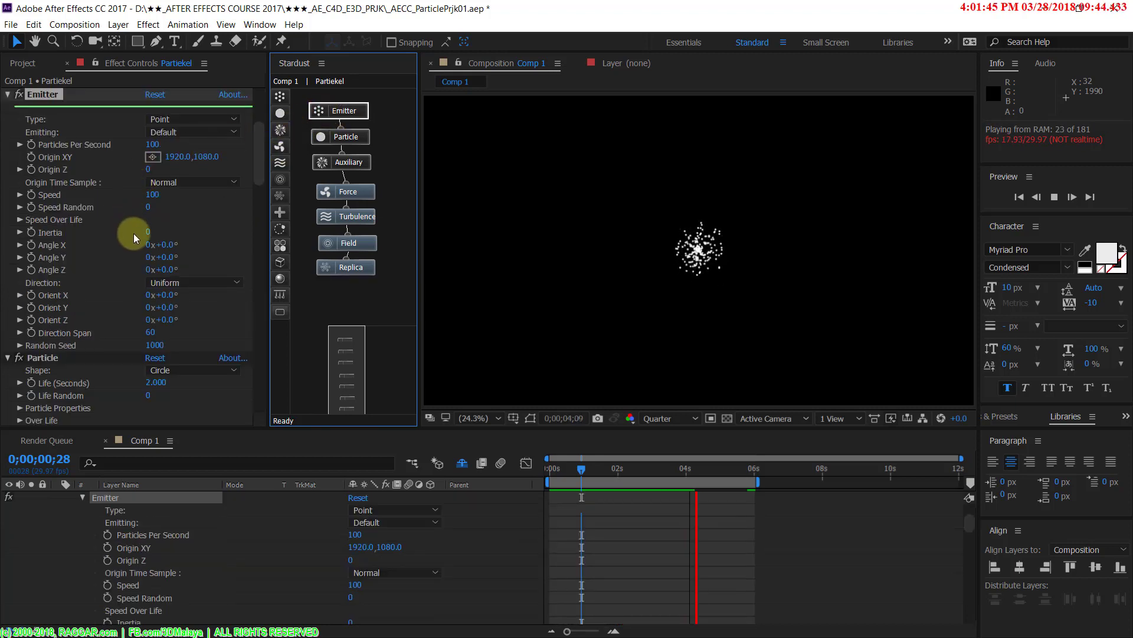
scroll(142, 229, down, 1)
scroll(157, 211, up, 2)
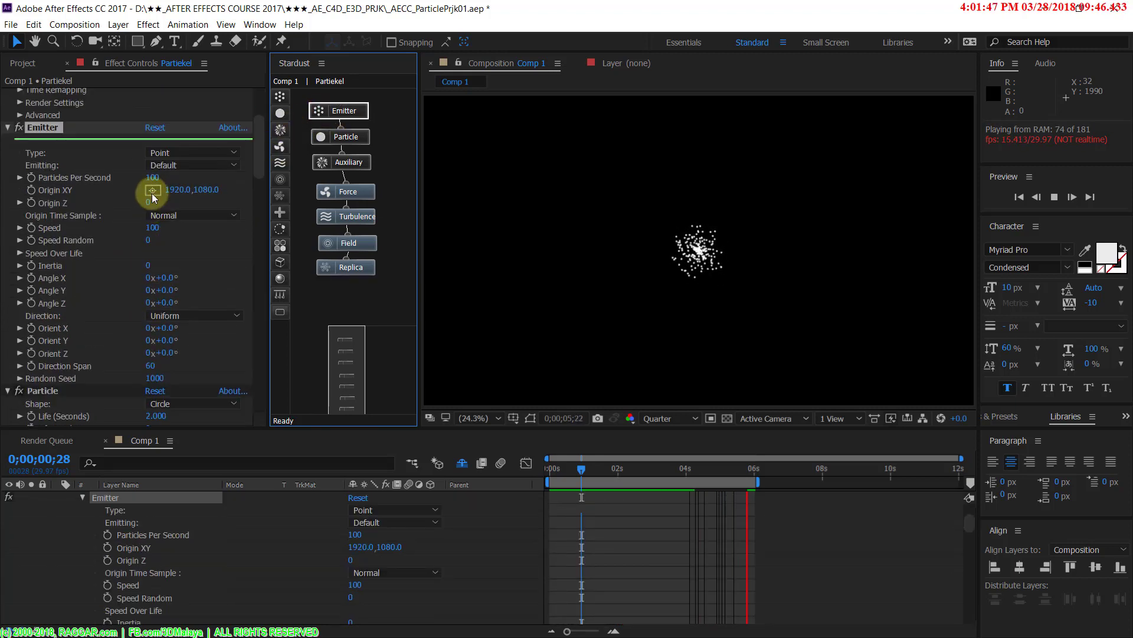
Step: Set the Stardust Emitter's Particles Per Second to 390 and the Particle node's Life to 4.2 seconds
click(141, 178)
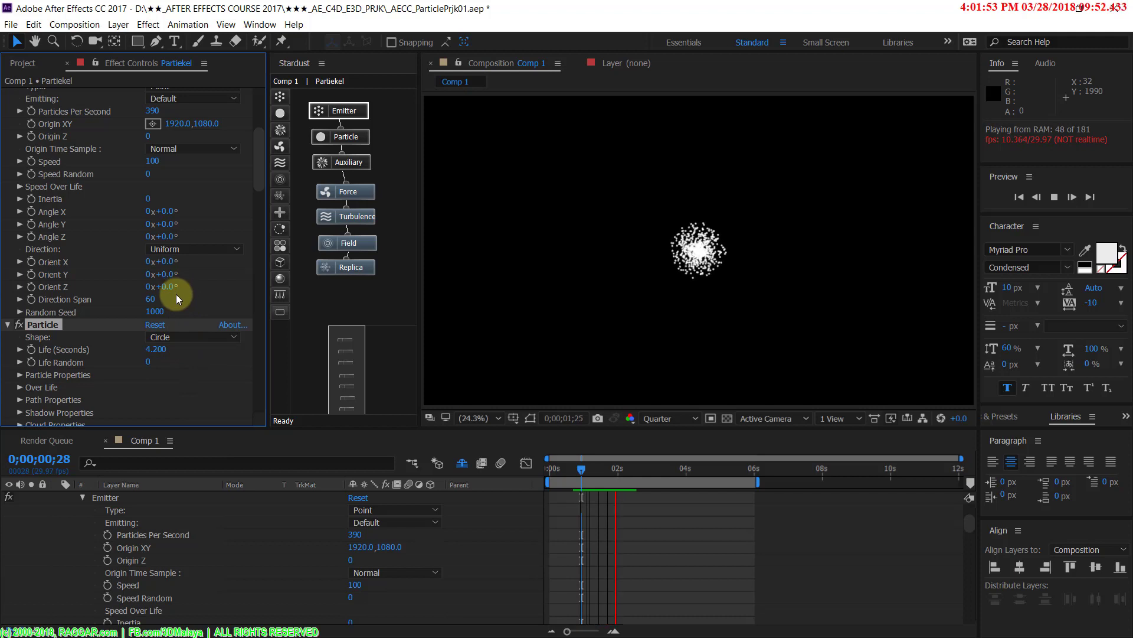
scroll(176, 294, down, 3)
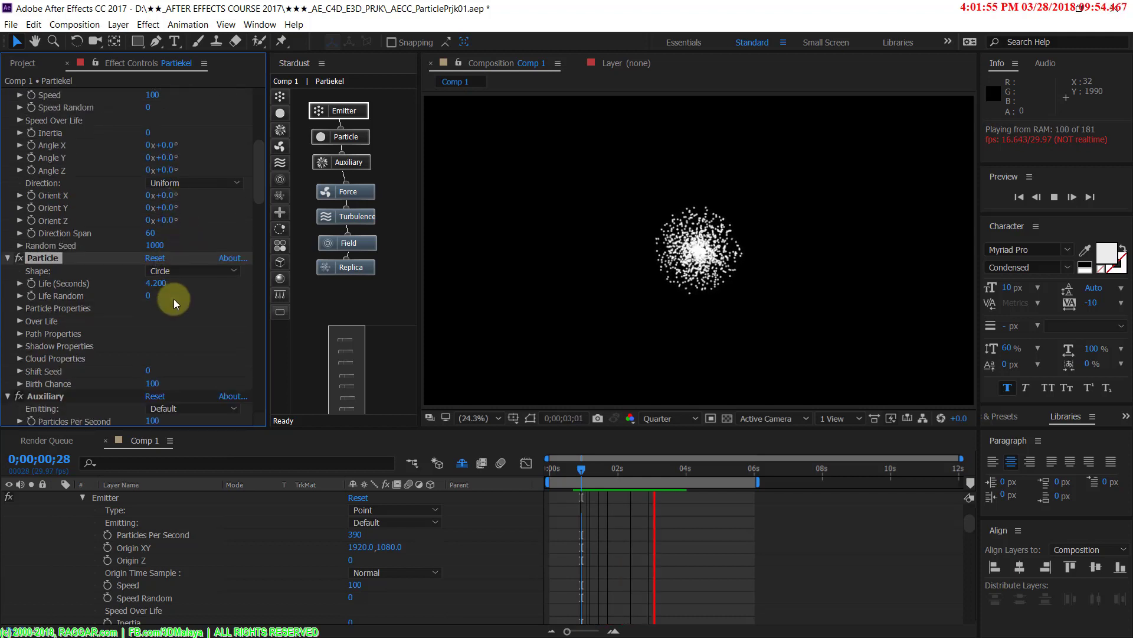
scroll(189, 289, up, 5)
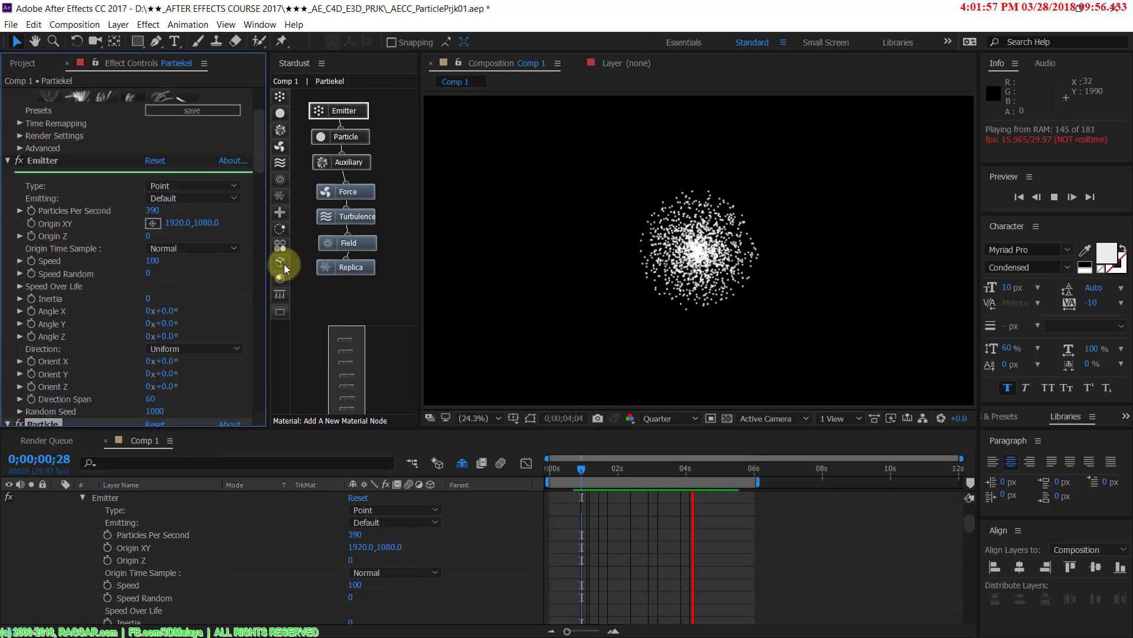
Step: Add Model and Material nodes below Replica in the Stardust graph and connect them to the end of the chain
drag(282, 262, 324, 291)
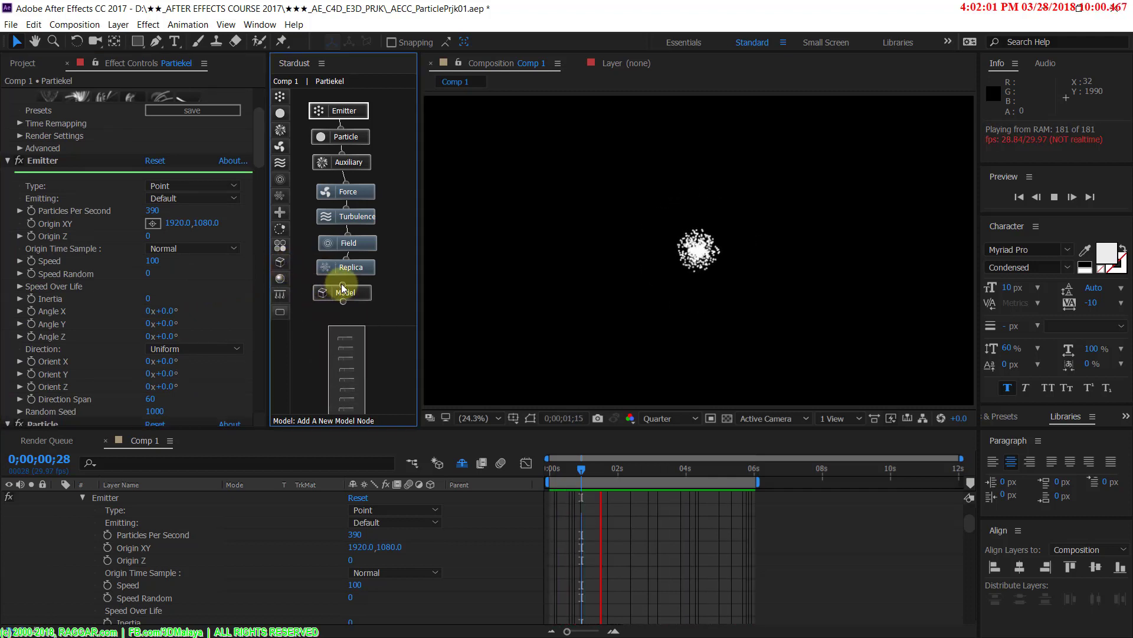
click(353, 269)
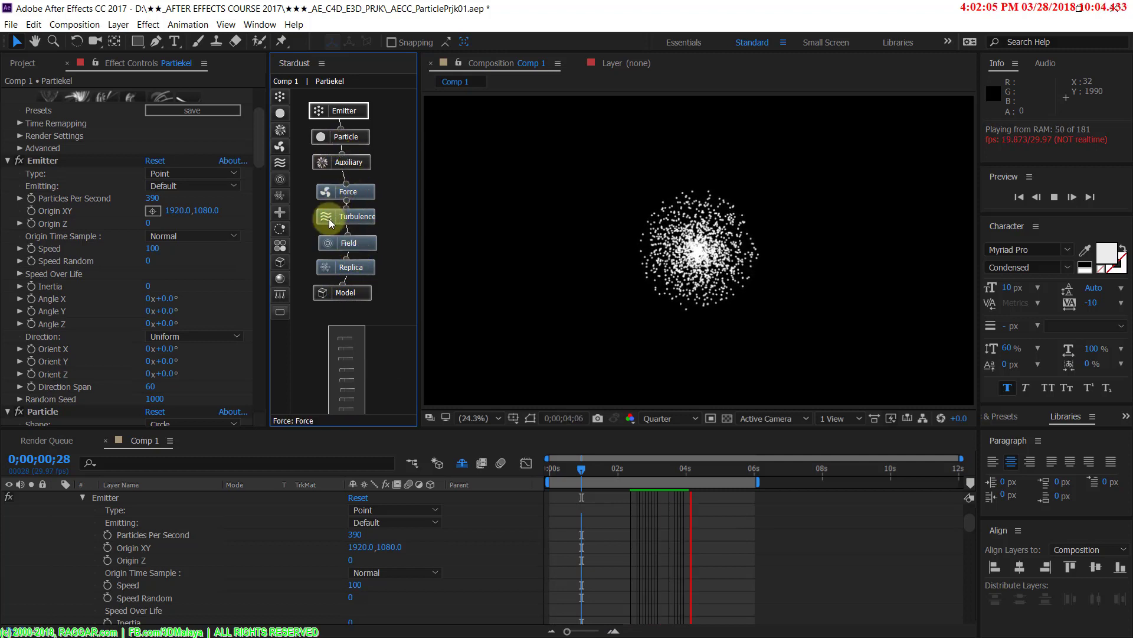
drag(280, 278, 307, 318)
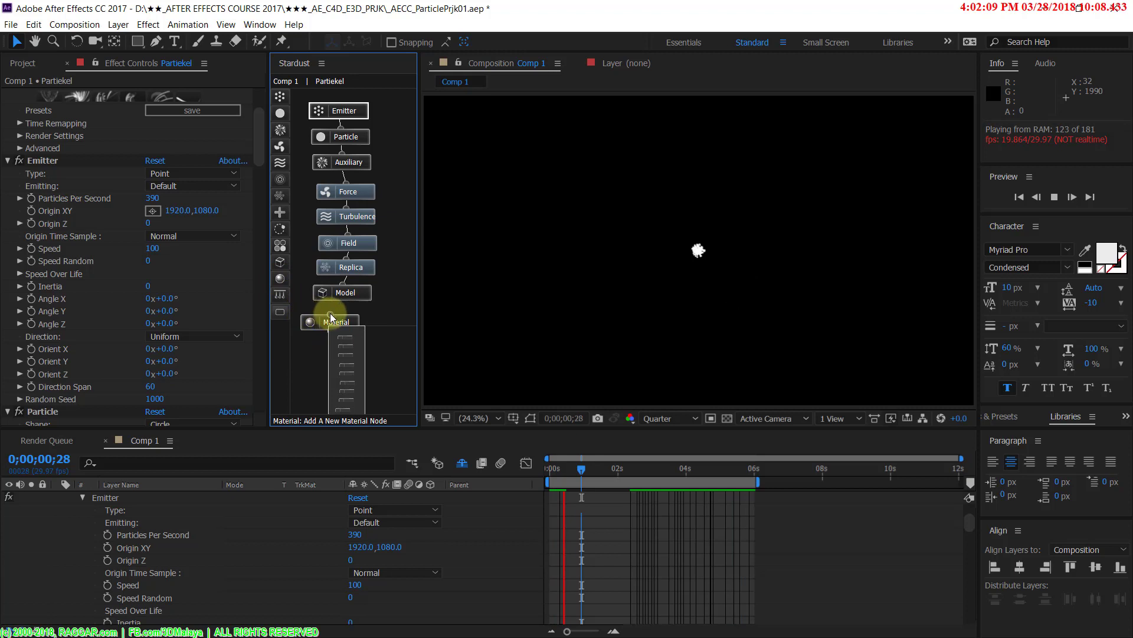
click(319, 319)
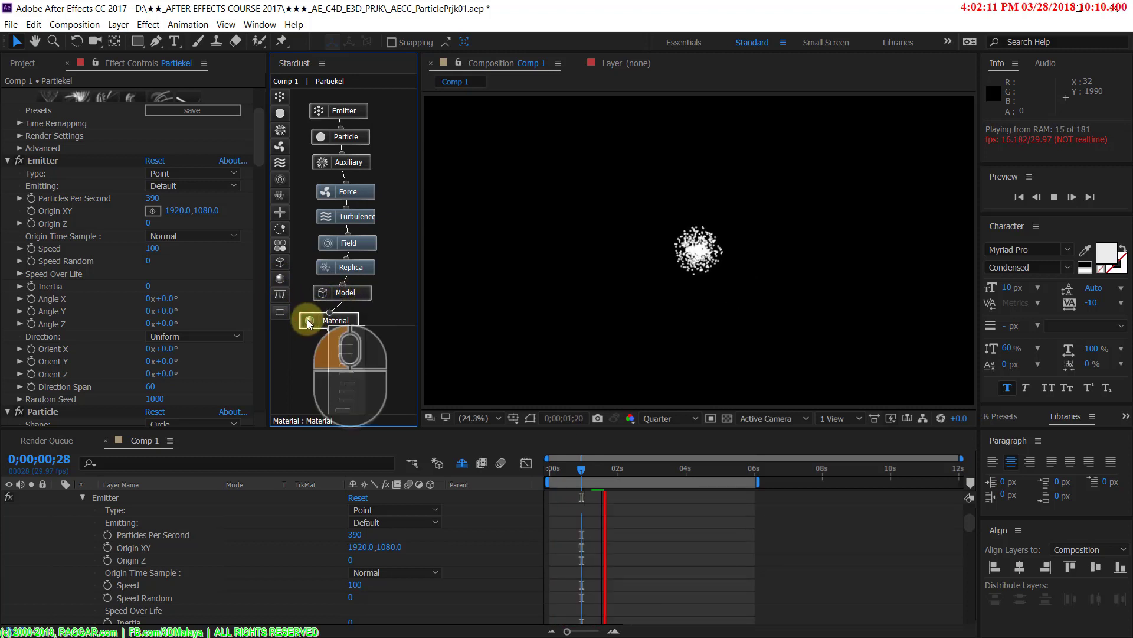
Step: Tidy the node chain by repositioning the Model, Replica, Field, Turbulence and Force nodes into a neater column
click(350, 292)
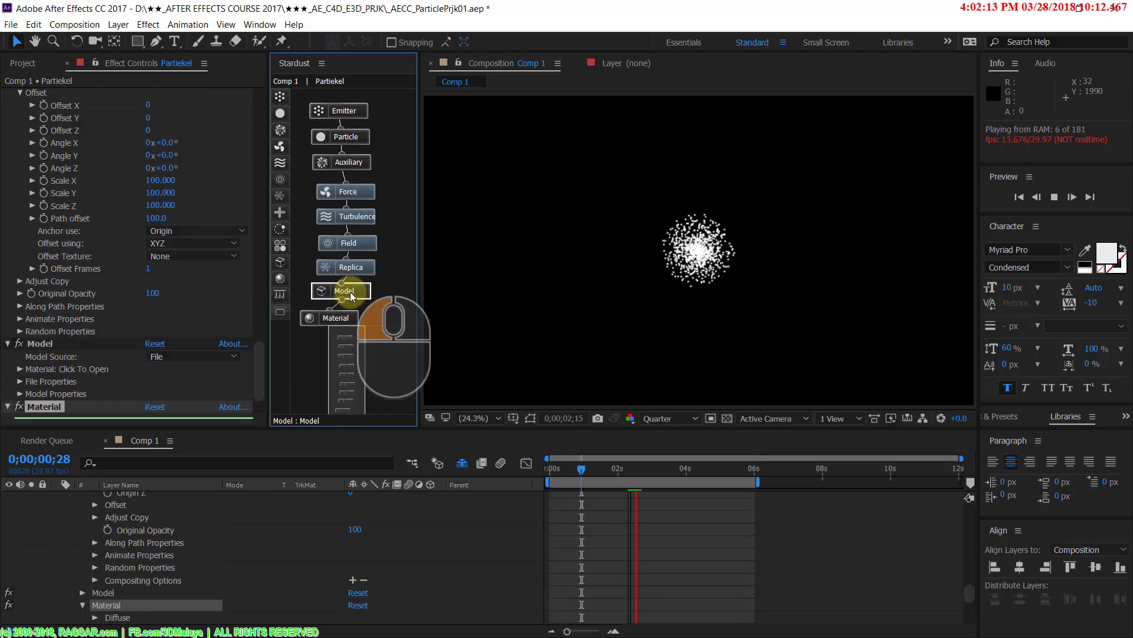
click(354, 271)
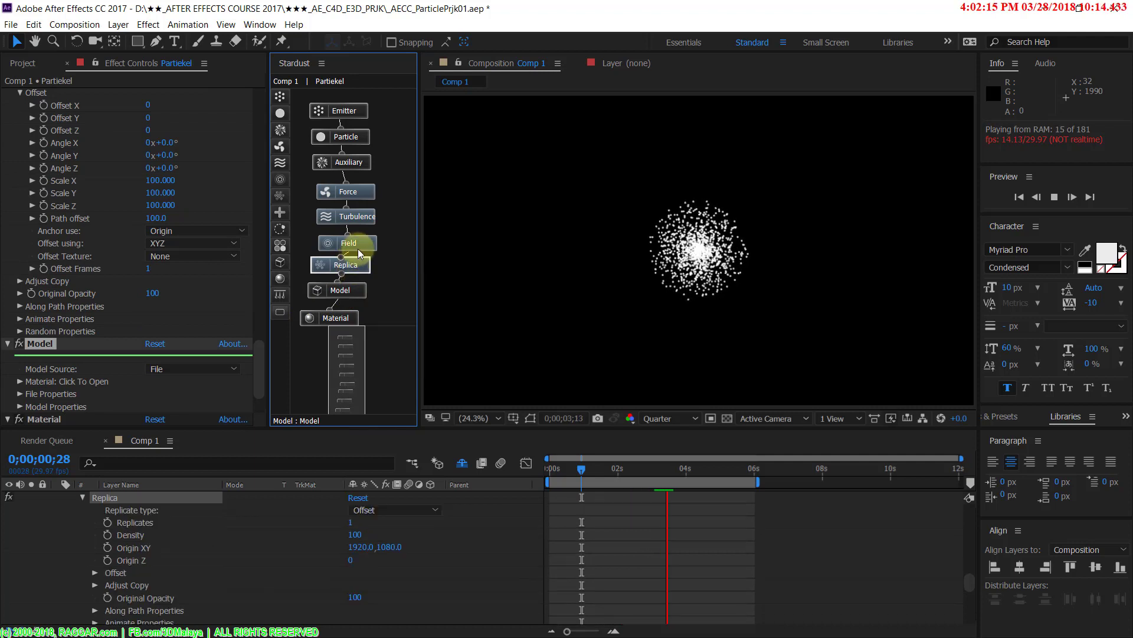
click(351, 241)
click(358, 237)
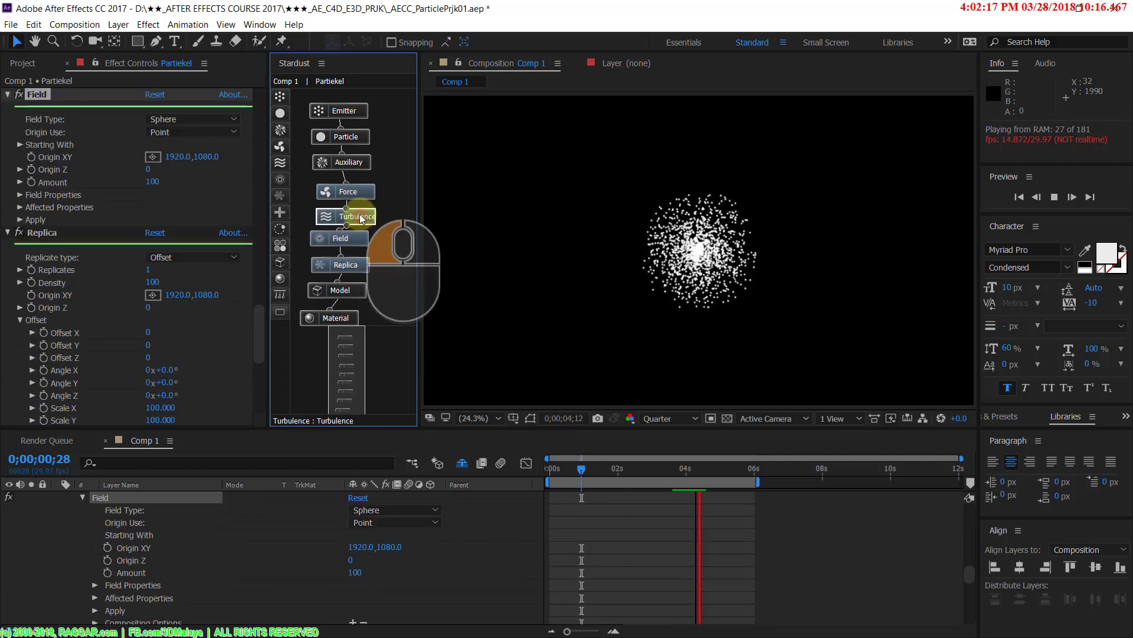
click(357, 211)
click(358, 191)
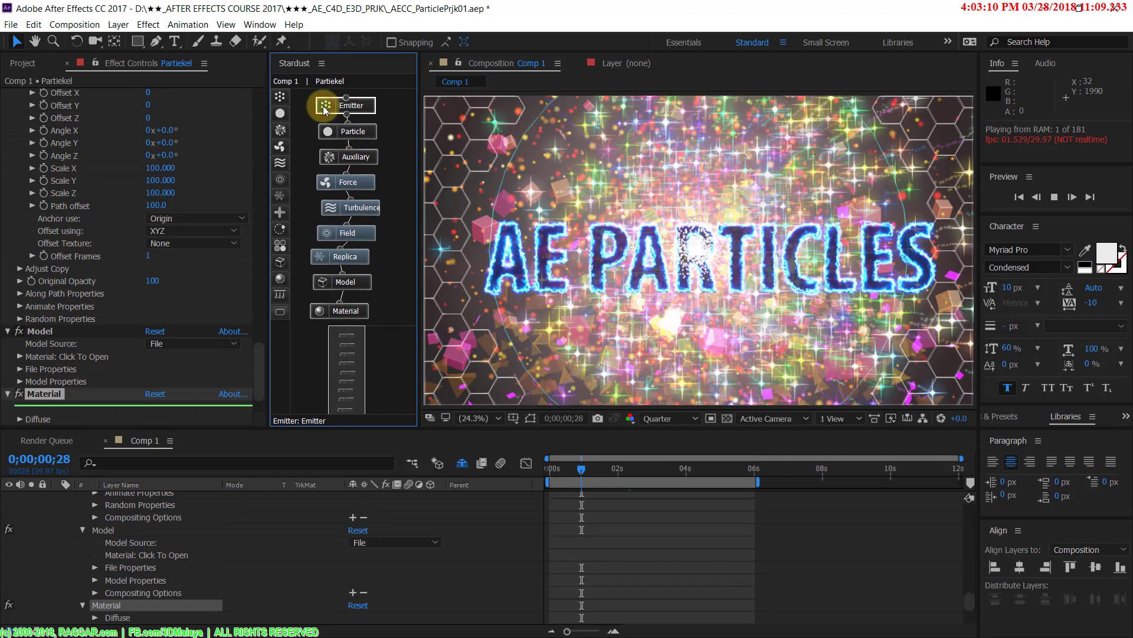
Step: Open Stardust's preset browser and look through the Backgrounds, Fire and Smoke, Graphic Elements and Hud presets
click(330, 104)
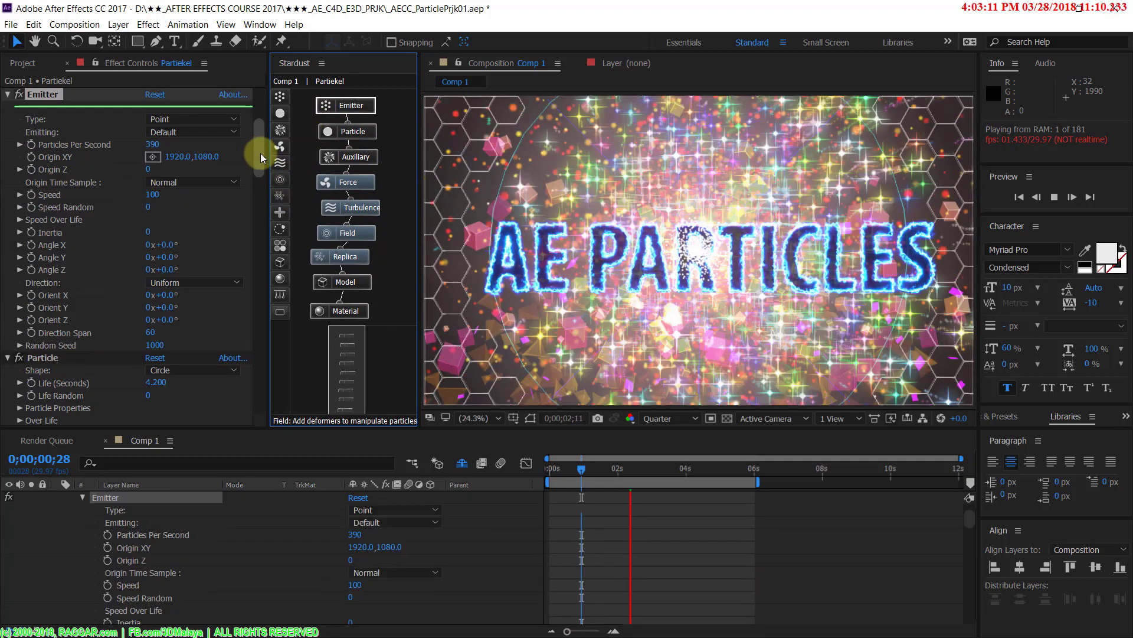
drag(260, 153, 264, 111)
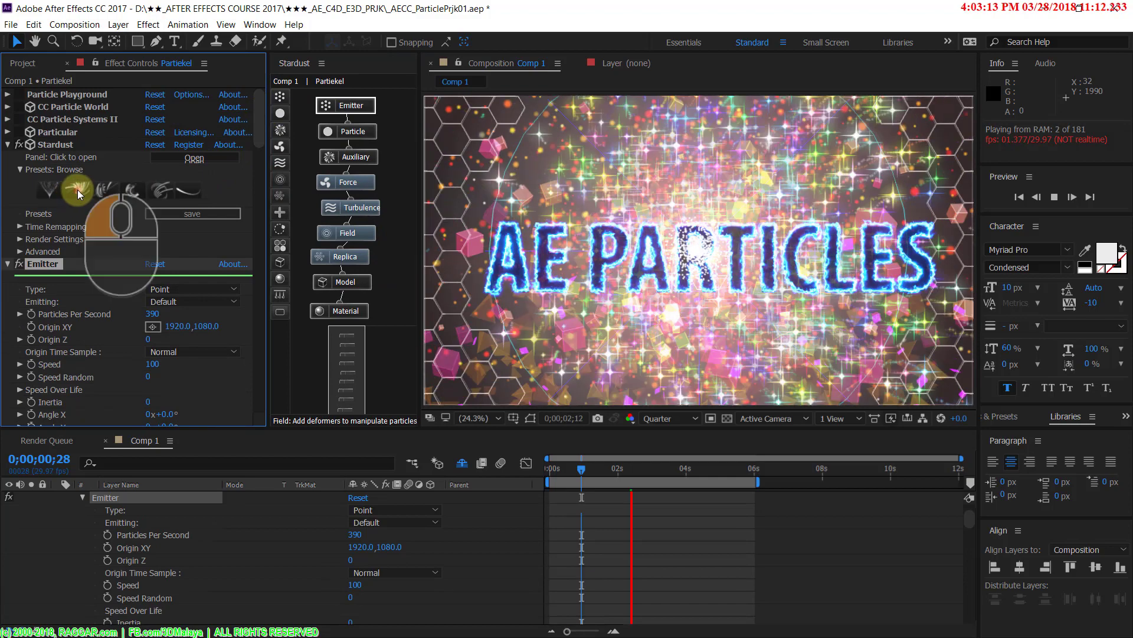
click(77, 189)
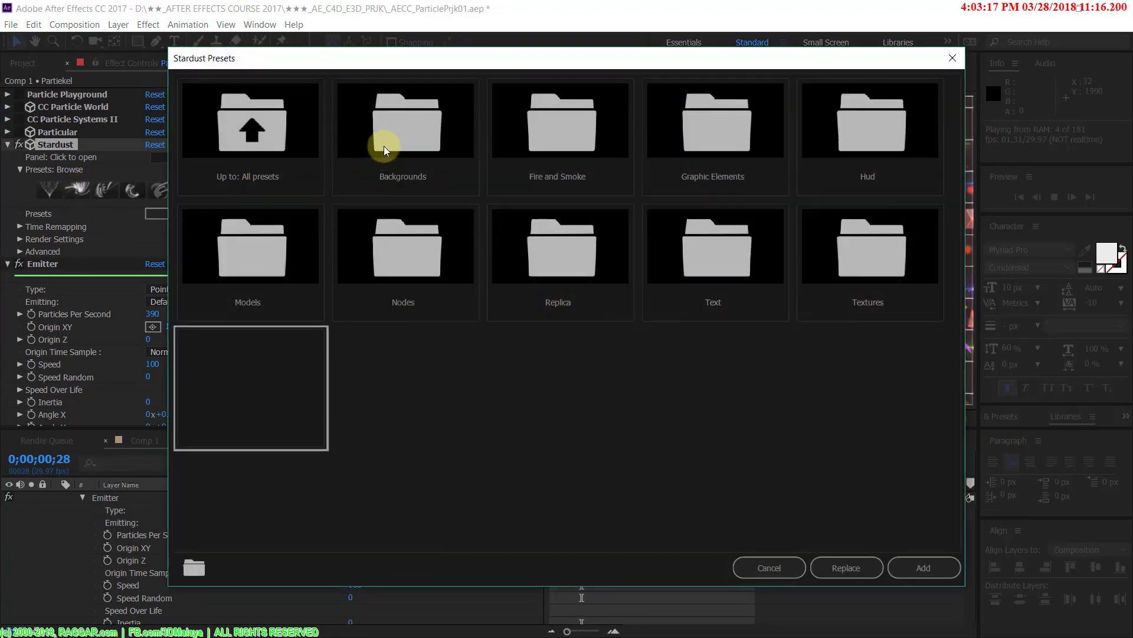
click(394, 139)
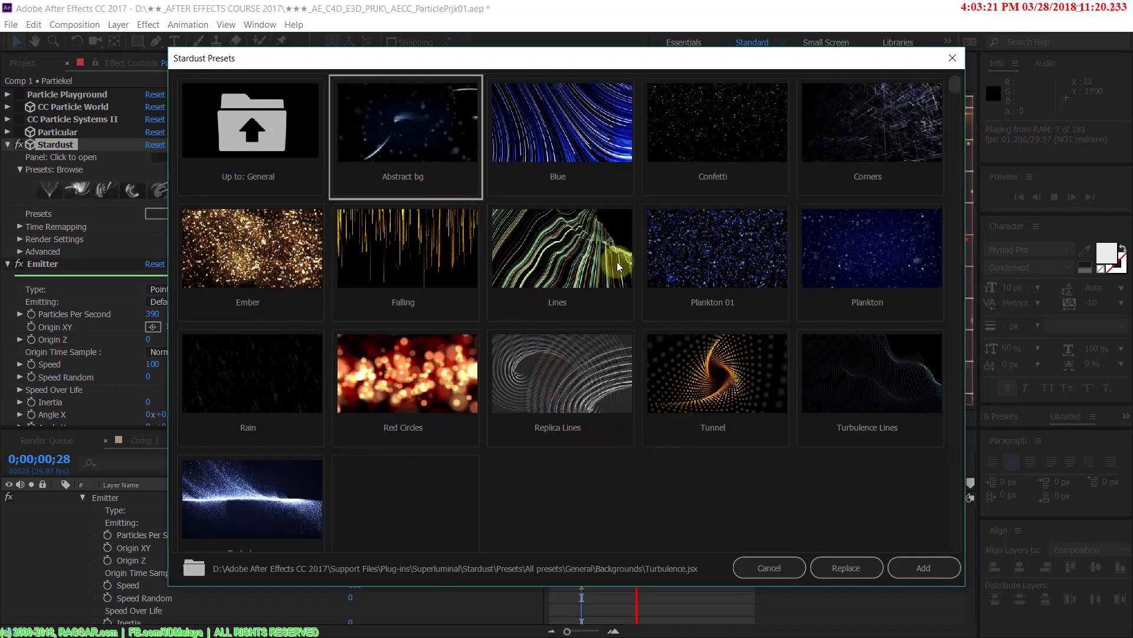
click(260, 134)
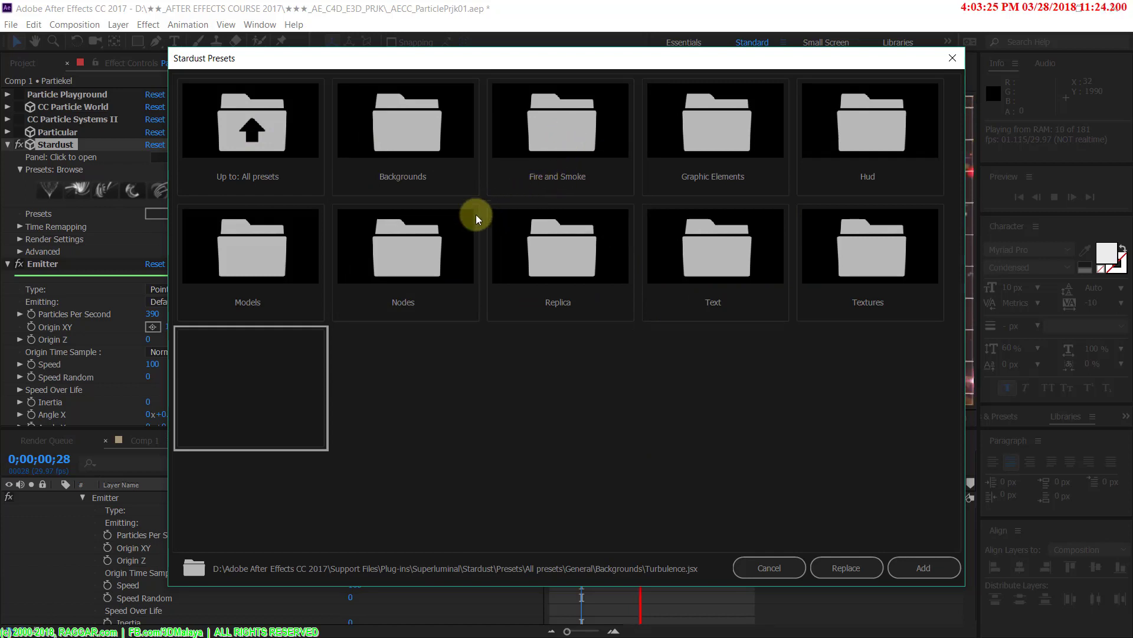
click(263, 128)
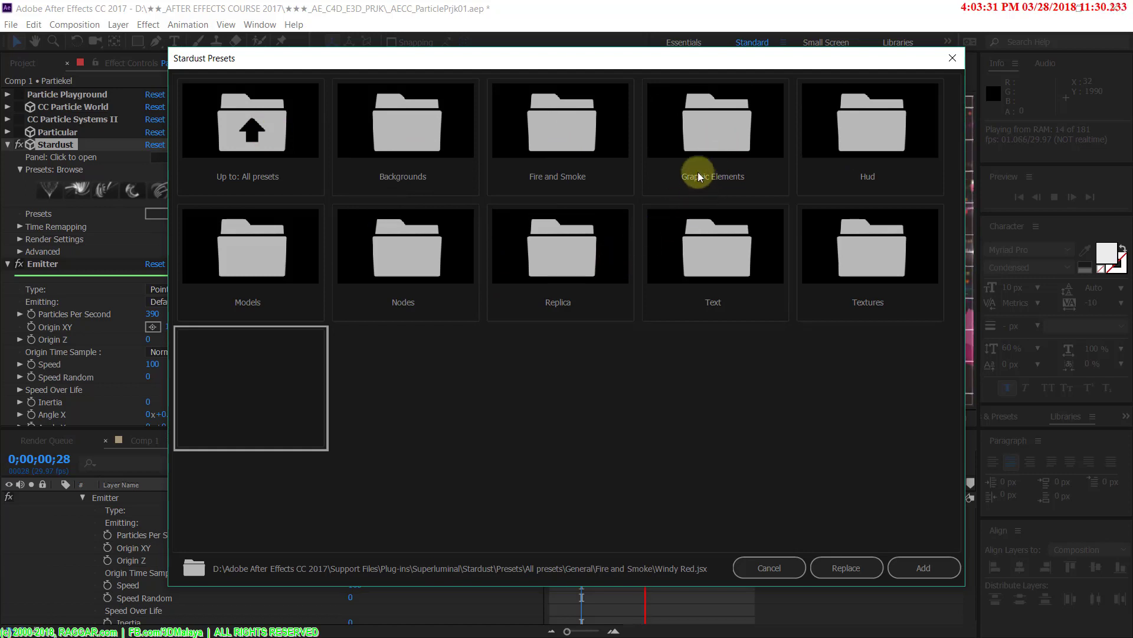
click(717, 143)
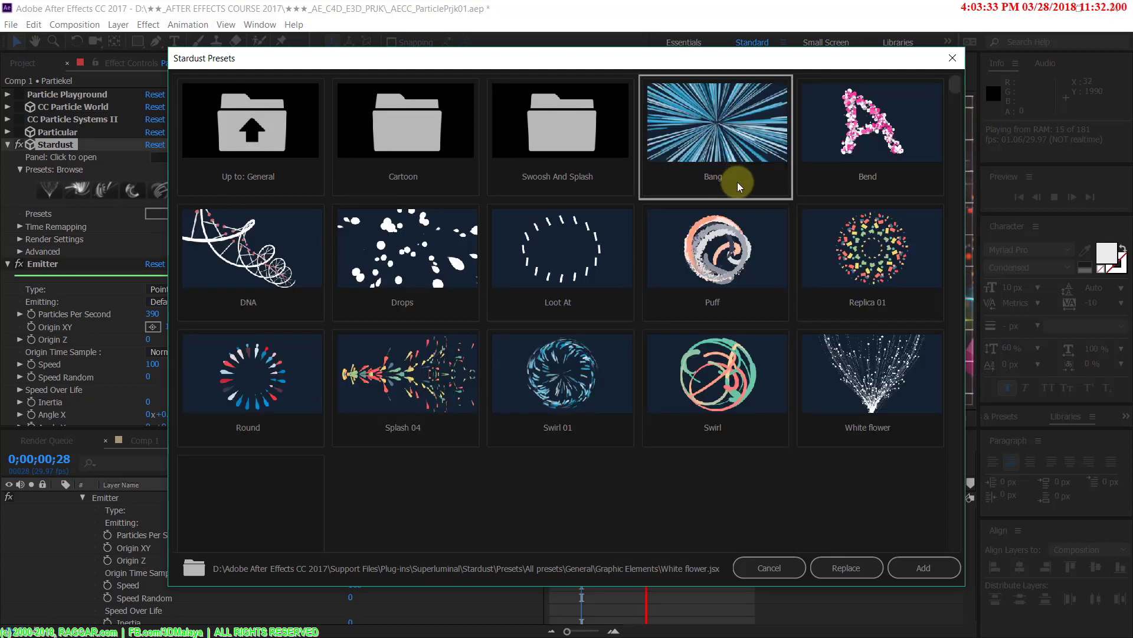
click(275, 126)
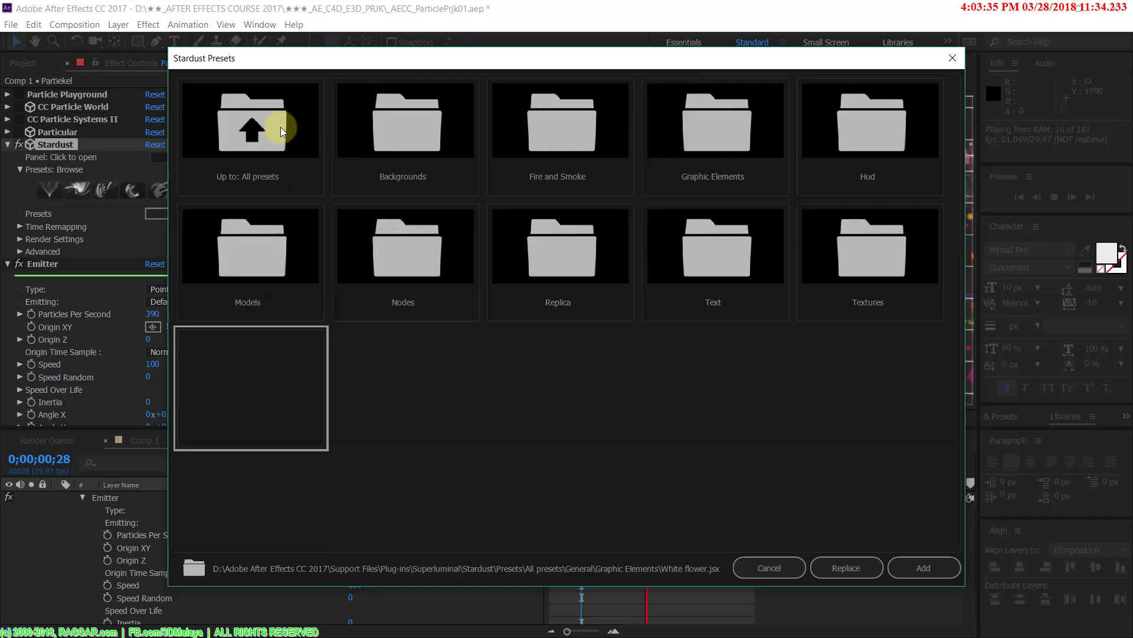
click(856, 139)
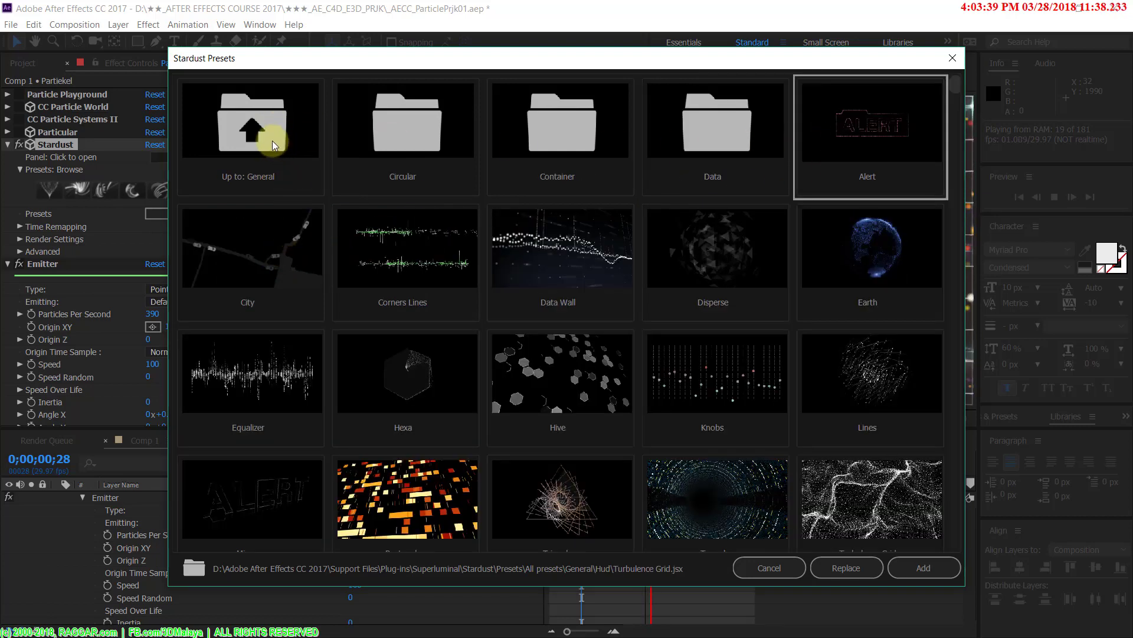
Step: Look through Stardust's Models and Nodes presets and close the preset browser without applying any
click(271, 141)
click(273, 267)
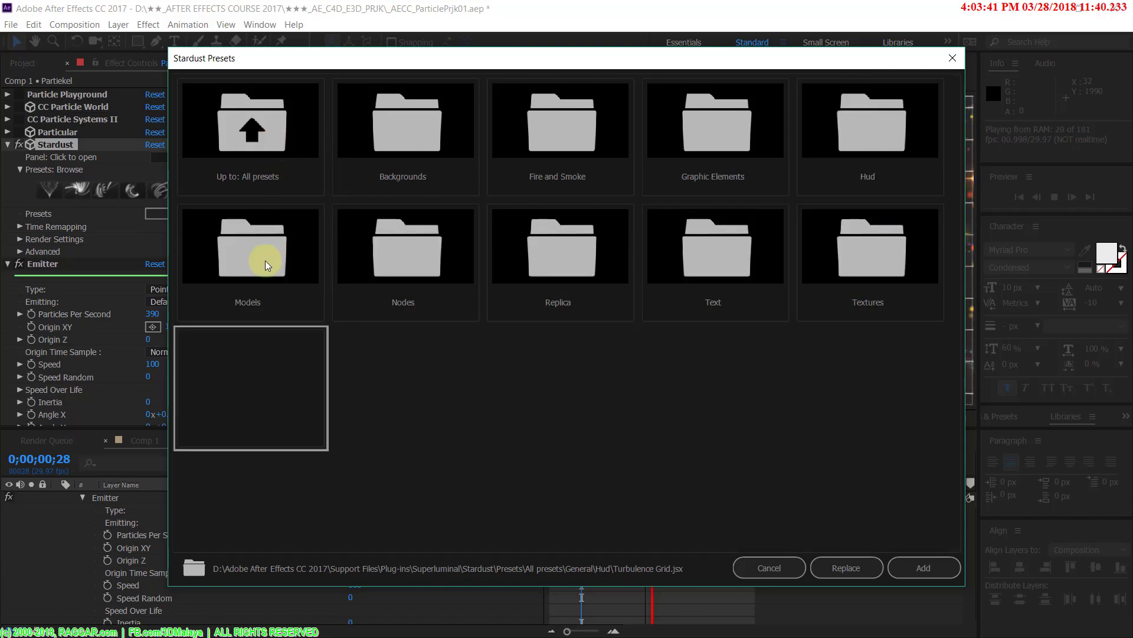
click(261, 261)
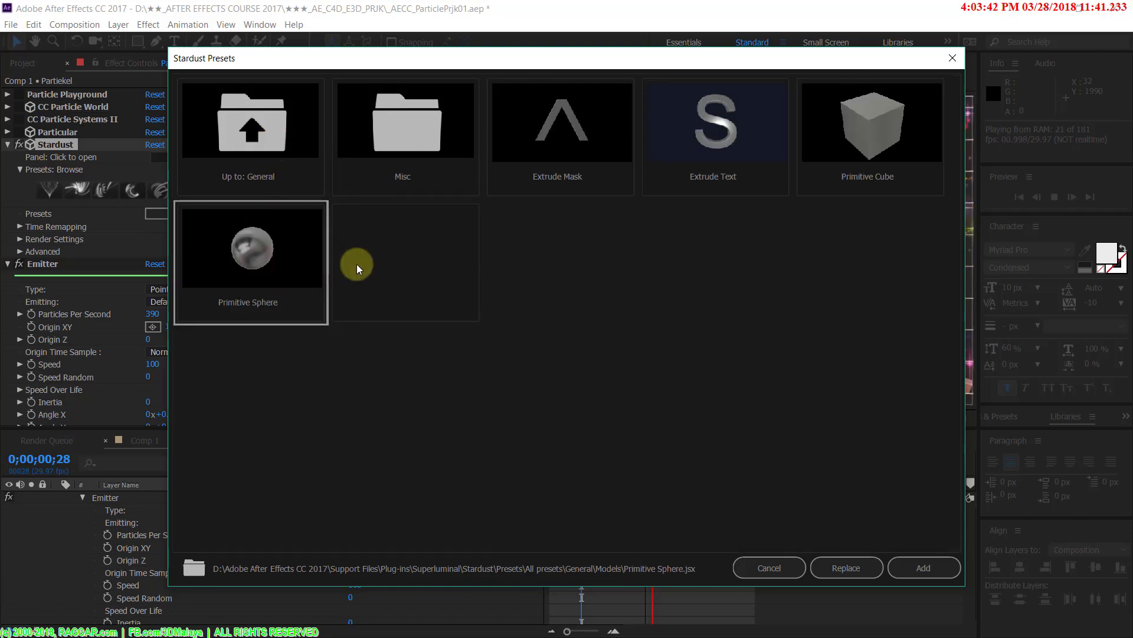
click(268, 128)
click(425, 264)
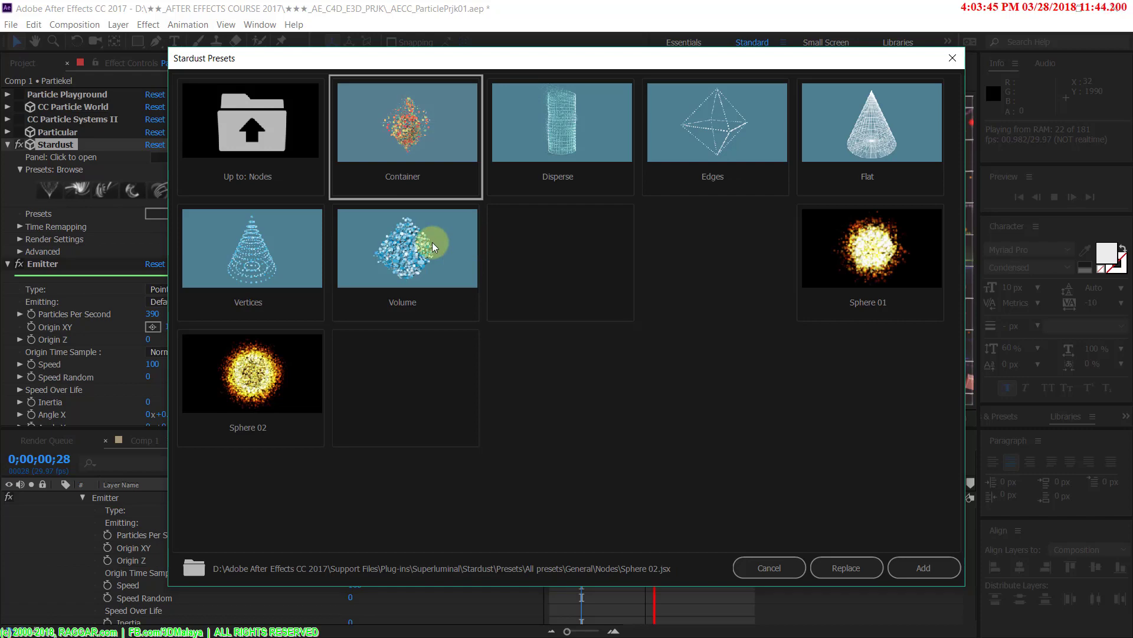
click(271, 141)
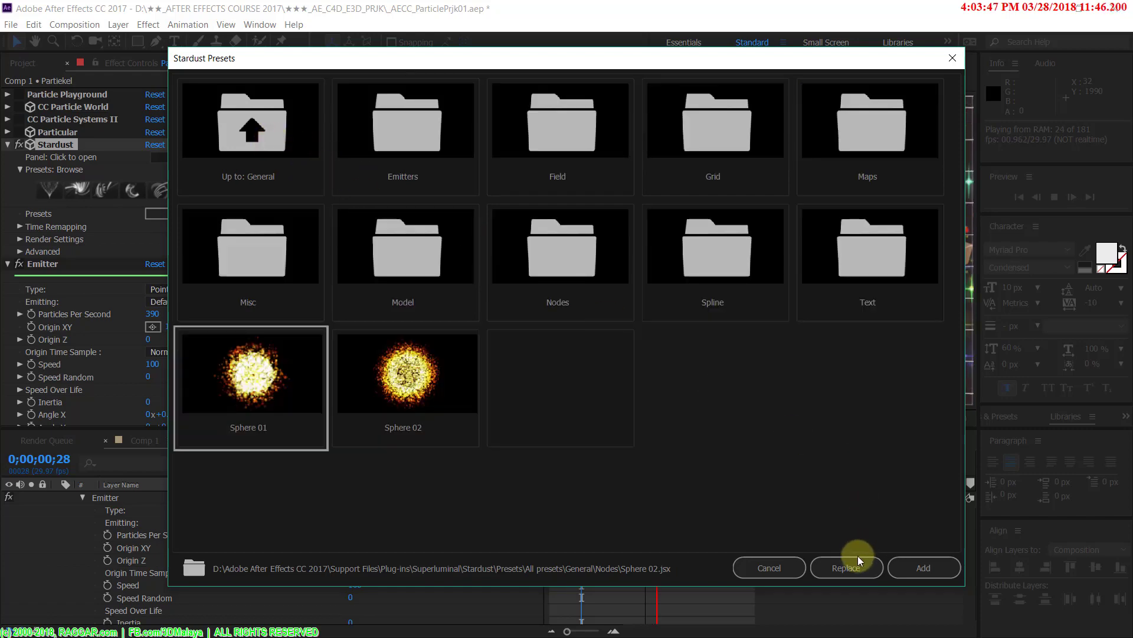
click(778, 567)
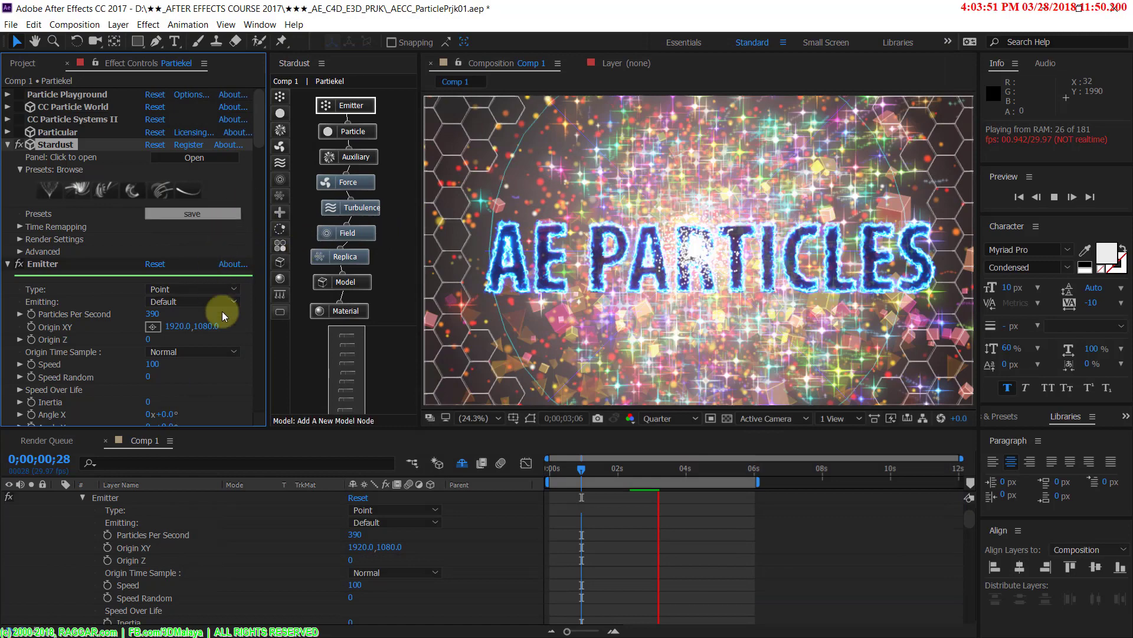
Step: Collapse the Partiekel layer's properties in the timeline and deselect the layer
scroll(142, 531, up, 3)
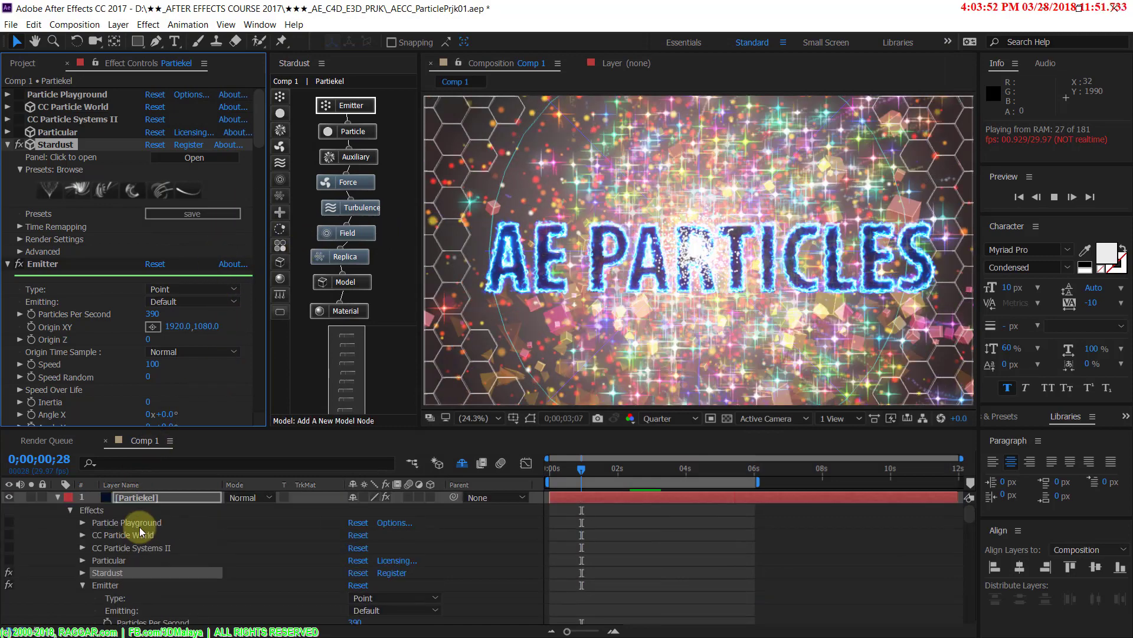
click(57, 497)
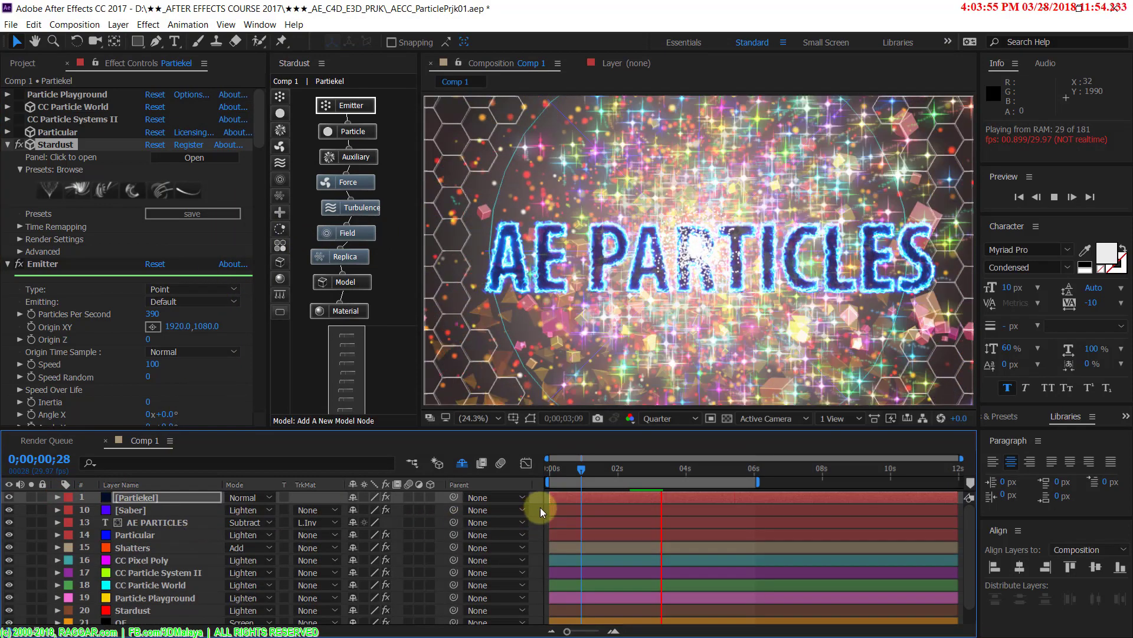
click(541, 507)
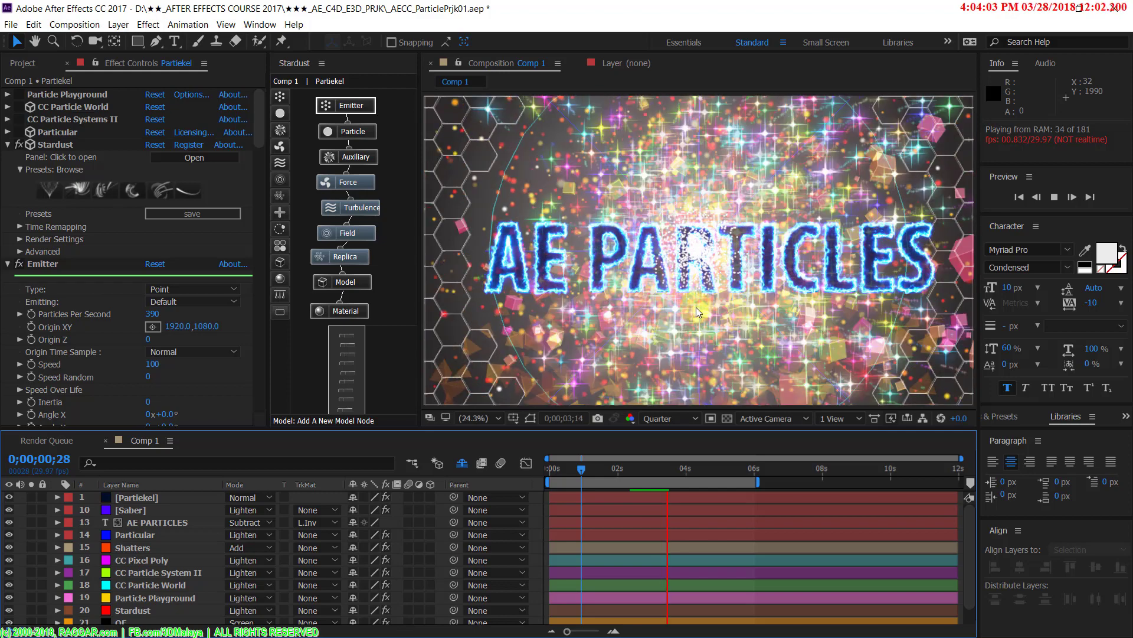
Step: Align the Turbulence, Field, Replica, Model and Material nodes in one straight column beneath Force
click(366, 208)
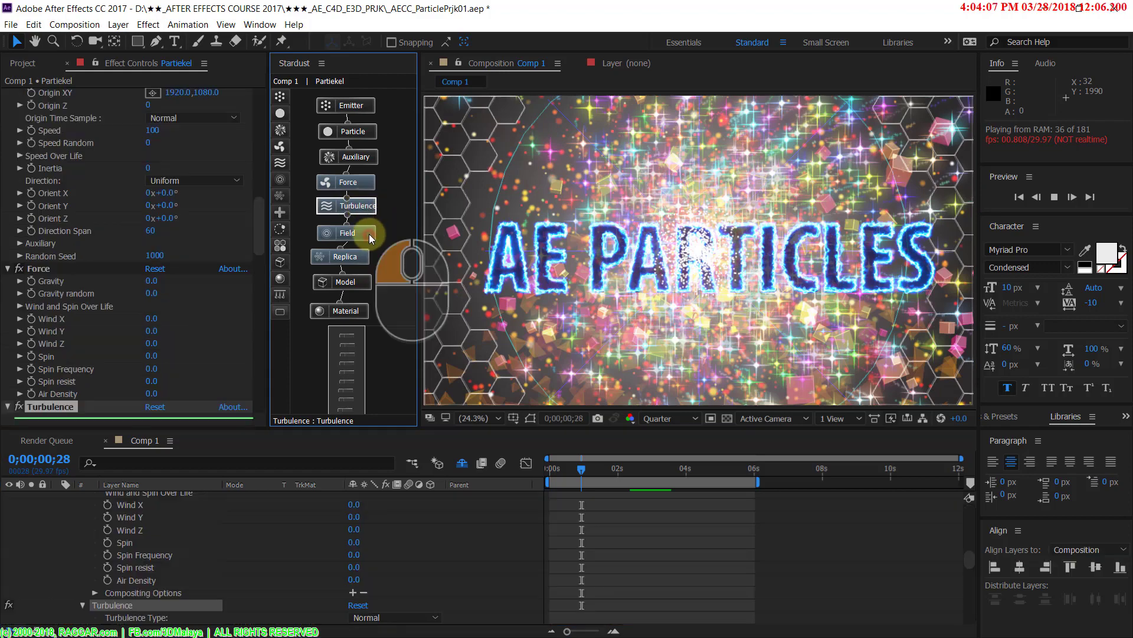
click(371, 233)
click(357, 256)
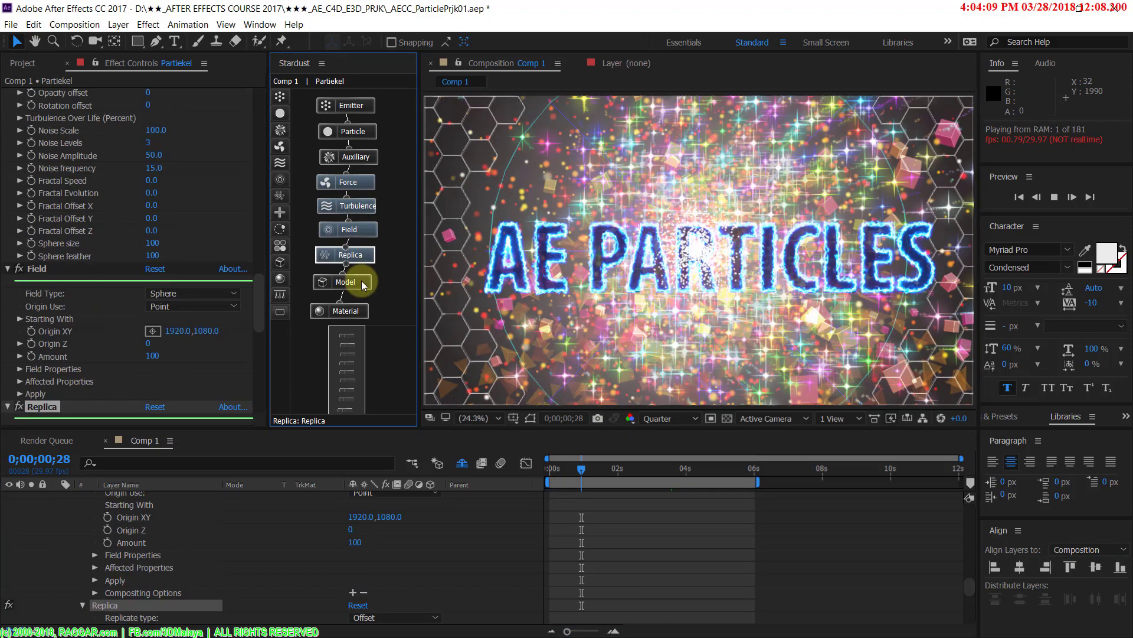
click(367, 282)
click(353, 307)
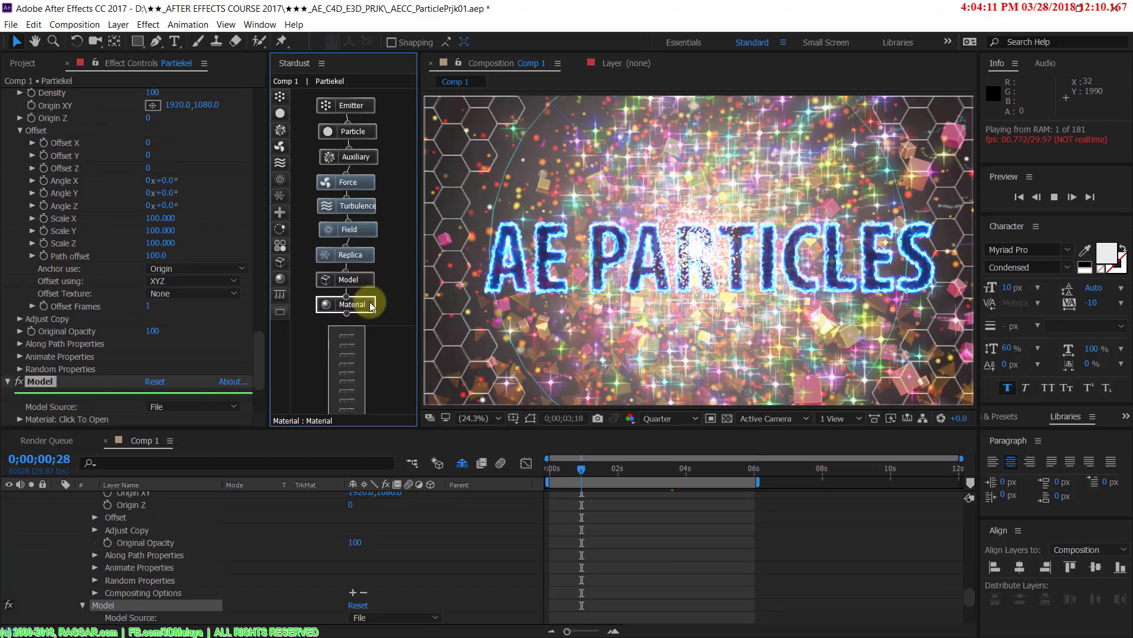
Step: Fold away the Partiekel layer's expanded effect properties so the timeline shows the layer stack
scroll(169, 520, up, 10)
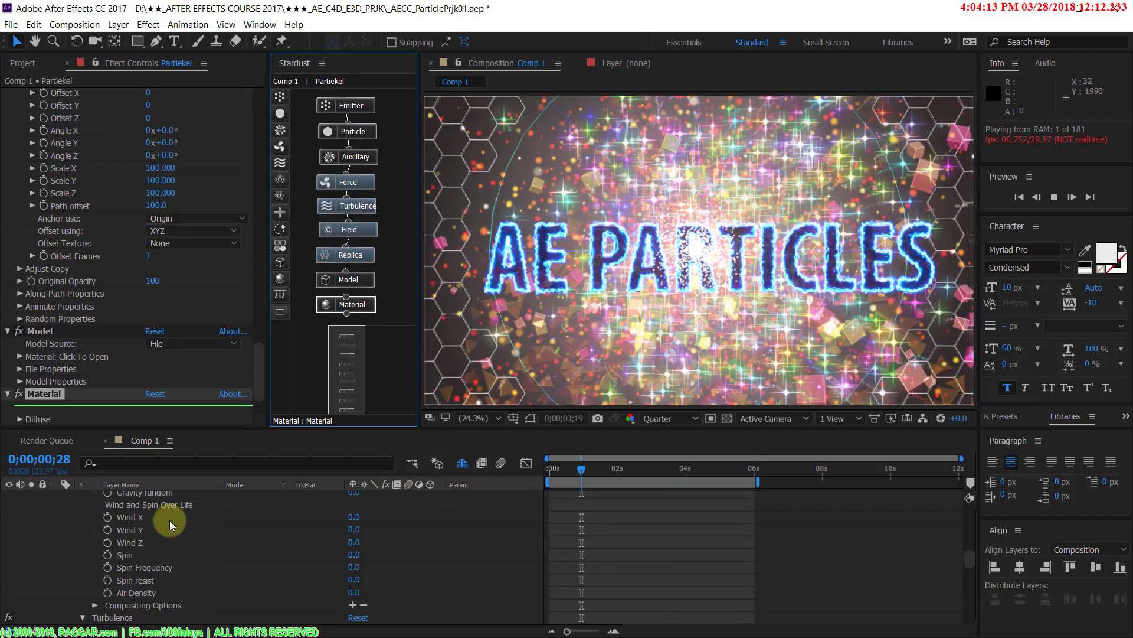
scroll(169, 520, up, 5)
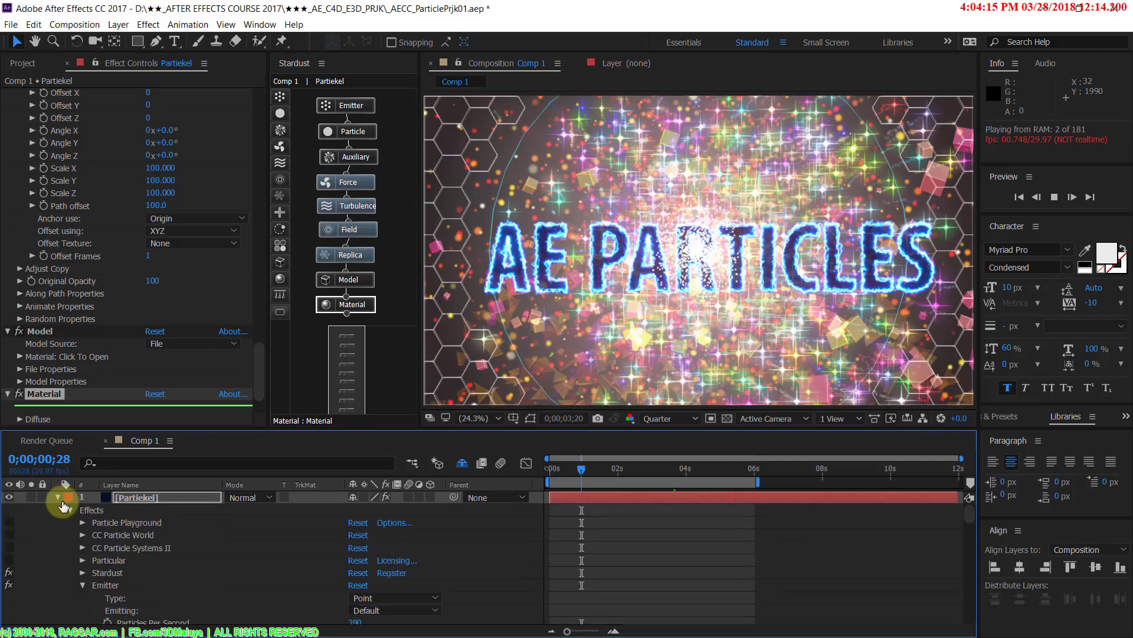
click(59, 500)
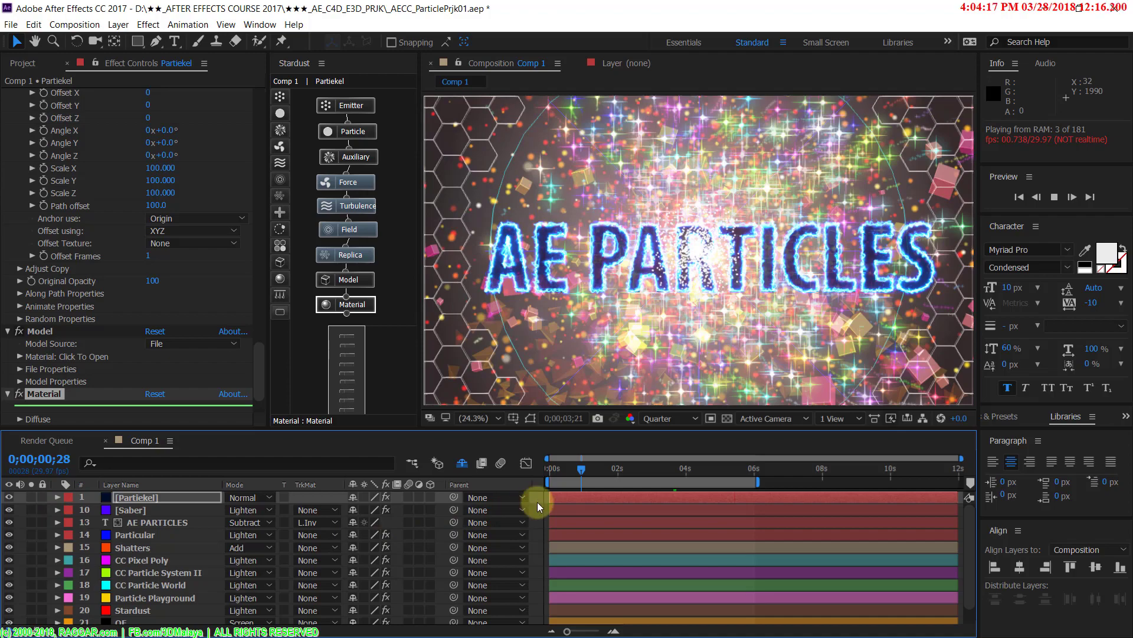